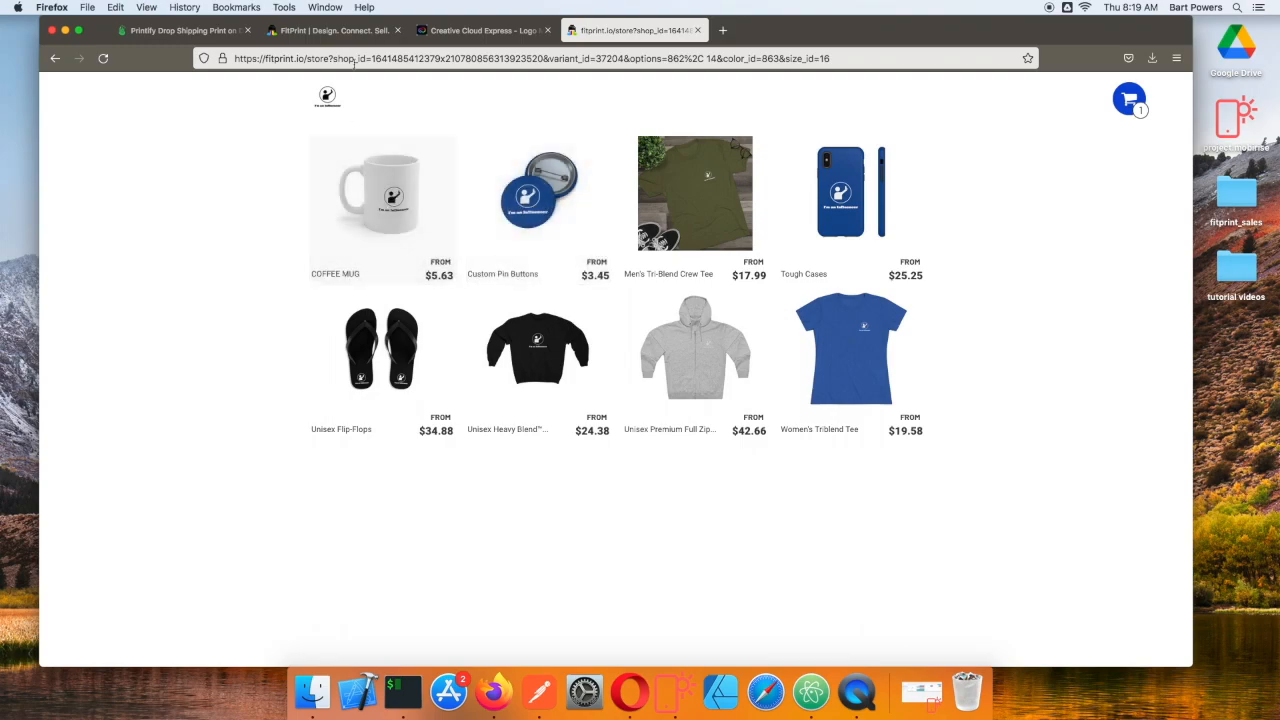
Review the Printify tee product details, the FitPrint storefront and the FitPrint seller registration page.
{"action": "left_click", "coordinate": [187, 30]}
{"action": "scroll", "coordinate": [580, 380], "scroll_direction": "up", "scroll_amount": 4}
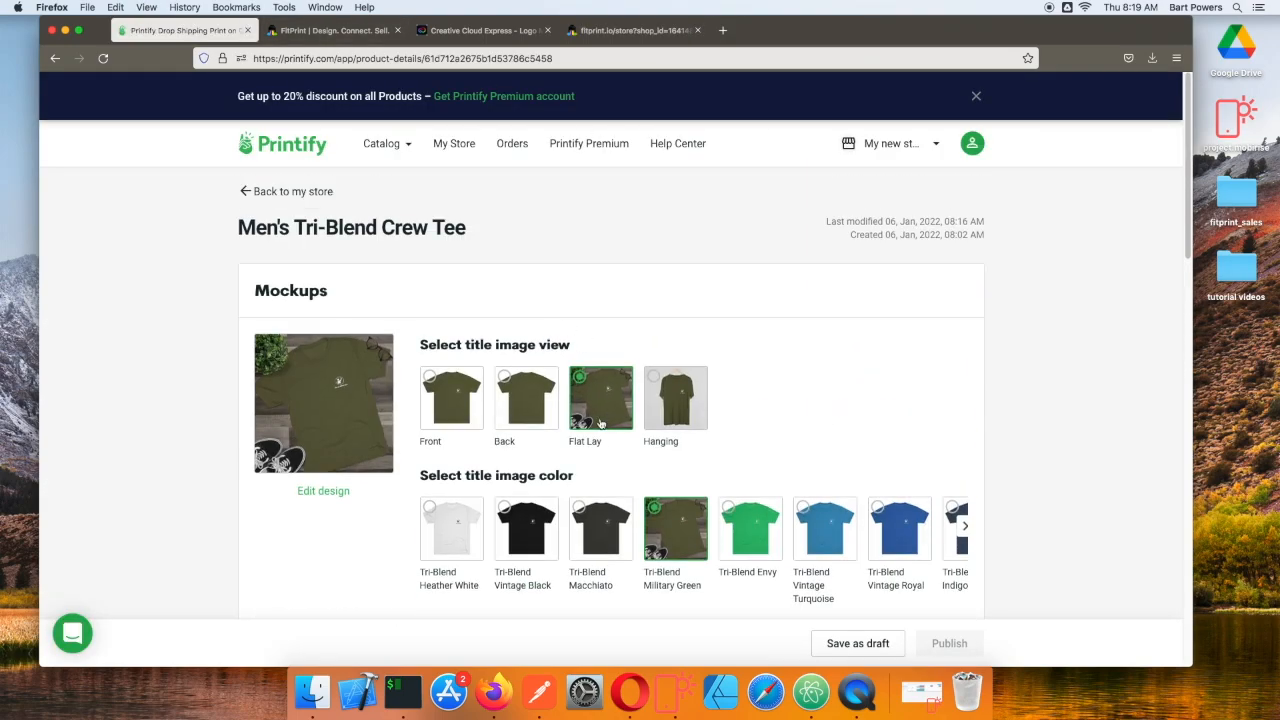
{"action": "left_click", "coordinate": [632, 30]}
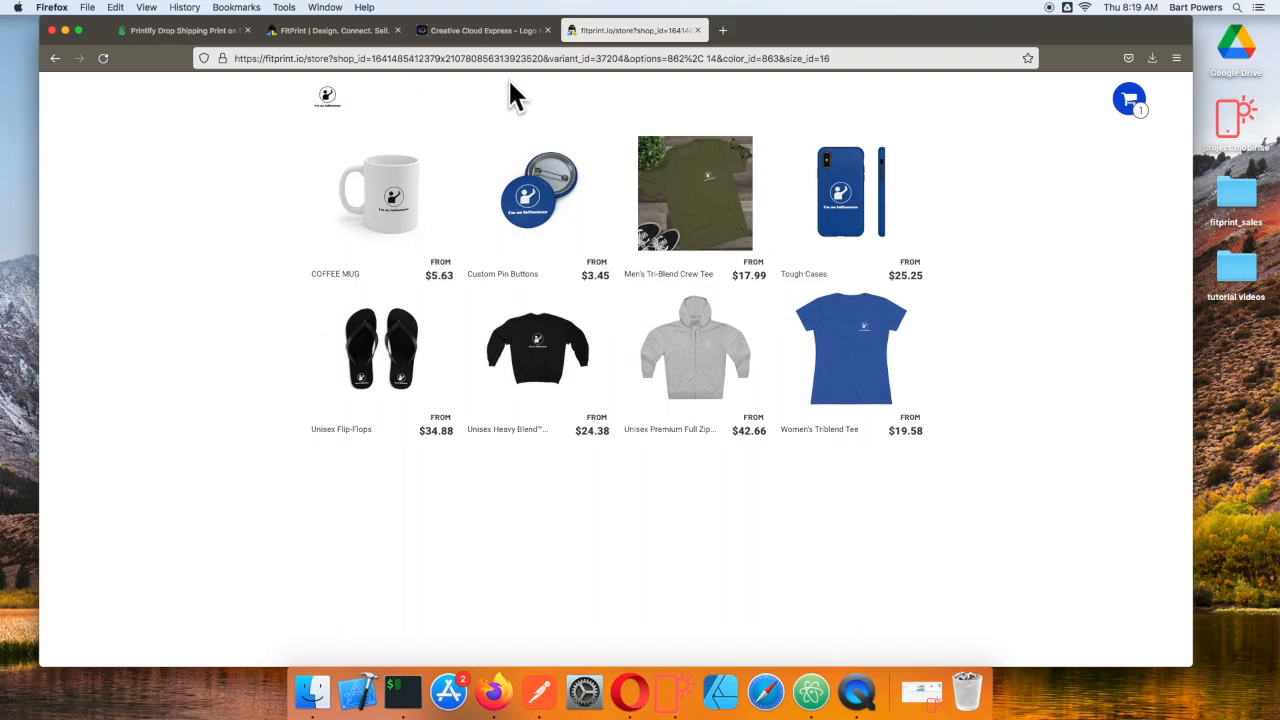
{"action": "left_click", "coordinate": [344, 31]}
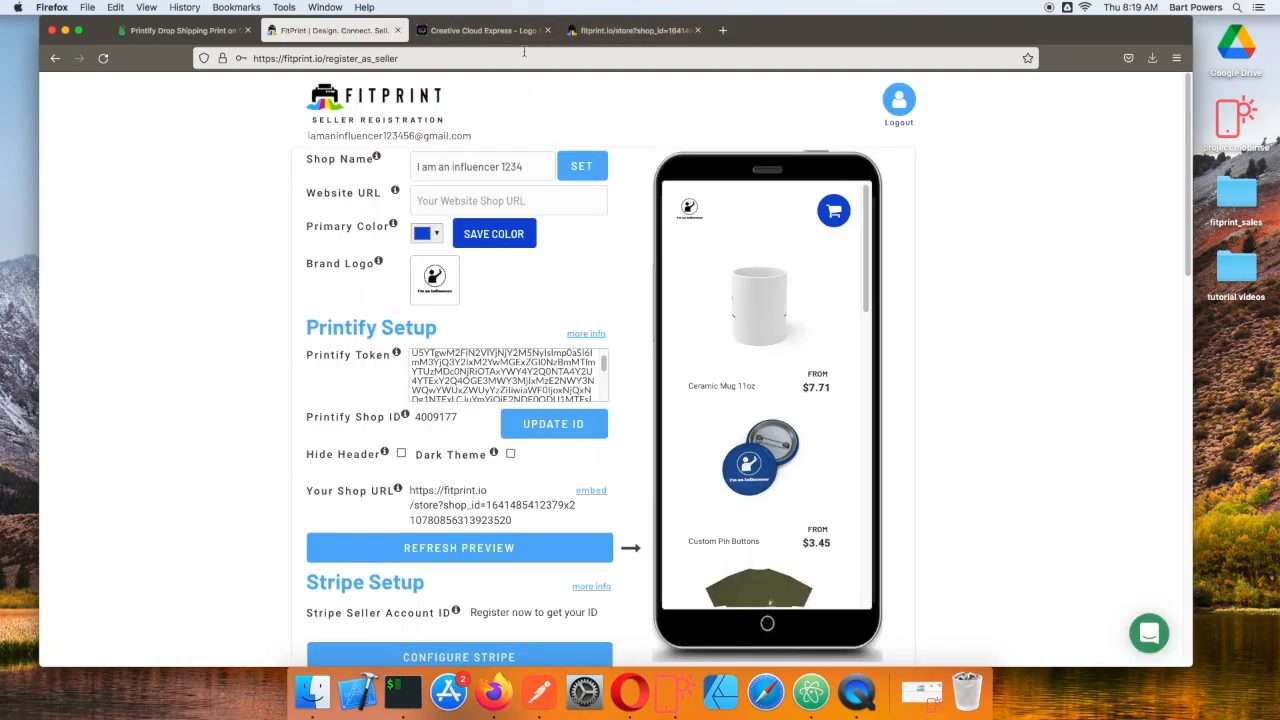
{"action": "scroll", "coordinate": [577, 244], "scroll_direction": "down", "scroll_amount": 3}
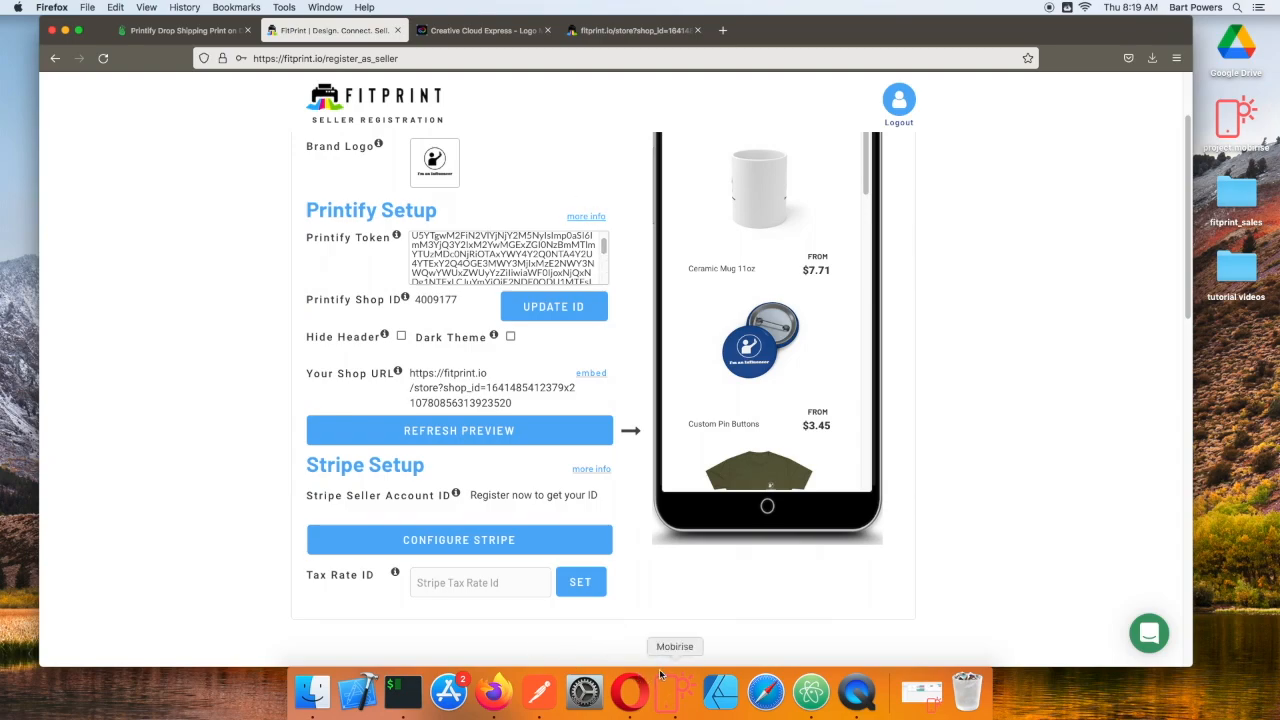
Search the web for "mobirise website" in a new tab and open the Mobirise Website Builder Kit result.
{"action": "left_click", "coordinate": [718, 30]}
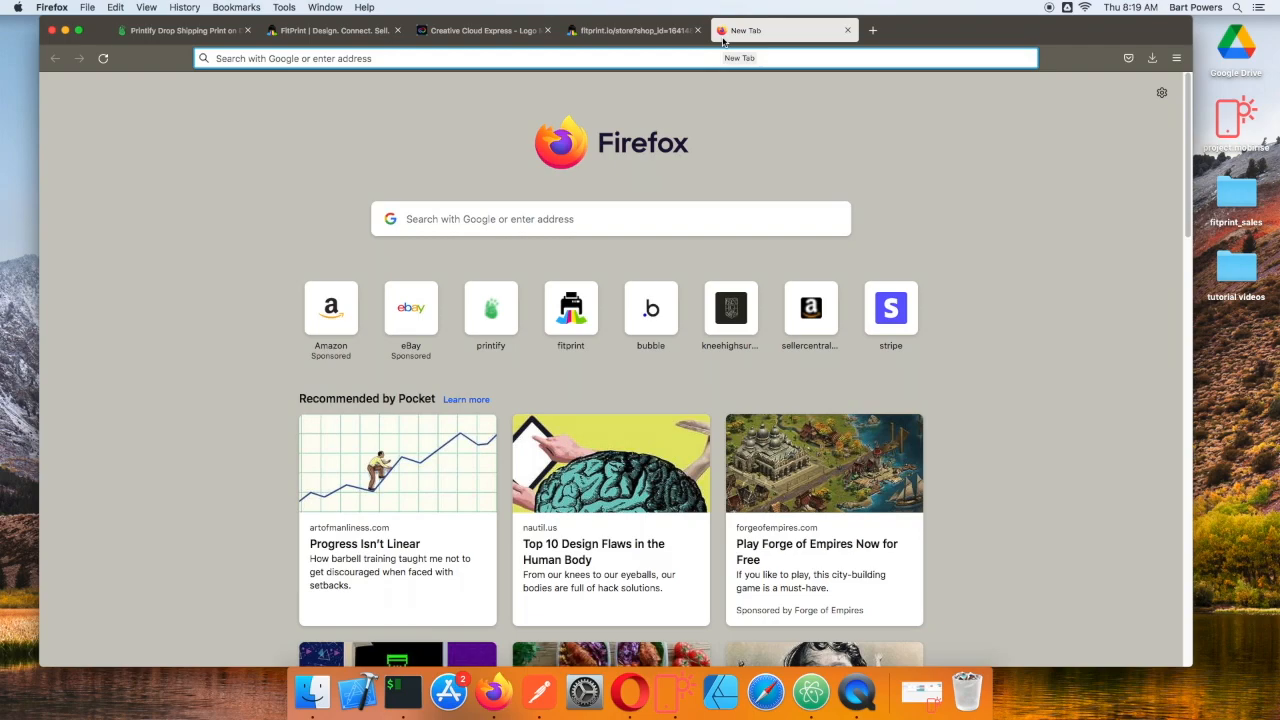
{"action": "type", "text": "mobis"}
{"action": "key", "text": "BackSpace"}
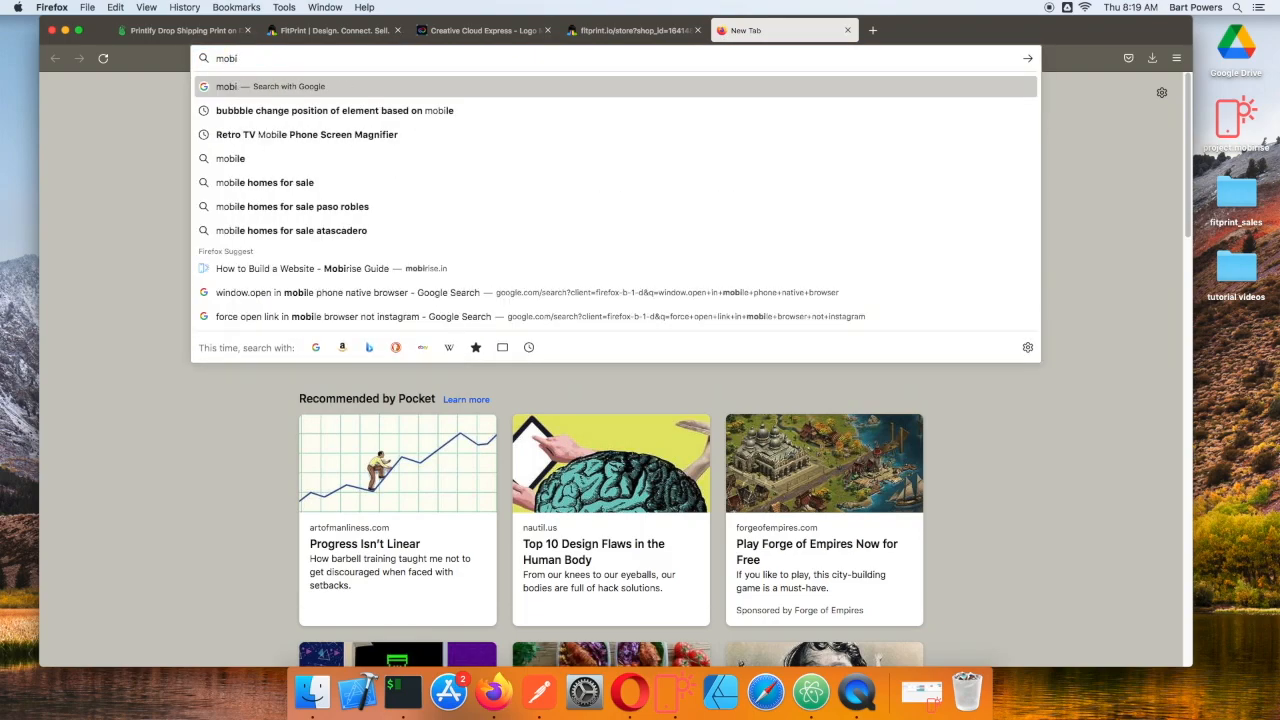
{"action": "type", "text": "rise"}
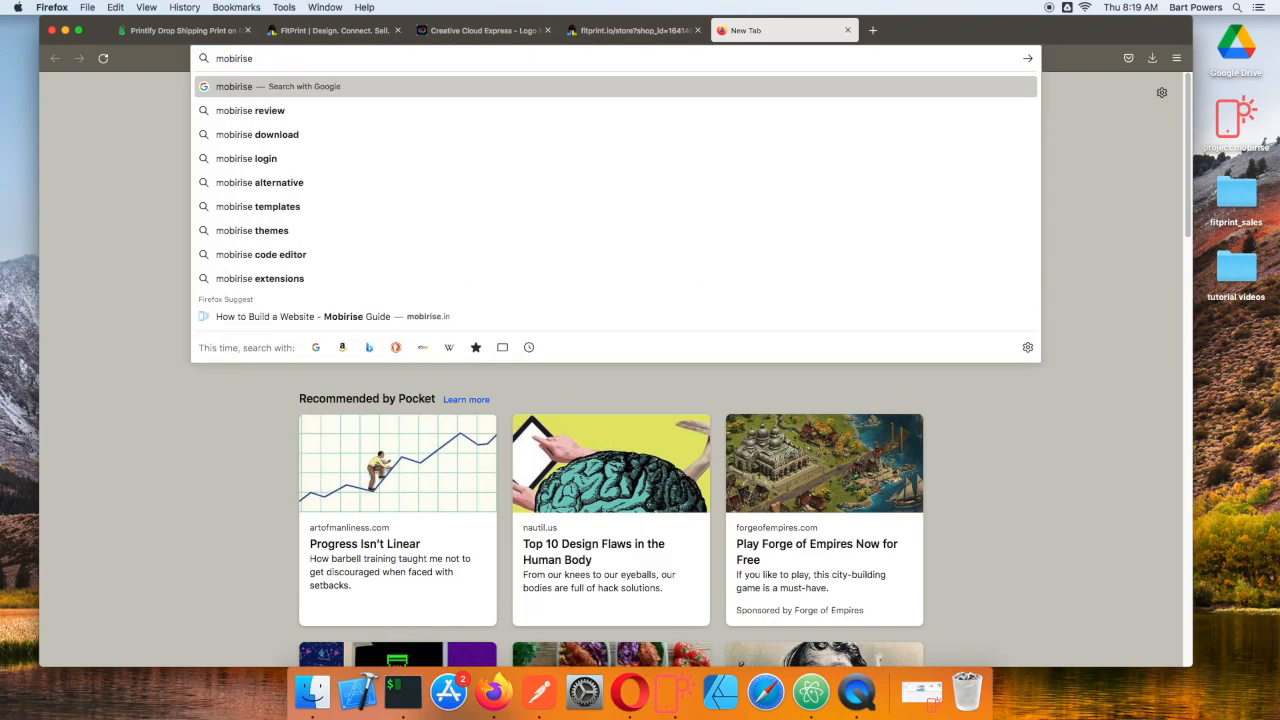
{"action": "type", "text": " website"}
{"action": "key", "text": "Return"}
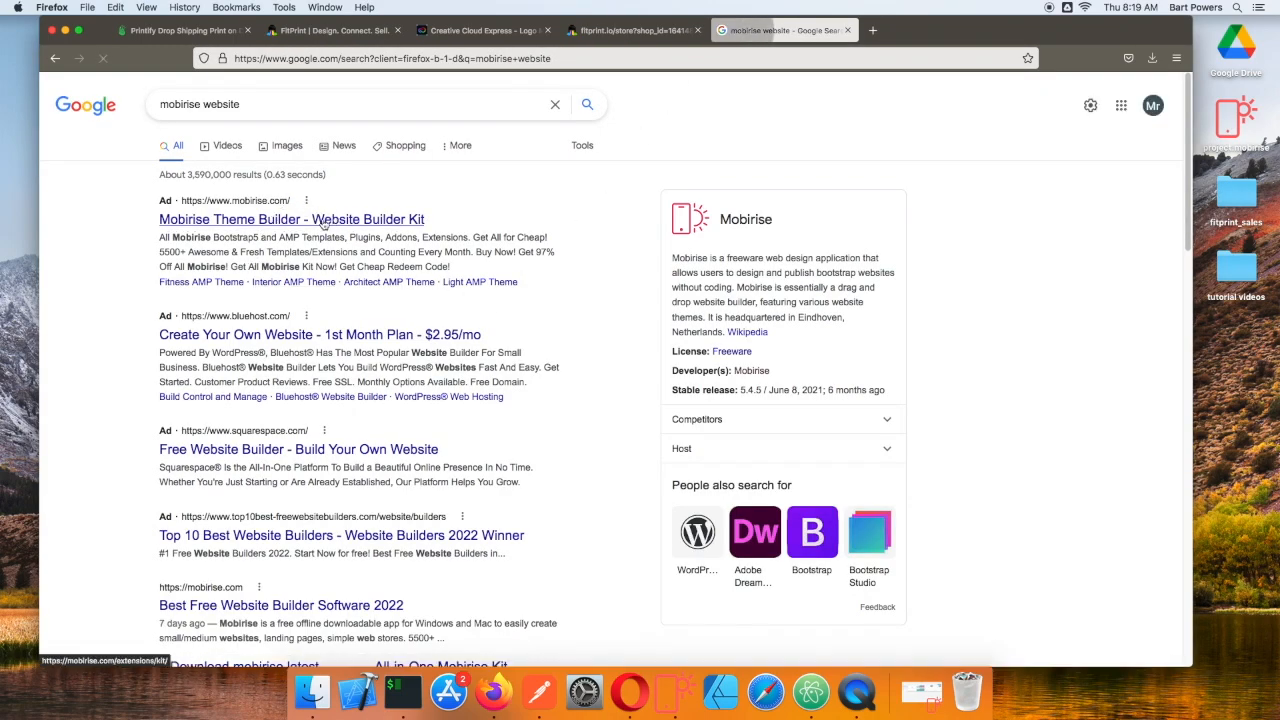
{"action": "left_click", "coordinate": [341, 222]}
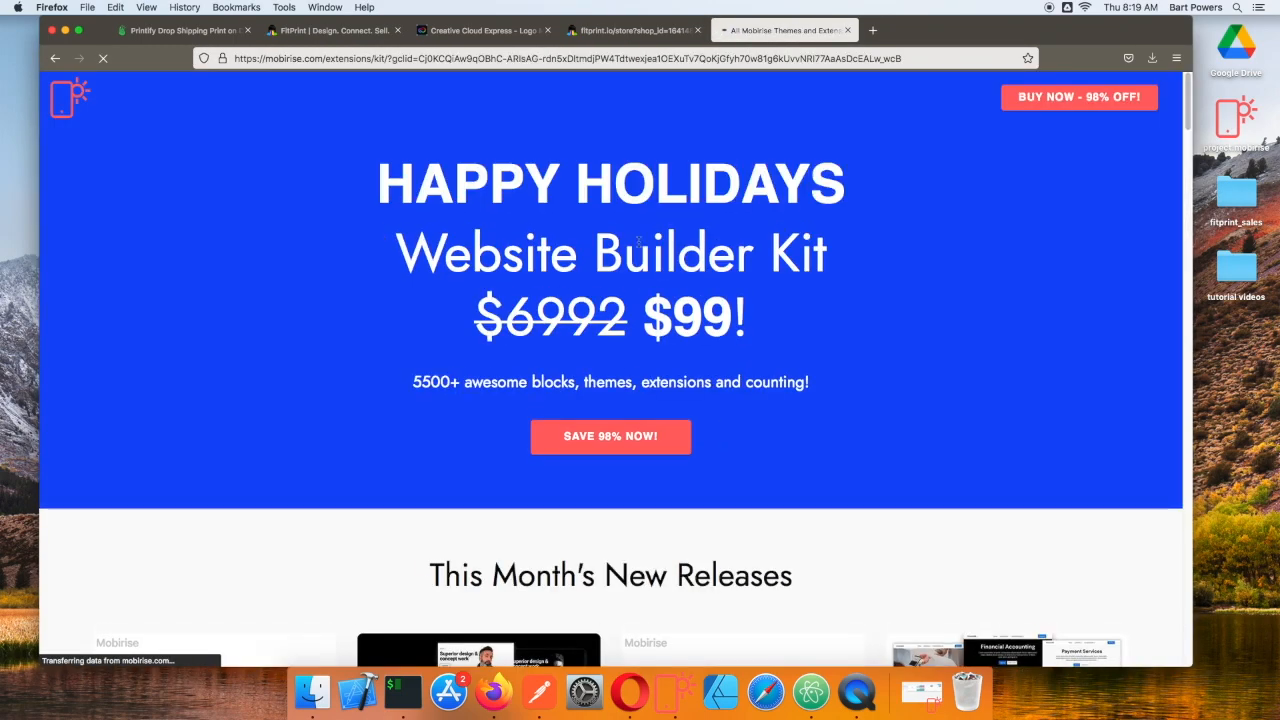
Look through the themes on the Mobirise kit page and return to the FitPrint storefront.
{"action": "scroll", "coordinate": [760, 320], "scroll_direction": "down", "scroll_amount": 10}
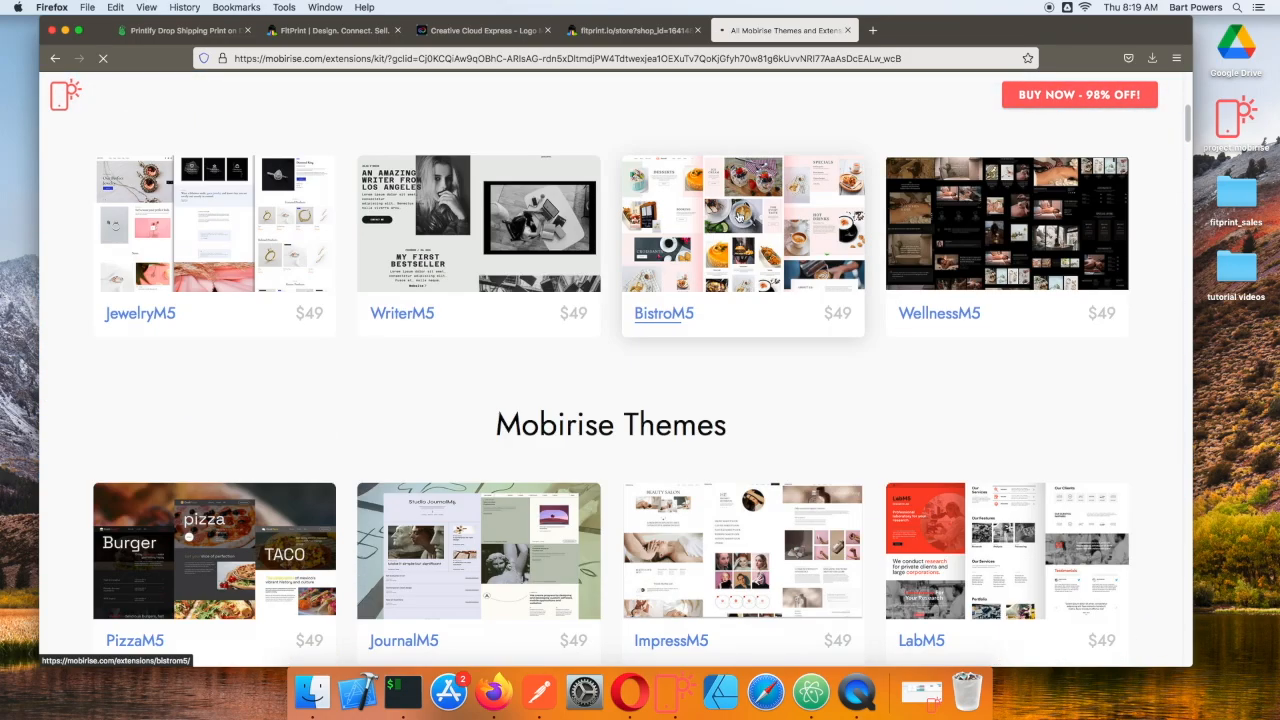
{"action": "scroll", "coordinate": [729, 350], "scroll_direction": "down", "scroll_amount": 5}
{"action": "scroll", "coordinate": [735, 358], "scroll_direction": "up", "scroll_amount": 14}
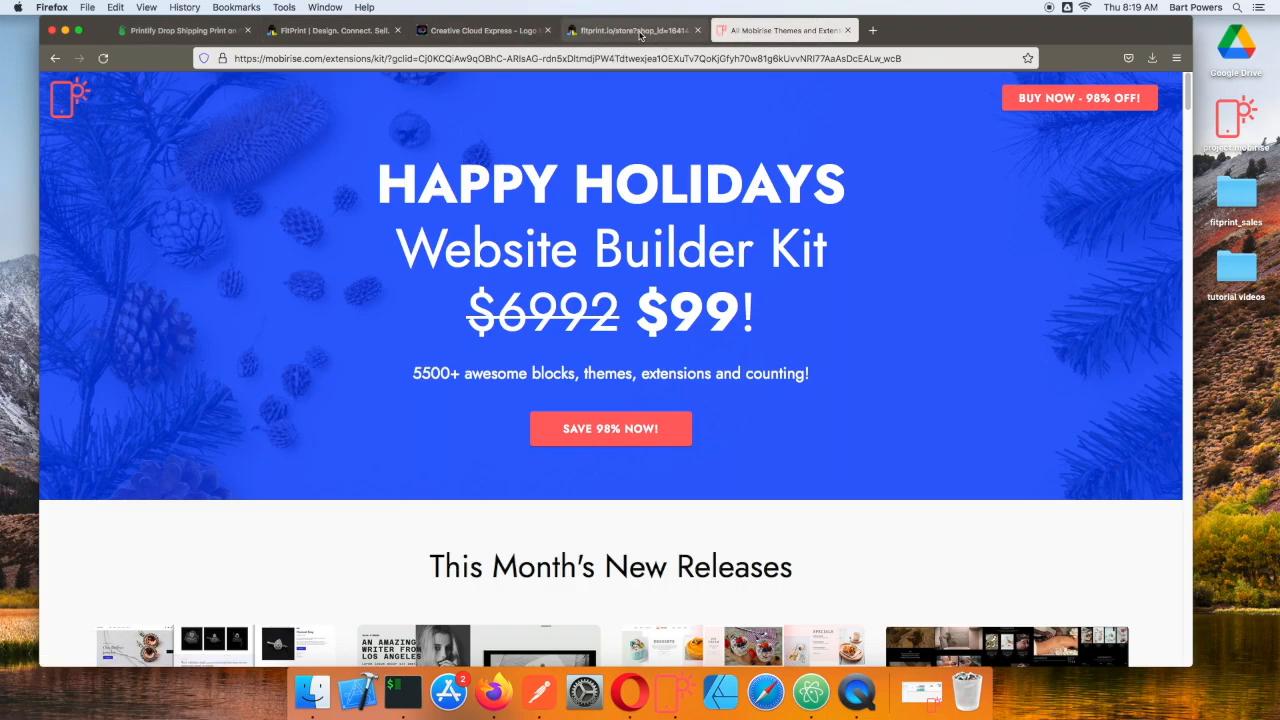
{"action": "left_click", "coordinate": [620, 31]}
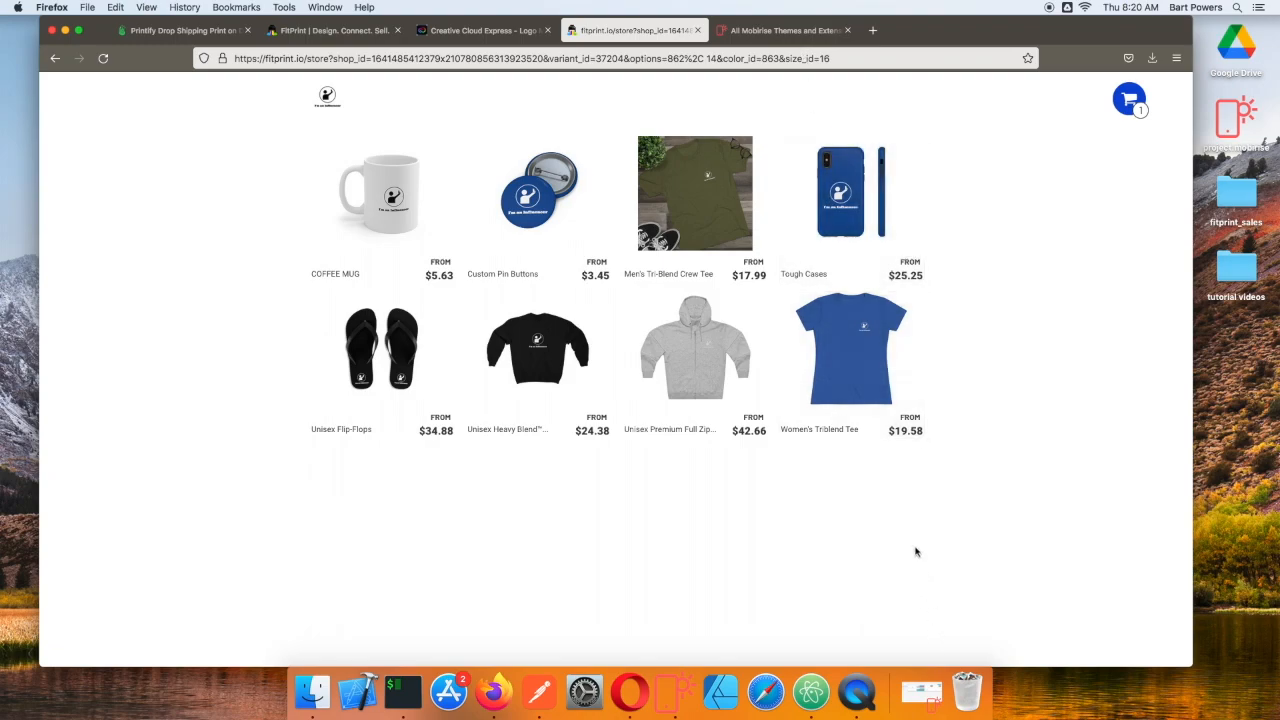
Switch to Mobirise and create a new site with the default name based on the Mobirise AMP theme.
{"action": "left_click", "coordinate": [668, 693]}
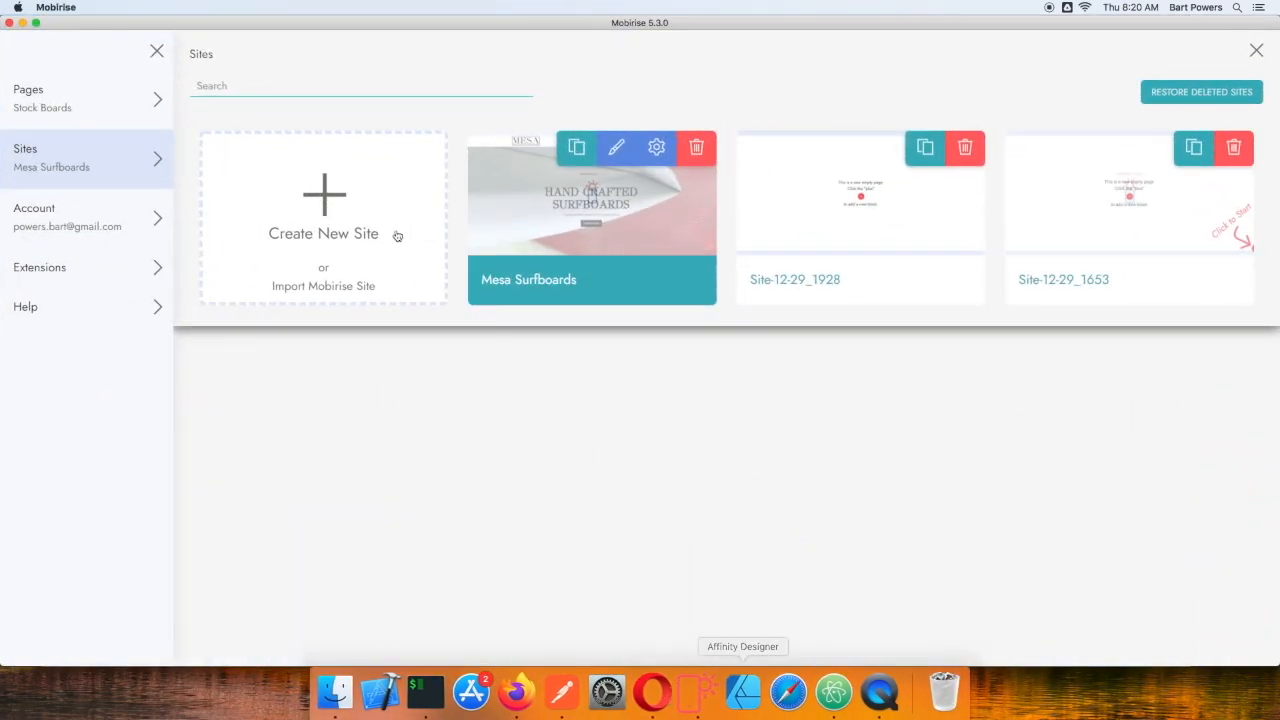
{"action": "left_click", "coordinate": [336, 195]}
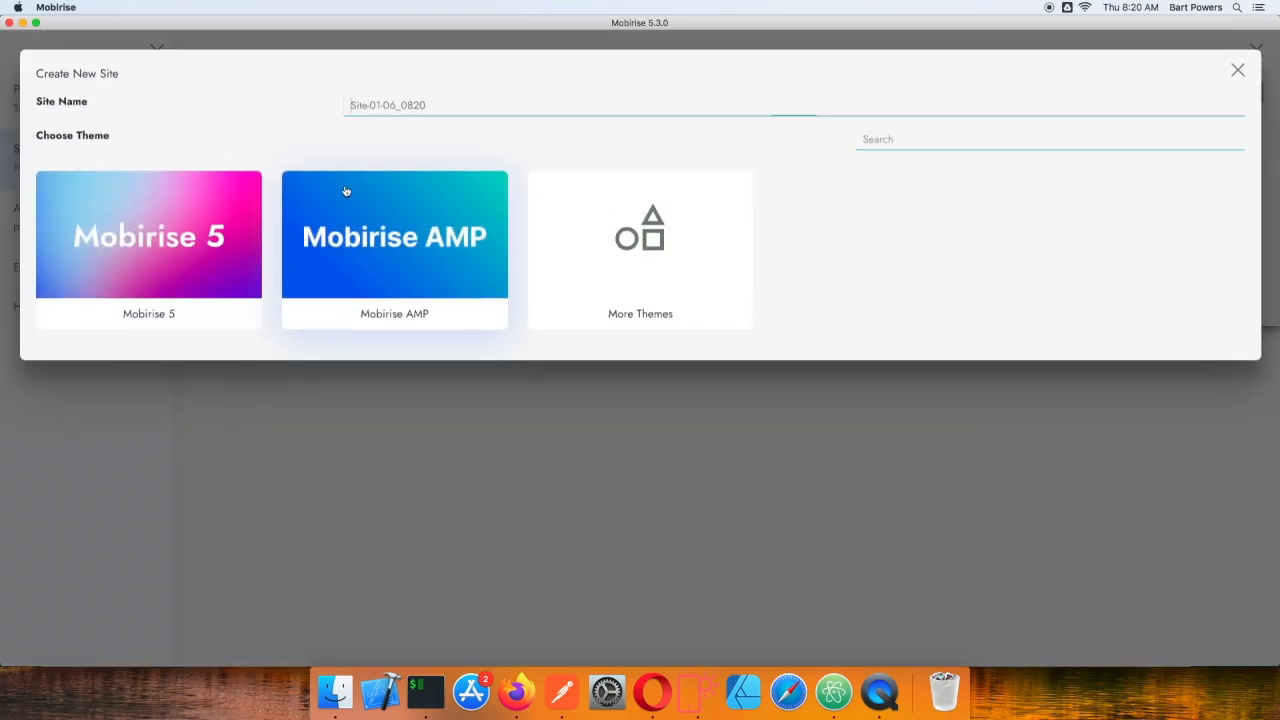
{"action": "left_click", "coordinate": [398, 218]}
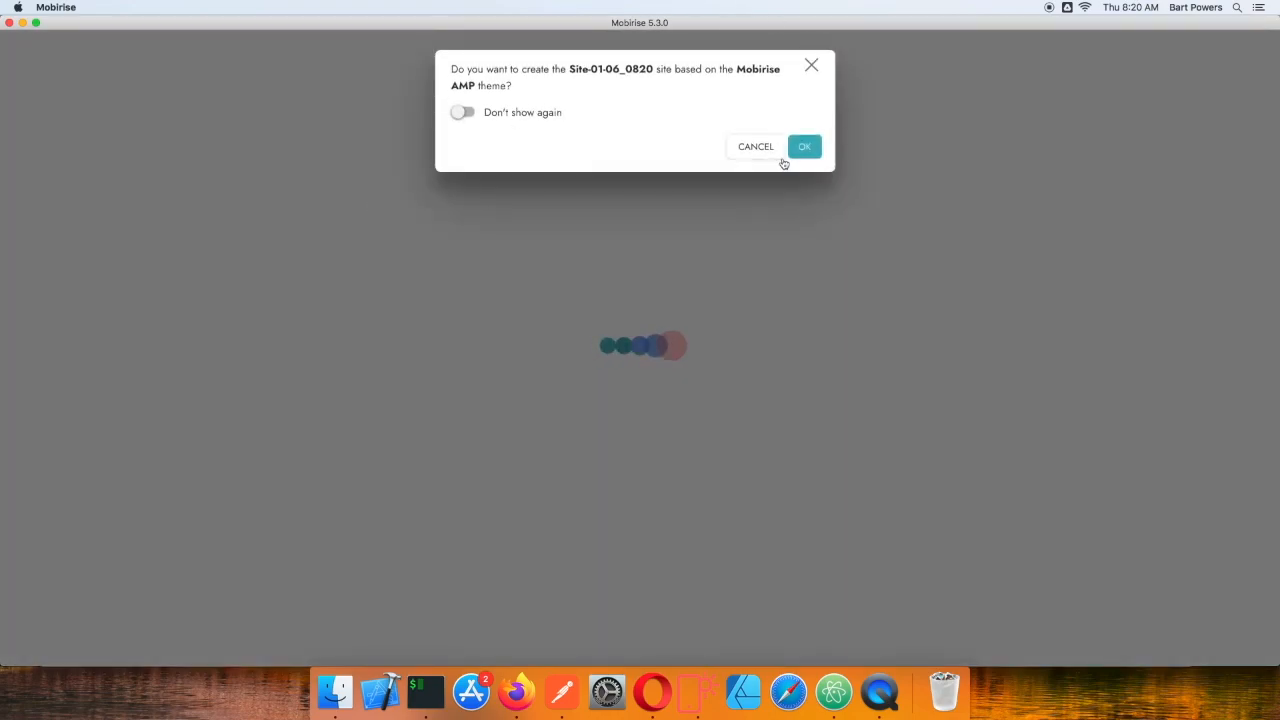
{"action": "left_click", "coordinate": [805, 148]}
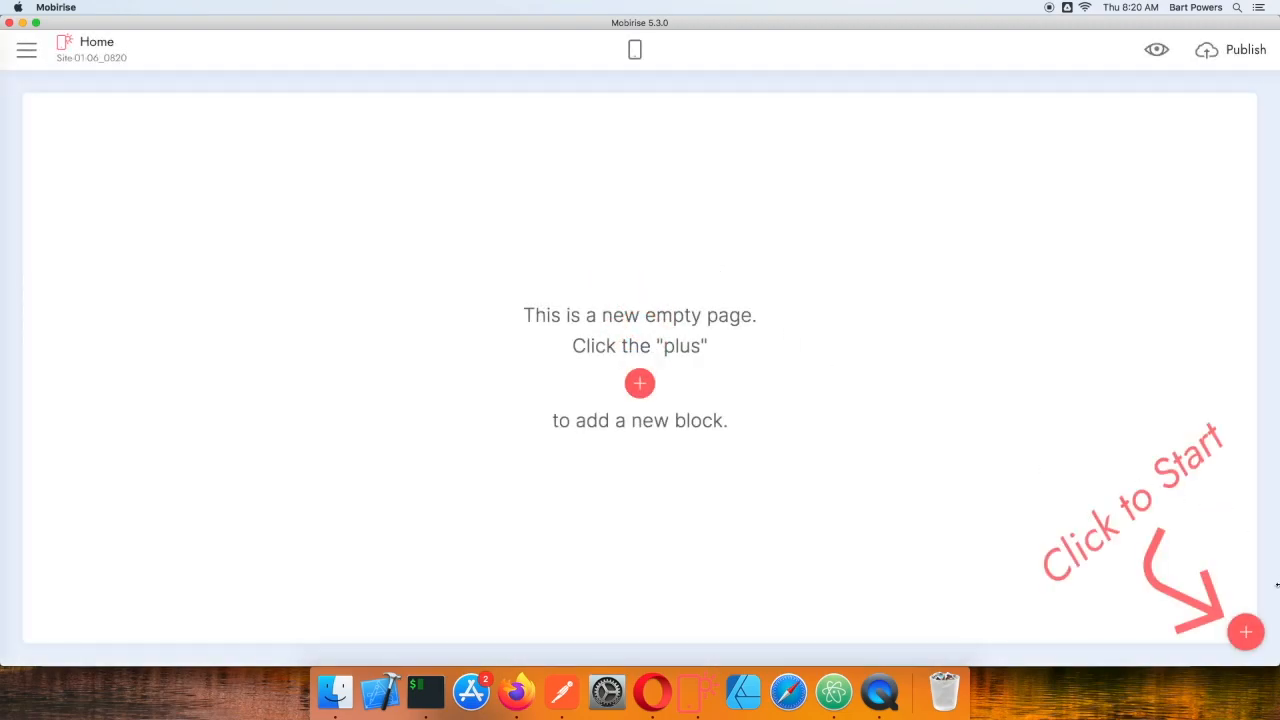
Add the white menu bar block and the dark phone-image header block to the empty Home page.
{"action": "left_click", "coordinate": [1247, 632]}
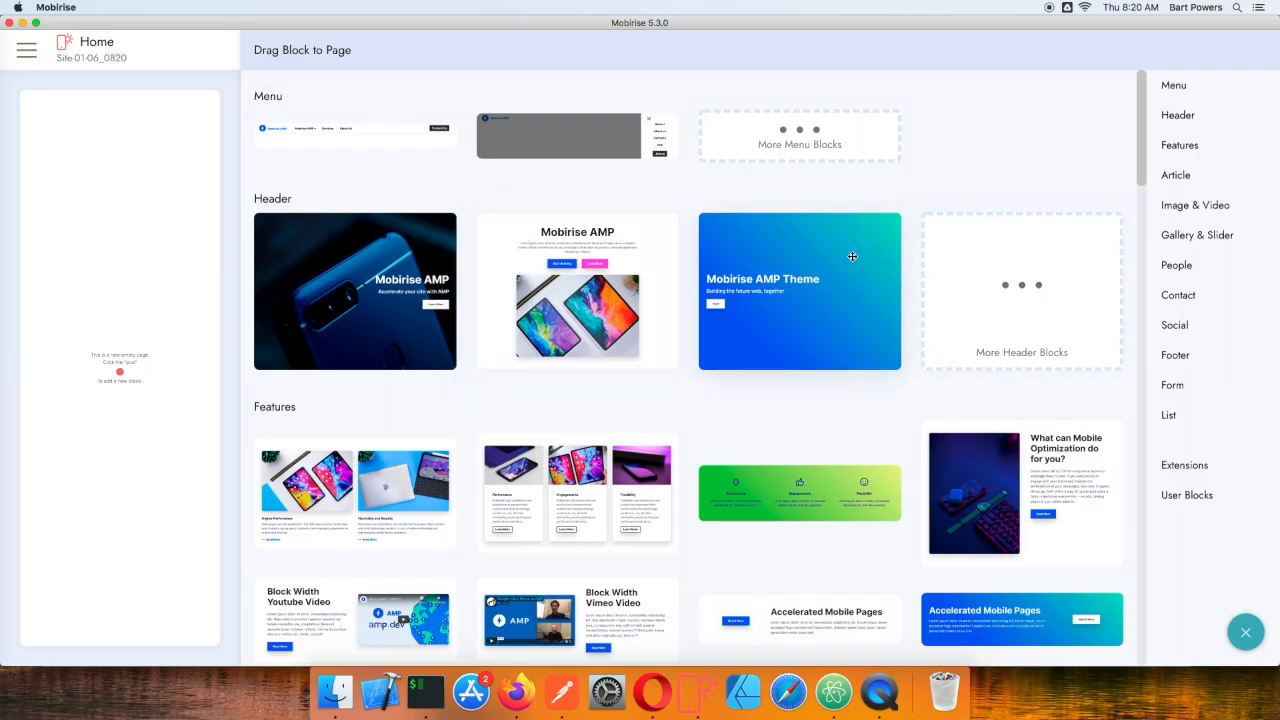
{"action": "left_click", "coordinate": [381, 145]}
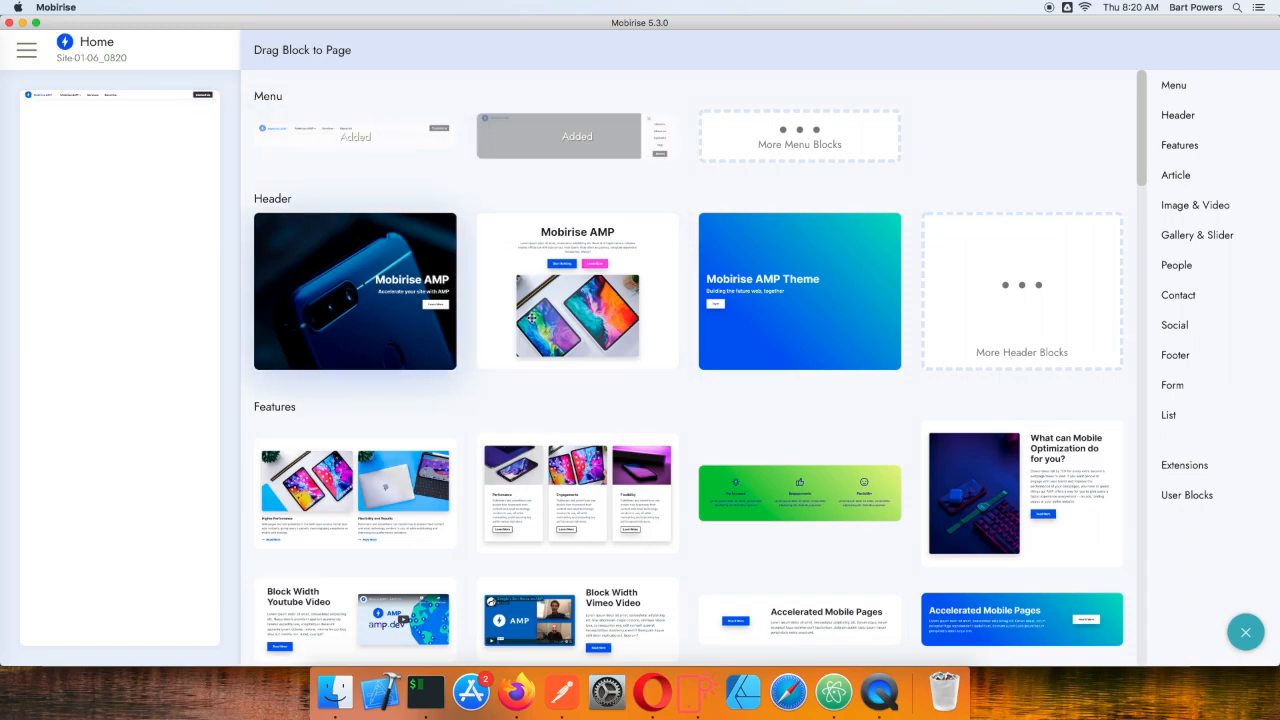
{"action": "scroll", "coordinate": [416, 285], "scroll_direction": "down", "scroll_amount": 5}
{"action": "scroll", "coordinate": [416, 285], "scroll_direction": "up", "scroll_amount": 5}
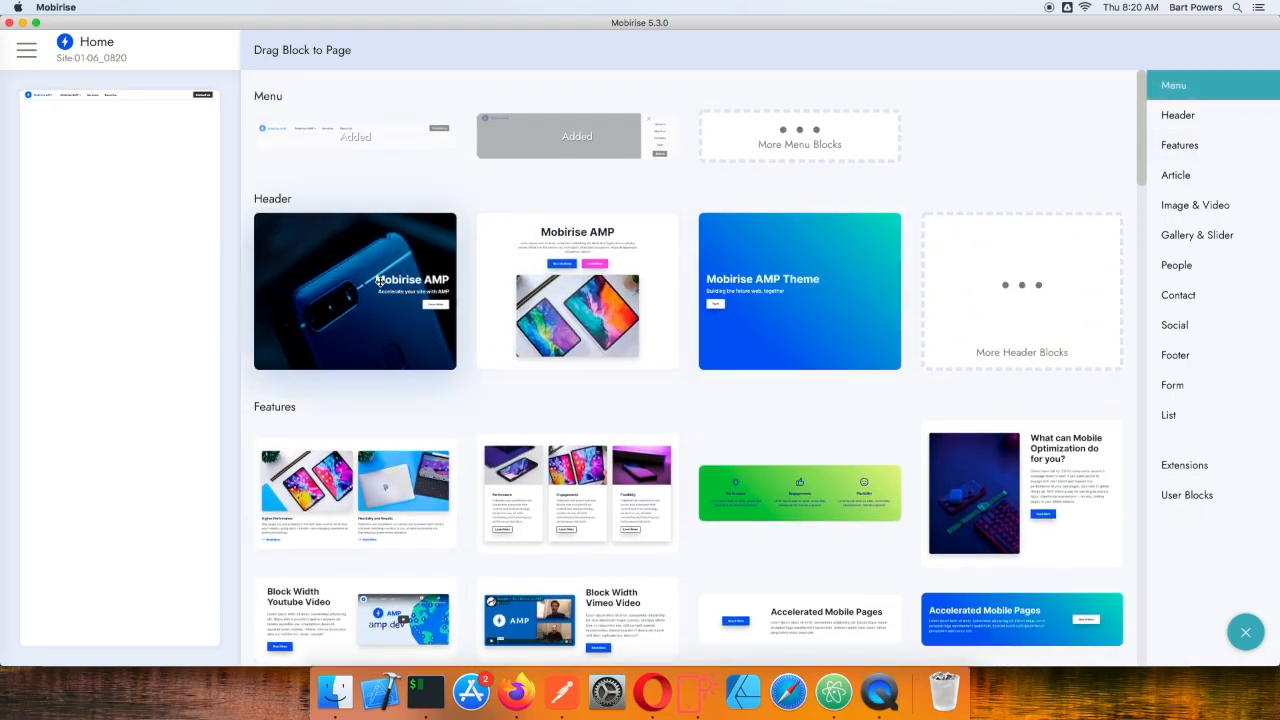
{"action": "left_click_drag", "start_coordinate": [345, 295], "coordinate": [115, 230]}
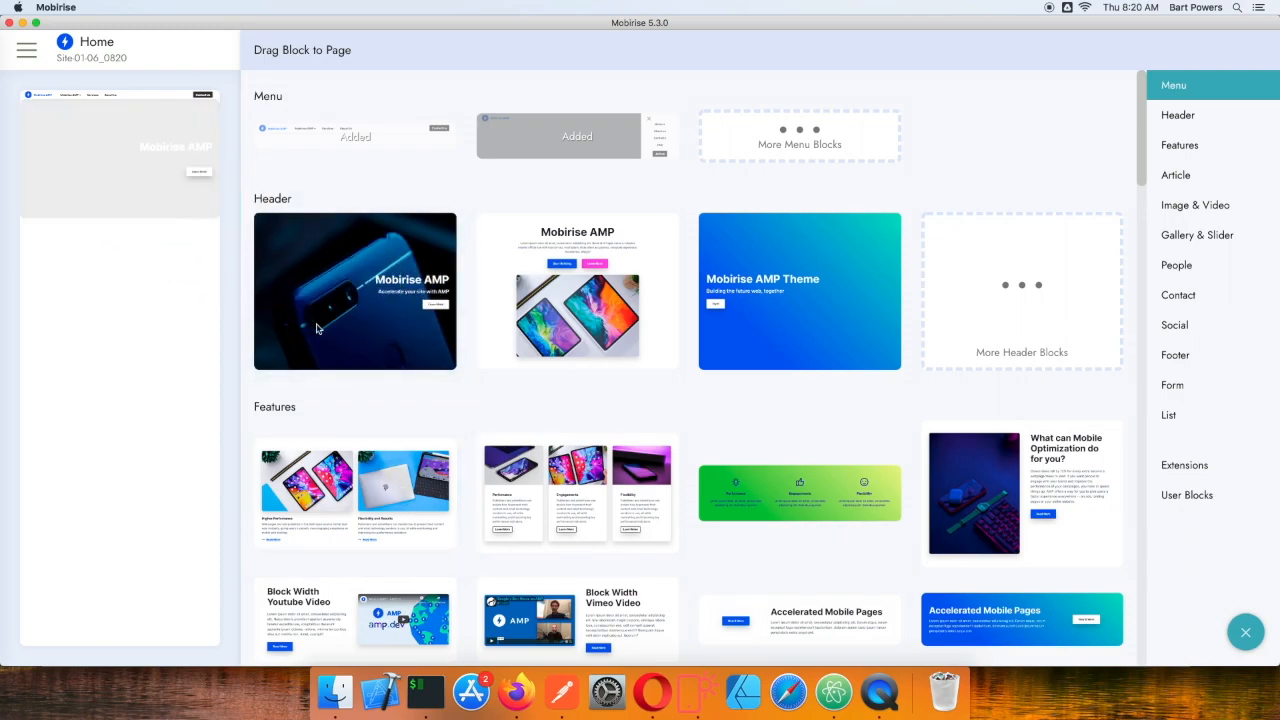
Add the two-image features block and the Block Width Youtube Video block below the header.
{"action": "scroll", "coordinate": [355, 300], "scroll_direction": "down", "scroll_amount": 6}
{"action": "left_click_drag", "start_coordinate": [300, 300], "coordinate": [80, 360]}
Add the blue gradient text article block and the two-button article block below the video block.
{"action": "scroll", "coordinate": [320, 392], "scroll_direction": "down", "scroll_amount": 4}
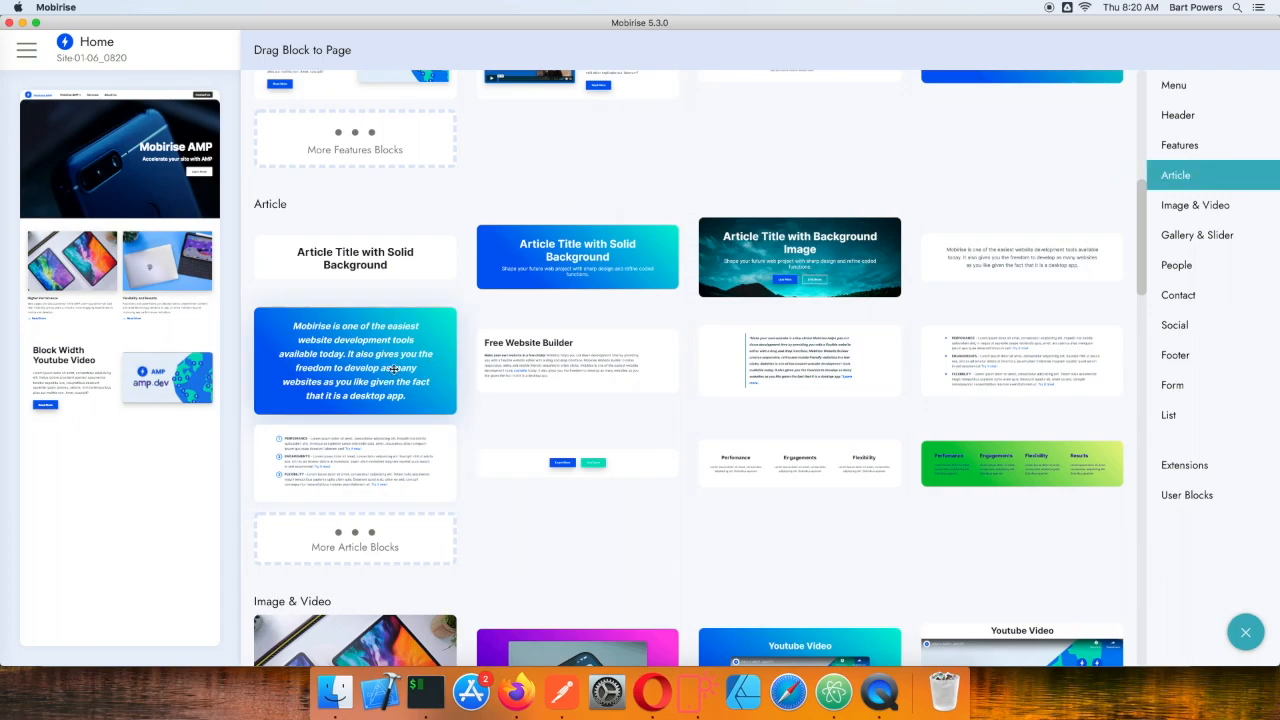
{"action": "left_click_drag", "start_coordinate": [385, 341], "coordinate": [120, 440]}
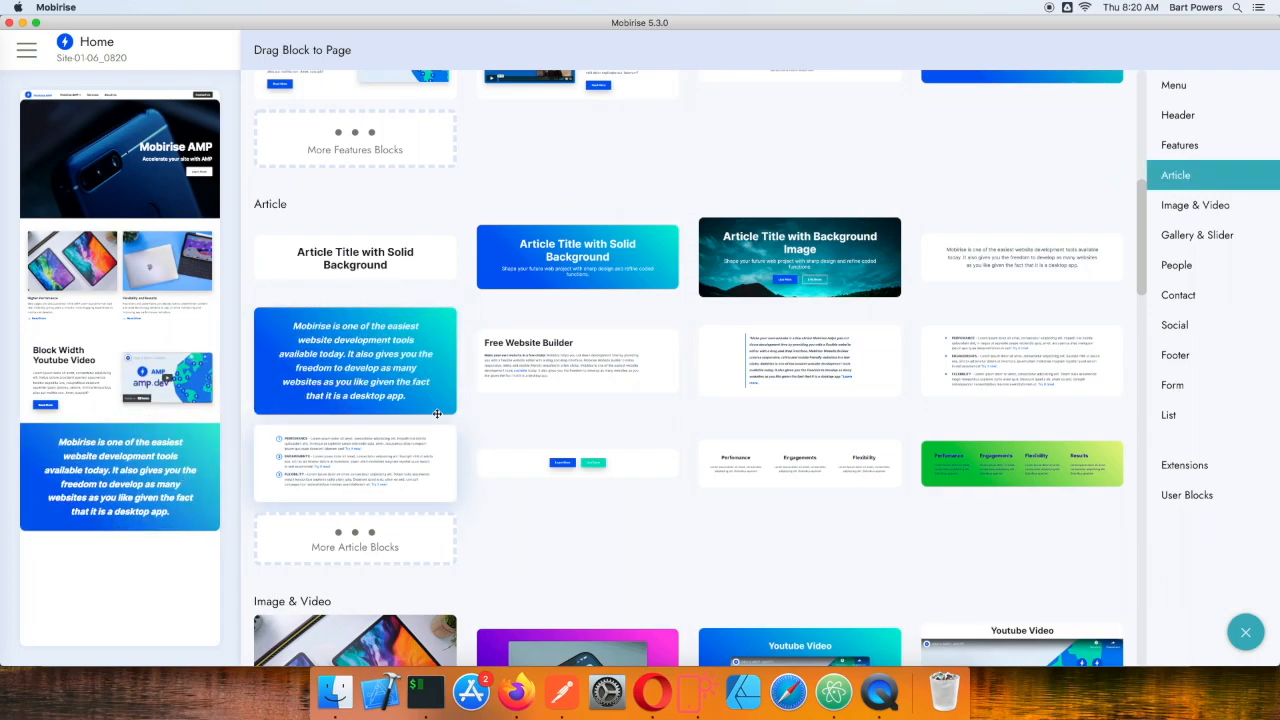
{"action": "scroll", "coordinate": [643, 380], "scroll_direction": "down", "scroll_amount": 7}
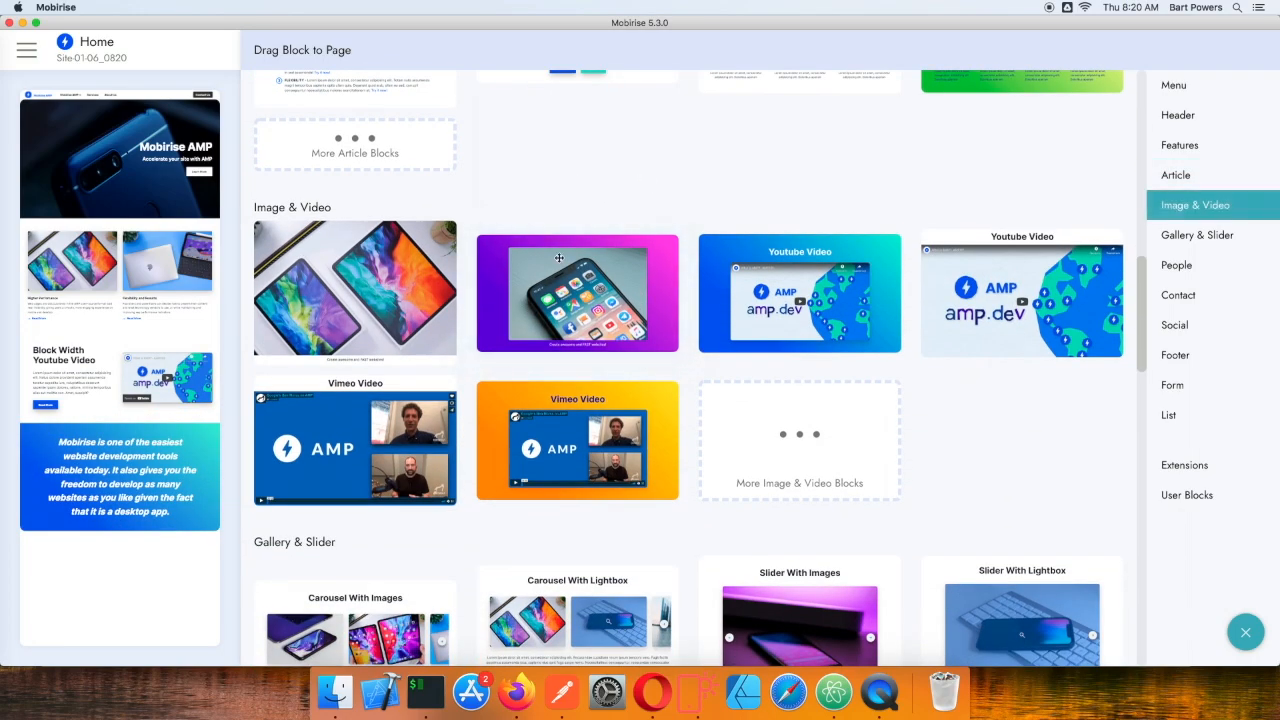
{"action": "scroll", "coordinate": [565, 241], "scroll_direction": "up", "scroll_amount": 9}
{"action": "scroll", "coordinate": [637, 534], "scroll_direction": "down", "scroll_amount": 4}
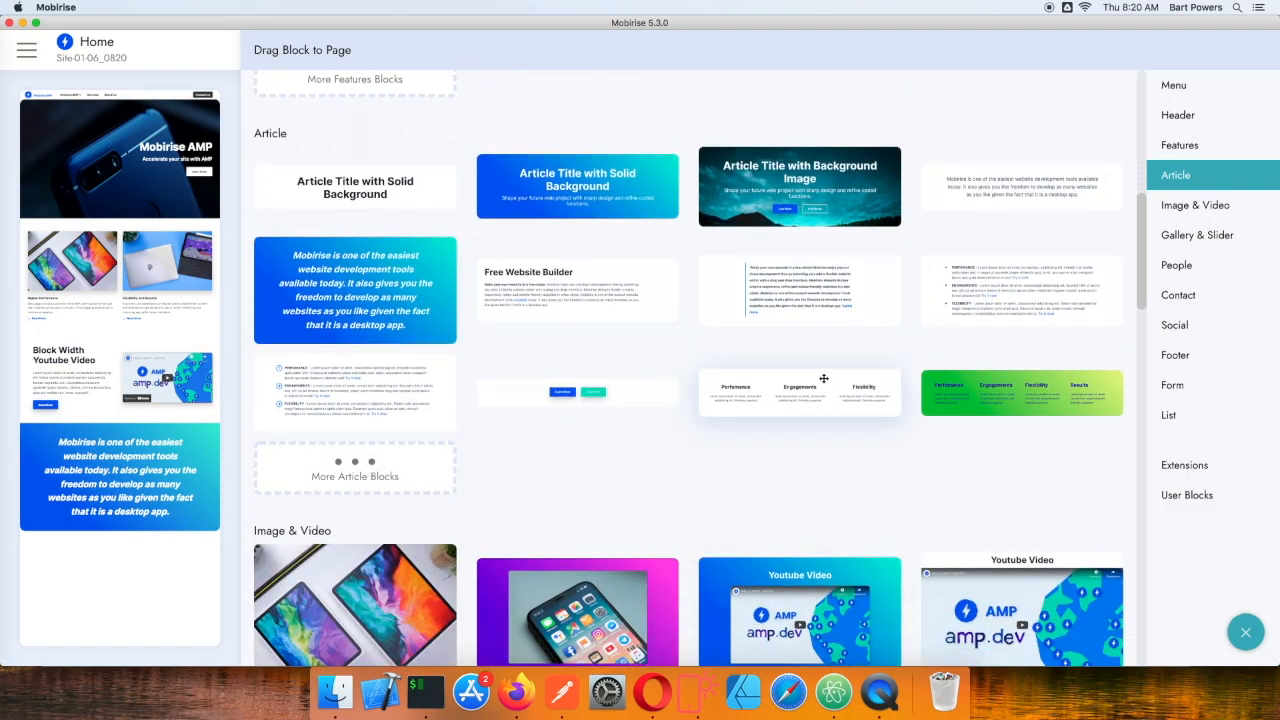
{"action": "left_click_drag", "start_coordinate": [577, 393], "coordinate": [120, 548]}
Add the People block with three team member cards below the two-button block.
{"action": "scroll", "coordinate": [463, 534], "scroll_direction": "down", "scroll_amount": 7}
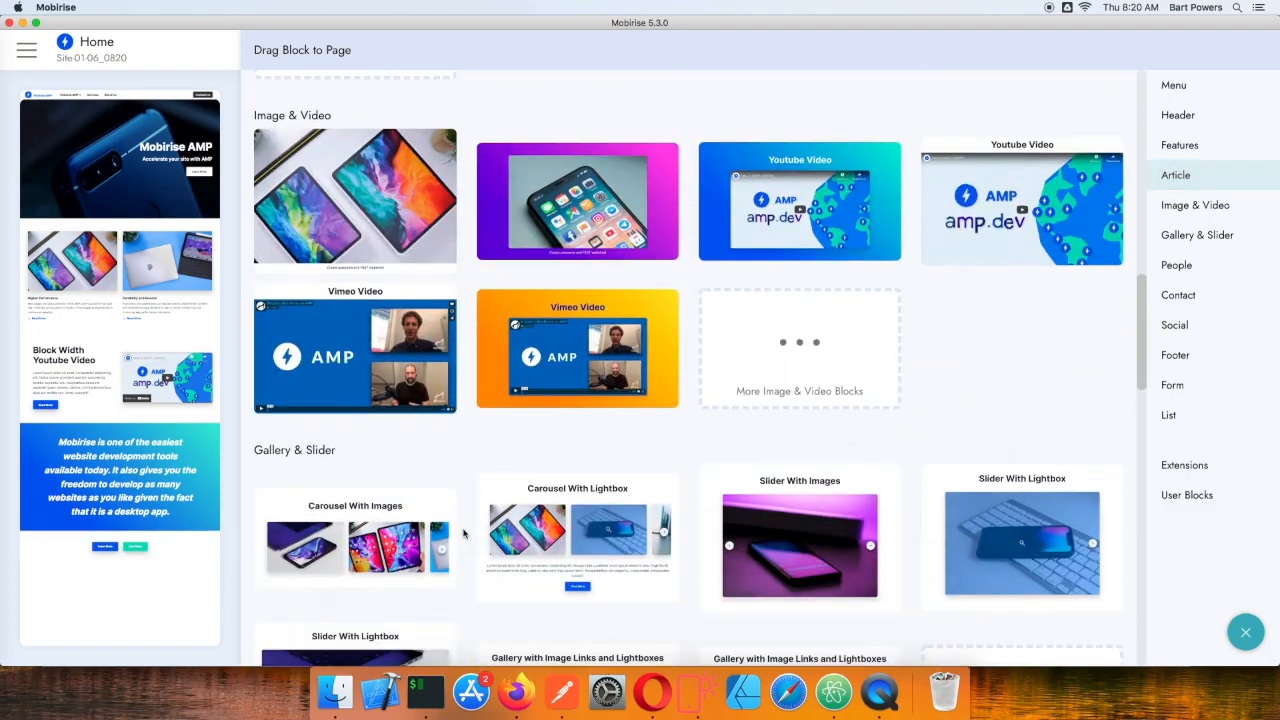
{"action": "scroll", "coordinate": [463, 534], "scroll_direction": "down", "scroll_amount": 9}
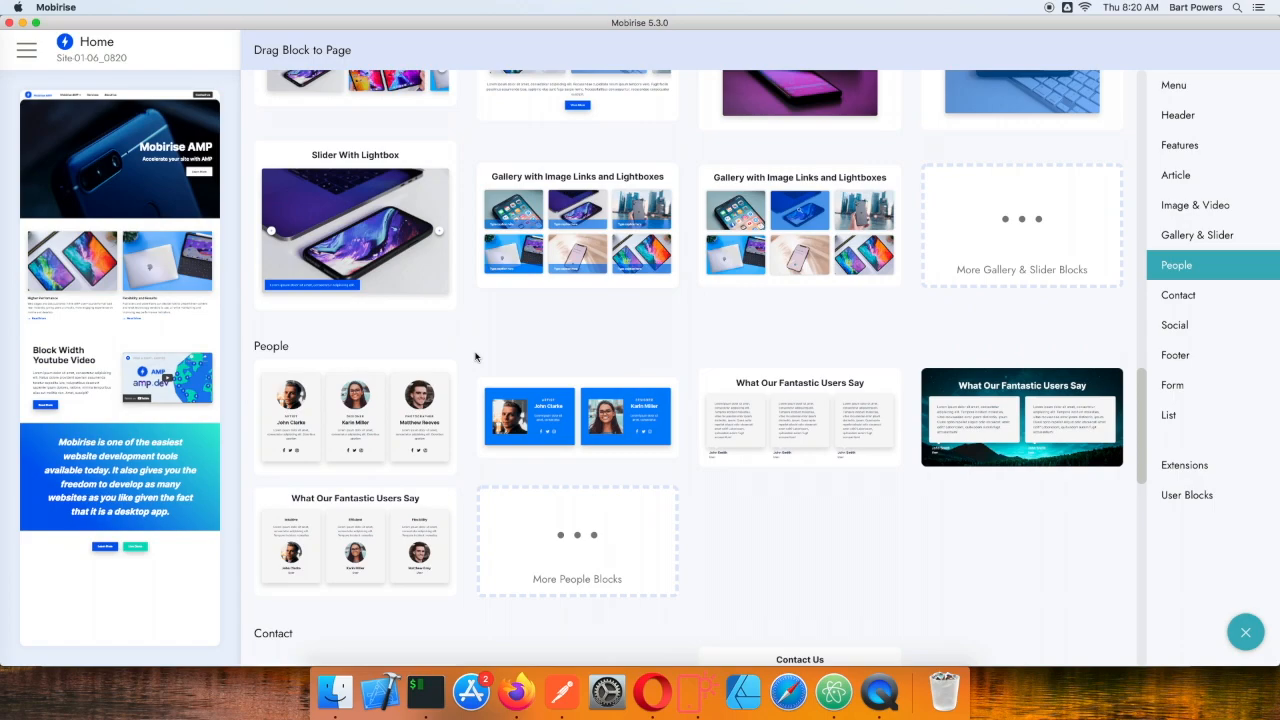
{"action": "scroll", "coordinate": [475, 357], "scroll_direction": "down", "scroll_amount": 3}
{"action": "left_click_drag", "start_coordinate": [380, 275], "coordinate": [106, 597]}
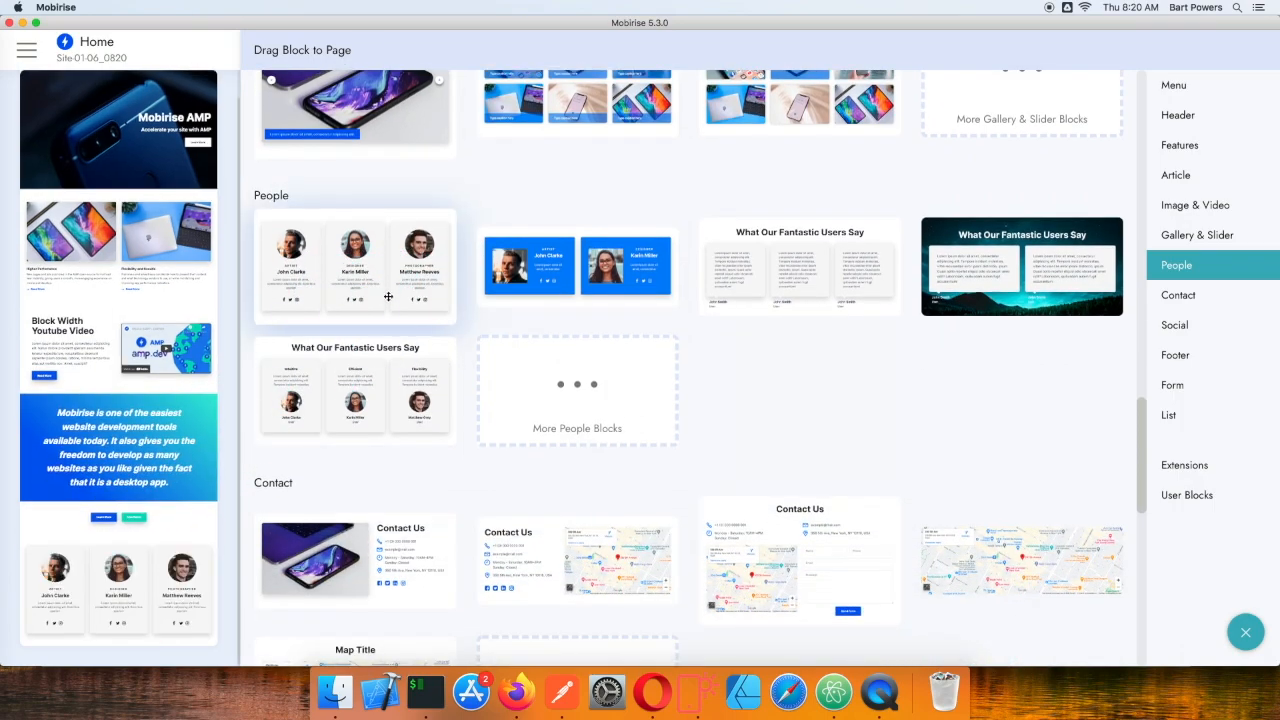
Add the green gradient footer block at the end of the page and close the block library.
{"action": "scroll", "coordinate": [388, 297], "scroll_direction": "down", "scroll_amount": 14}
{"action": "scroll", "coordinate": [422, 443], "scroll_direction": "up", "scroll_amount": 8}
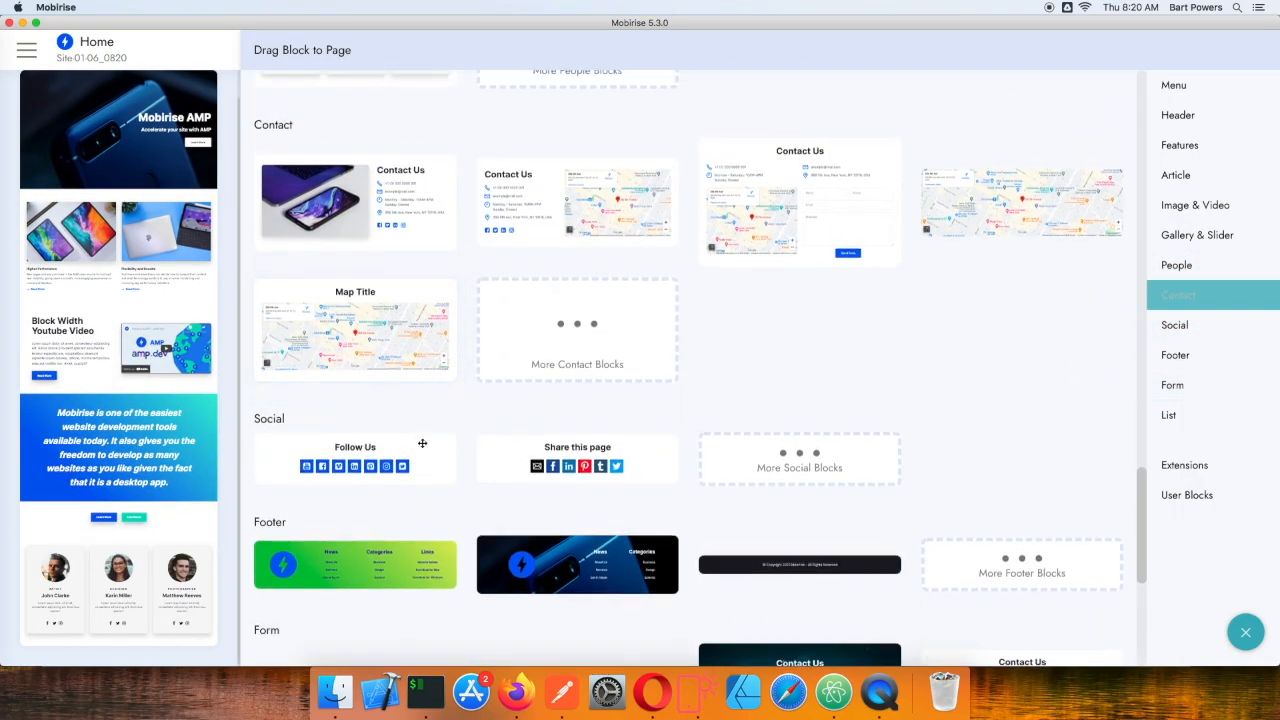
{"action": "scroll", "coordinate": [422, 443], "scroll_direction": "down", "scroll_amount": 6}
{"action": "left_click_drag", "start_coordinate": [409, 249], "coordinate": [124, 590]}
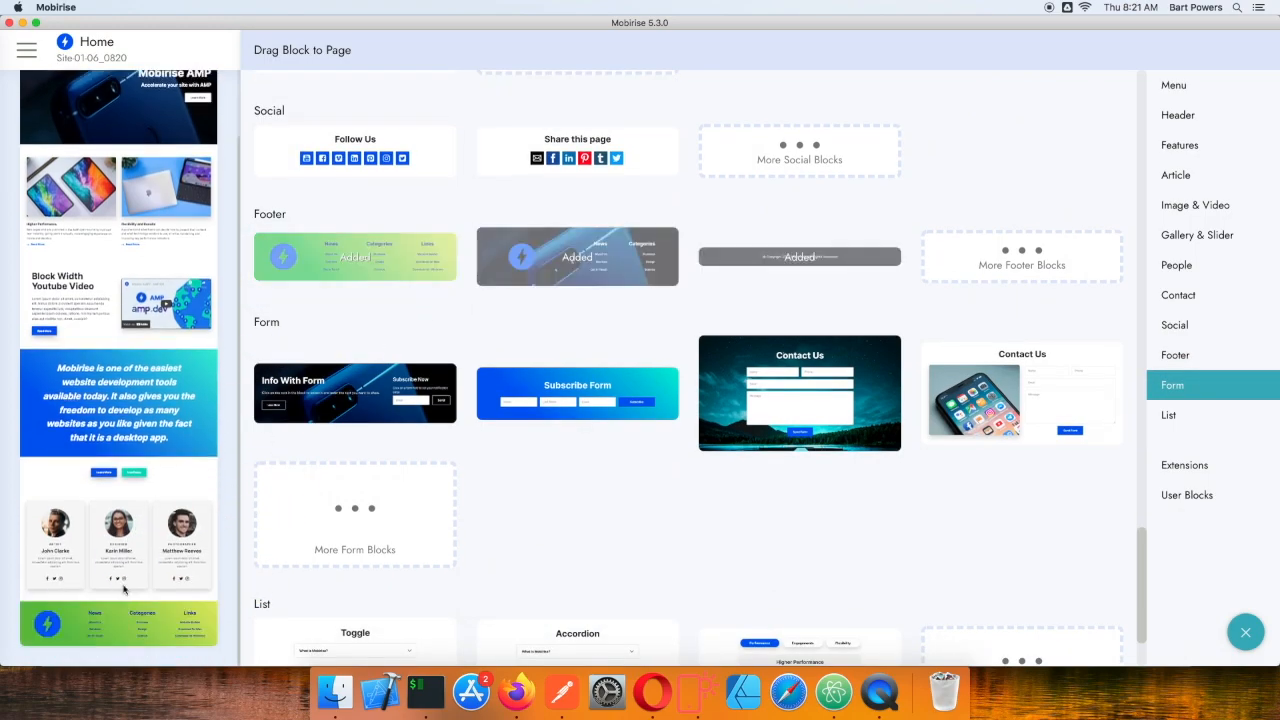
{"action": "left_click", "coordinate": [1250, 634]}
Replace the header block's title with "I am an influencer".
{"action": "scroll", "coordinate": [743, 226], "scroll_direction": "up", "scroll_amount": 2}
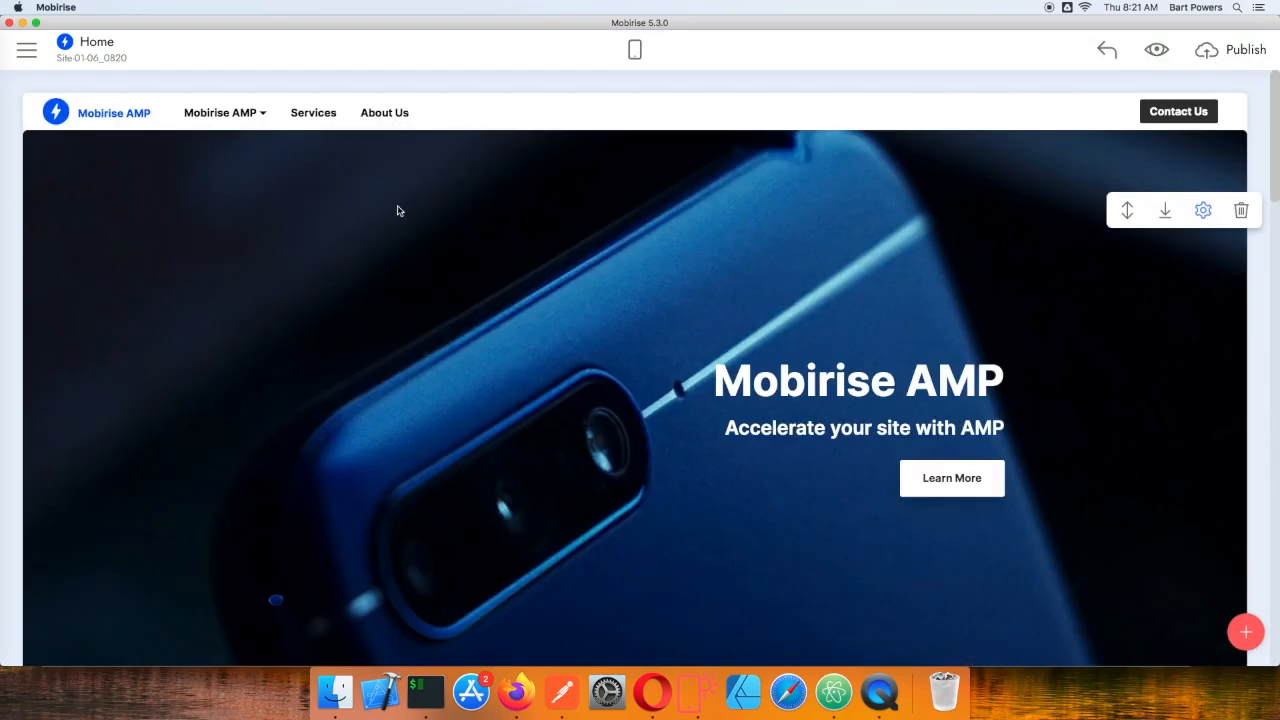
{"action": "scroll", "coordinate": [731, 134], "scroll_direction": "down", "scroll_amount": 15}
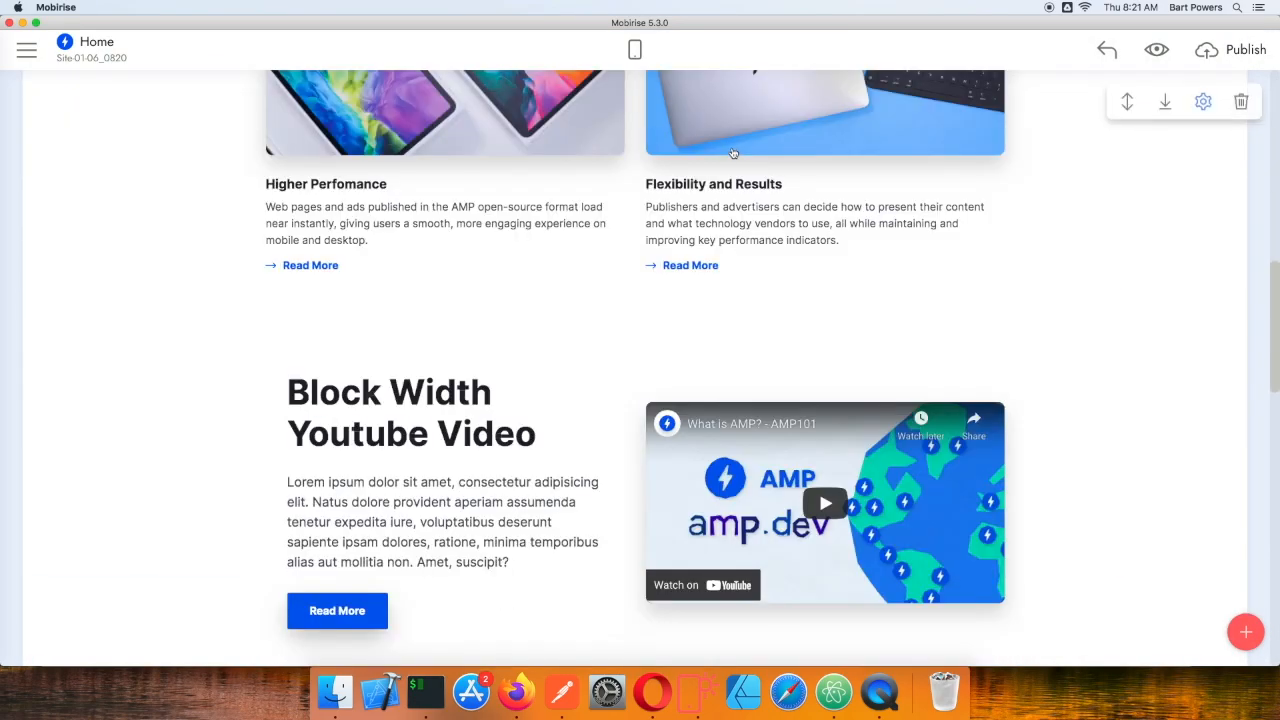
{"action": "scroll", "coordinate": [885, 258], "scroll_direction": "up", "scroll_amount": 15}
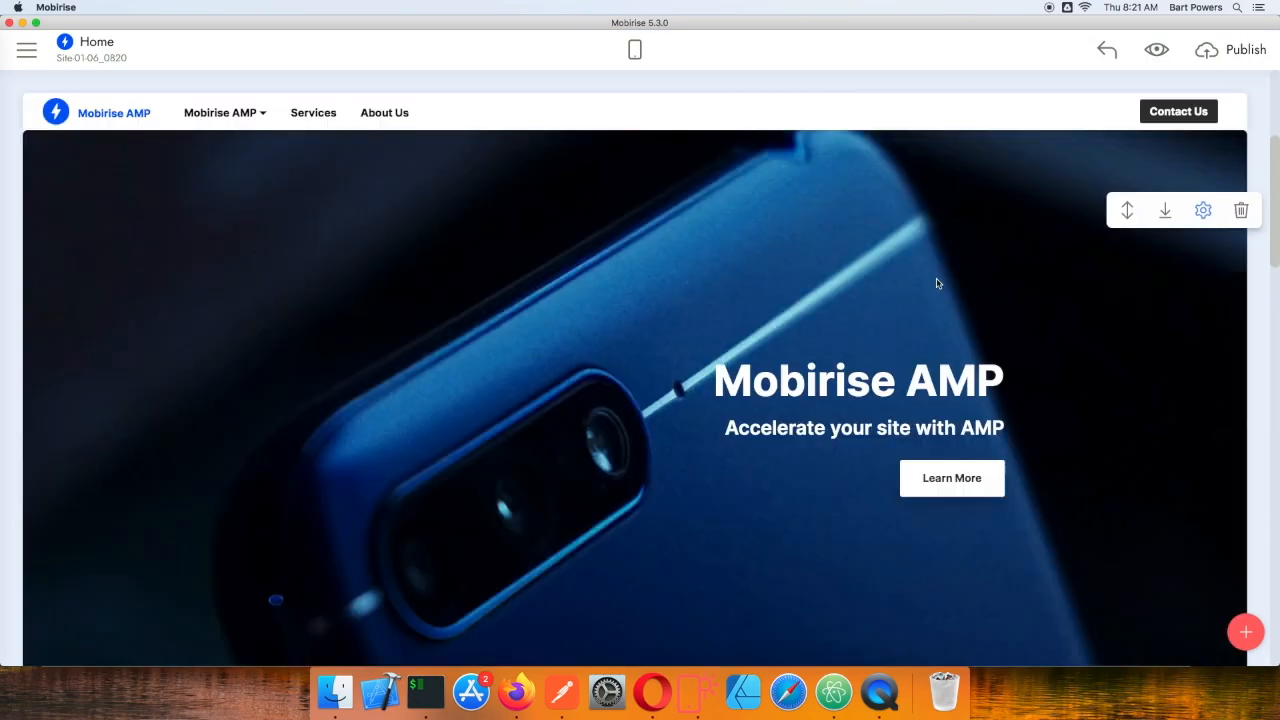
{"action": "triple_click", "coordinate": [848, 380]}
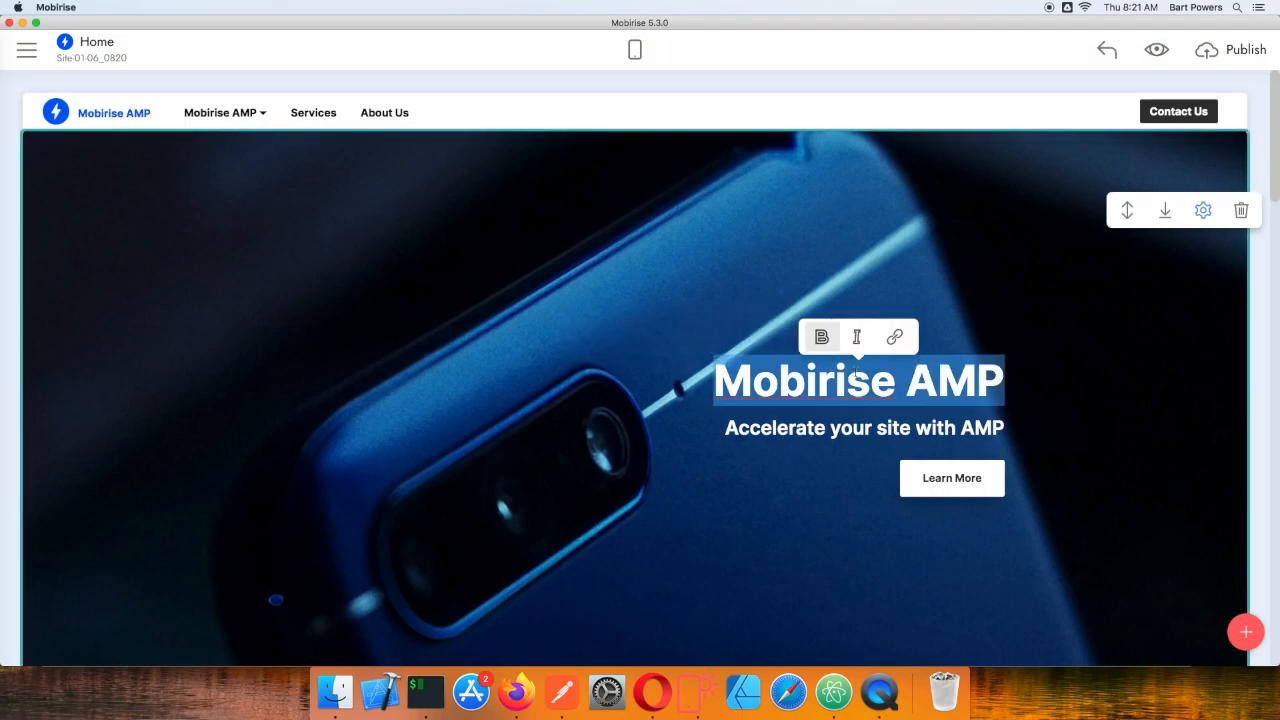
{"action": "key", "text": "BackSpace"}
{"action": "type", "text": "I am an influencer"}
Replace the header block's subtitle with "I influence things".
{"action": "left_click", "coordinate": [946, 412]}
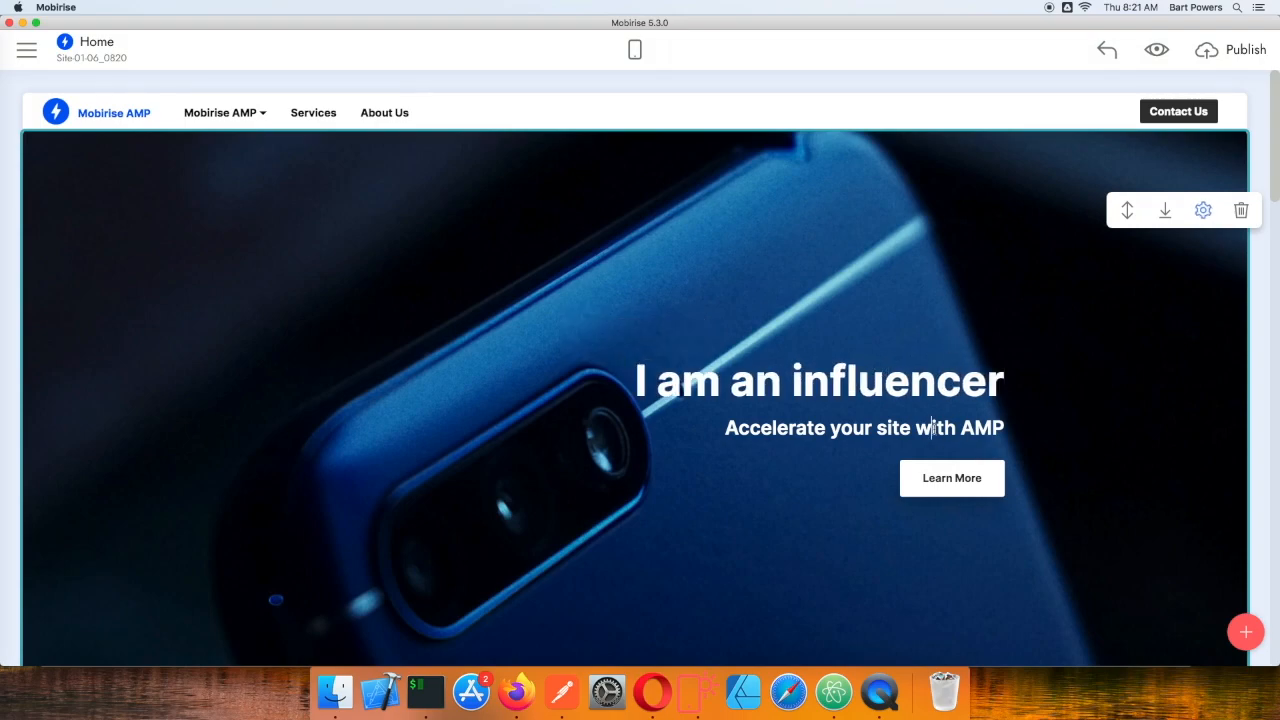
{"action": "triple_click", "coordinate": [932, 427]}
{"action": "type", "text": "I in"}
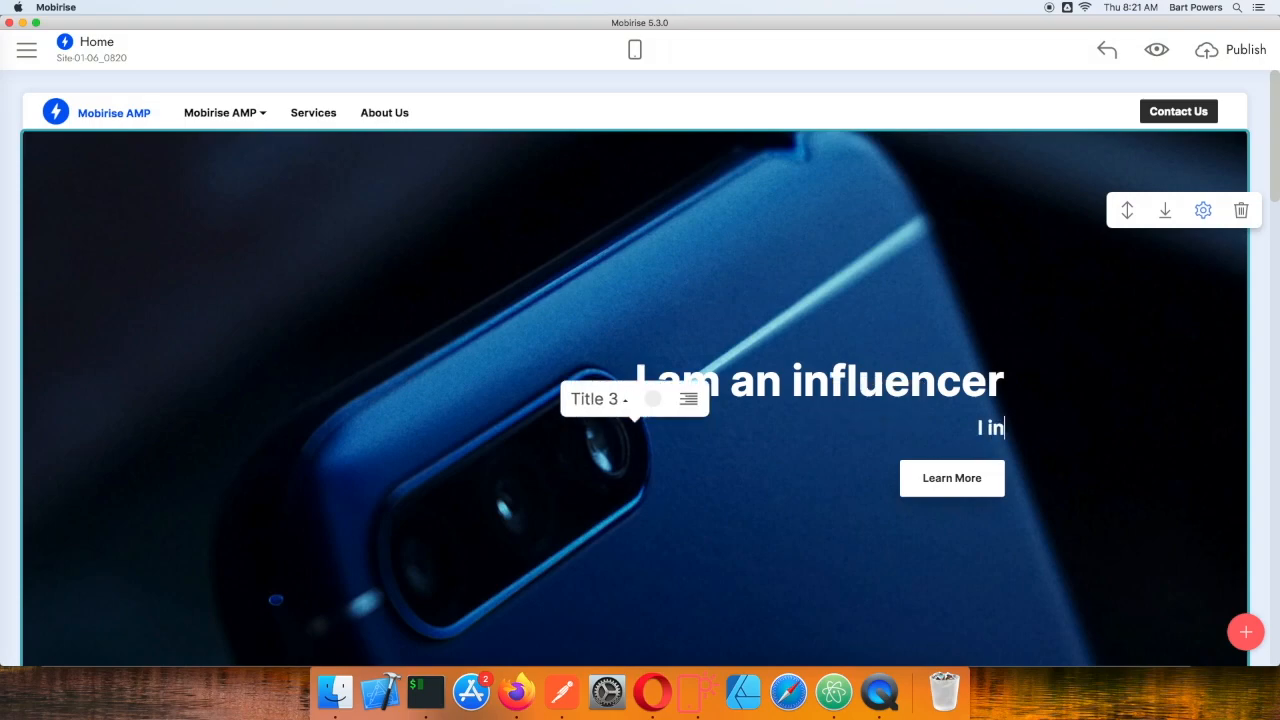
{"action": "type", "text": "fluence things"}
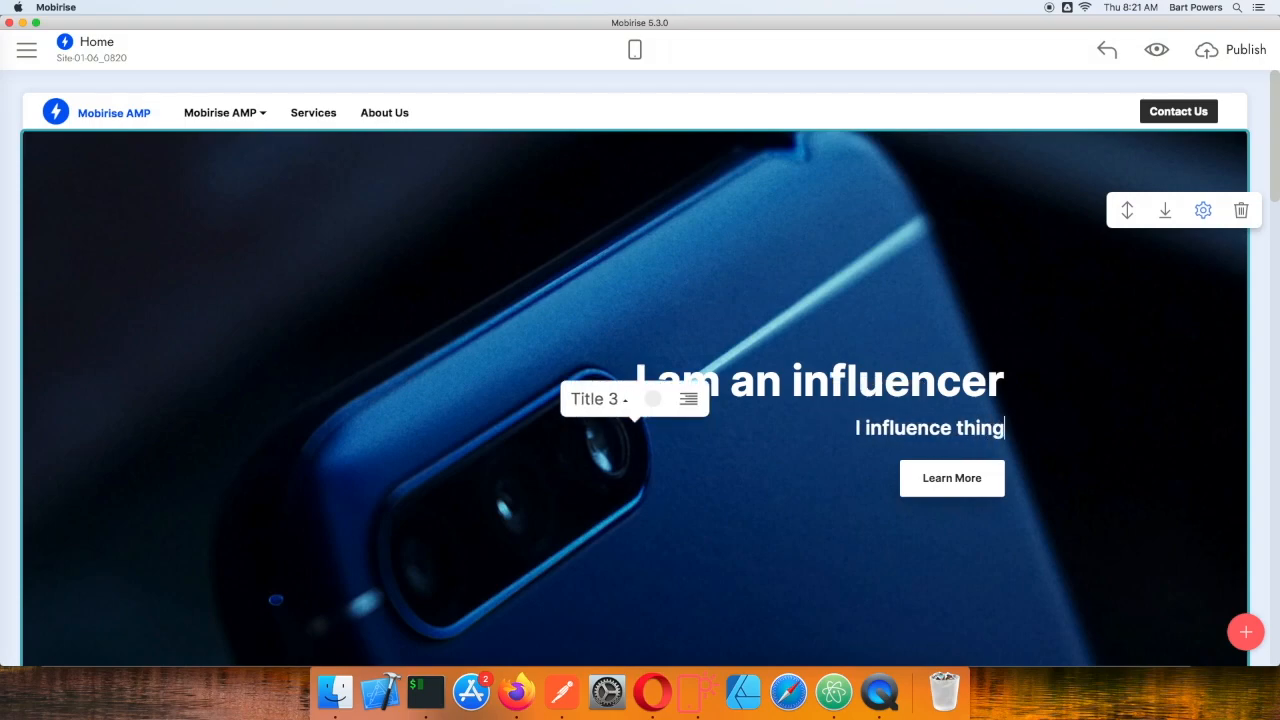
{"action": "left_click", "coordinate": [1133, 475]}
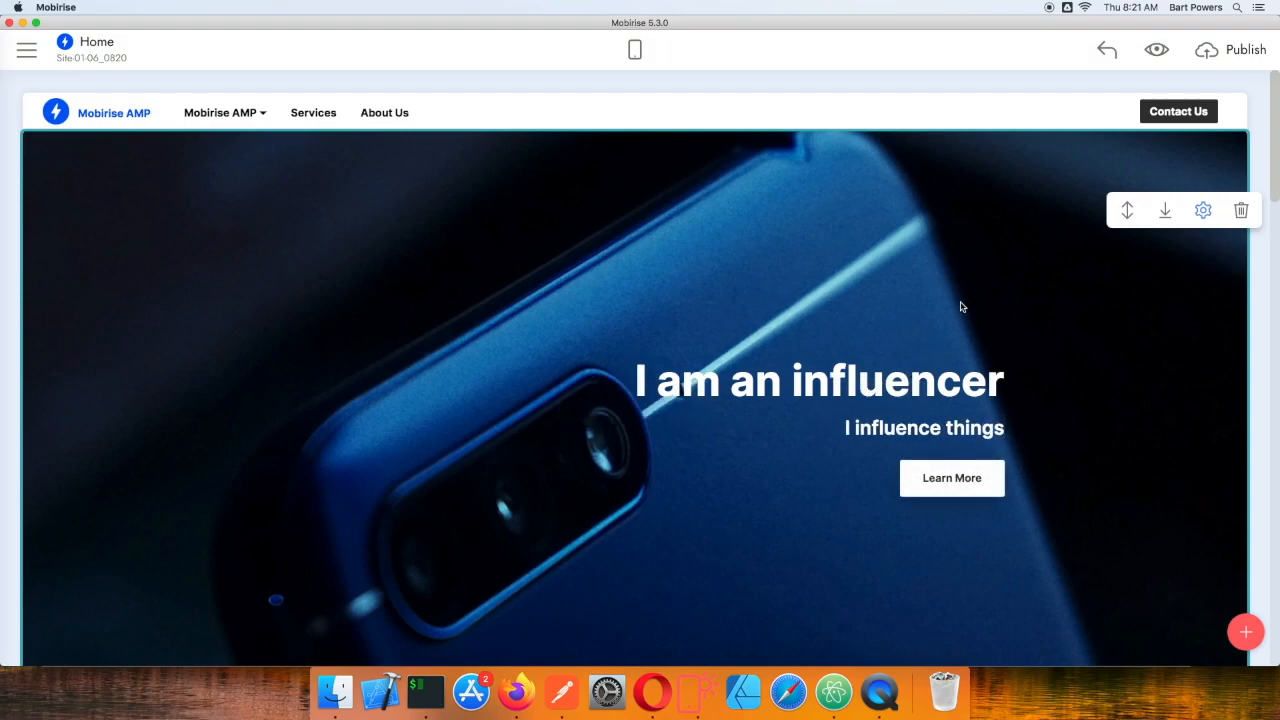
Create a new blank page named MERCH in the site and return to the editing canvas.
{"action": "left_click", "coordinate": [38, 52]}
{"action": "left_click", "coordinate": [121, 107]}
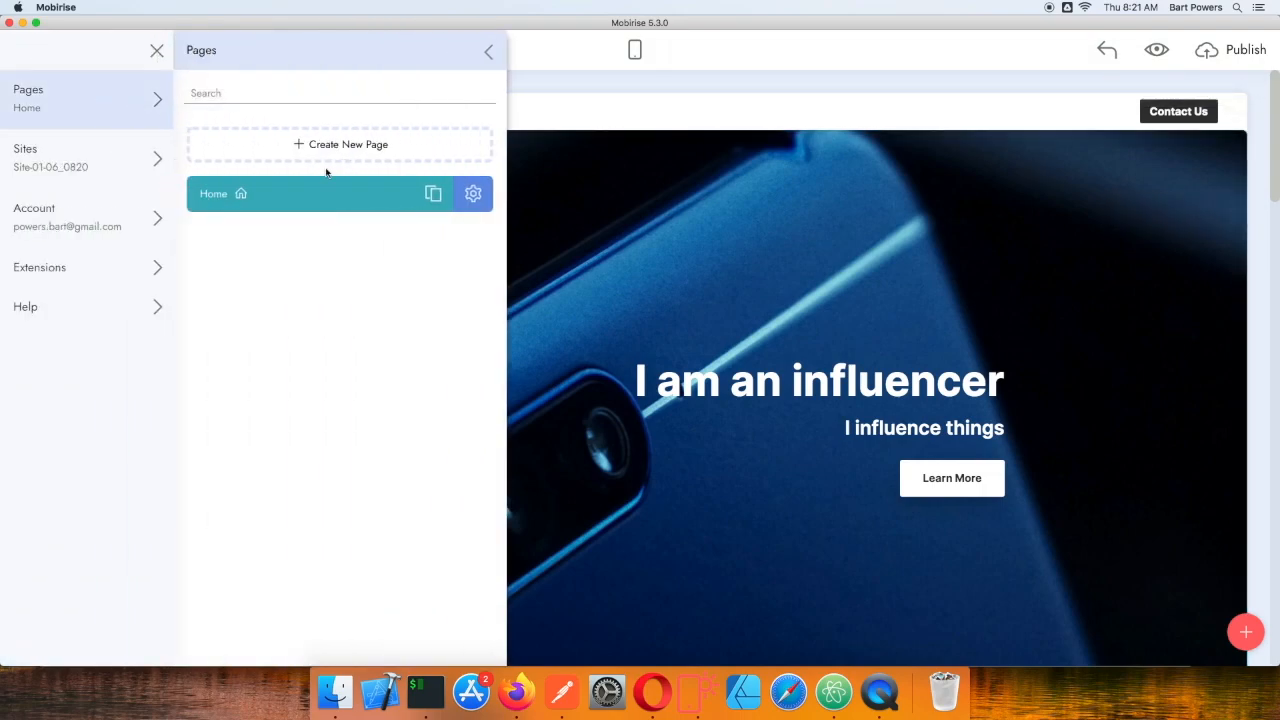
{"action": "left_click", "coordinate": [290, 150]}
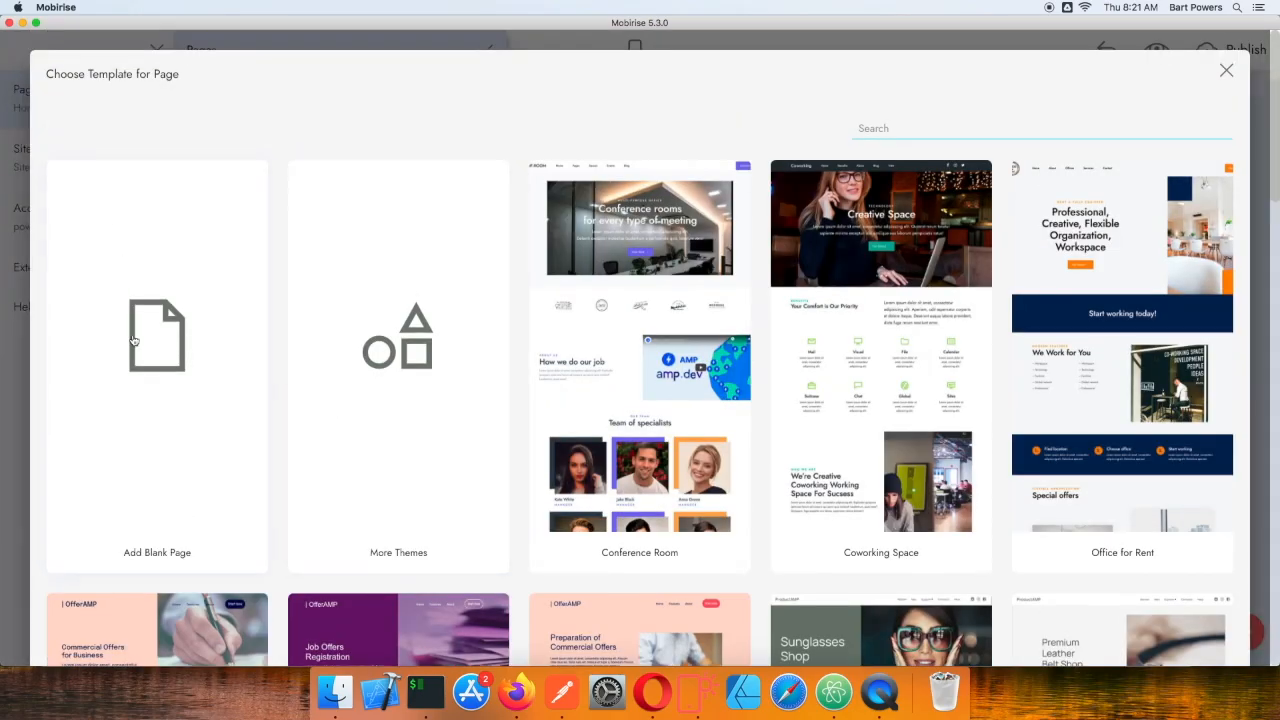
{"action": "left_click", "coordinate": [157, 337]}
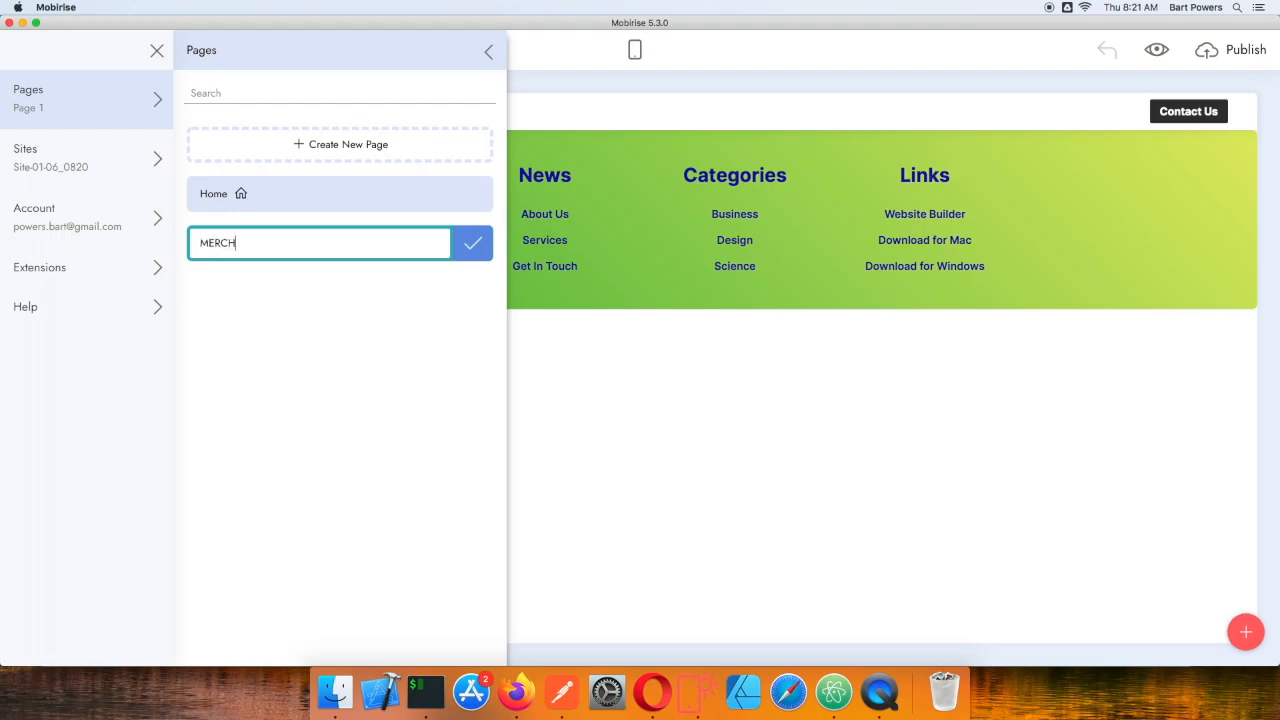
{"action": "key", "text": "Return"}
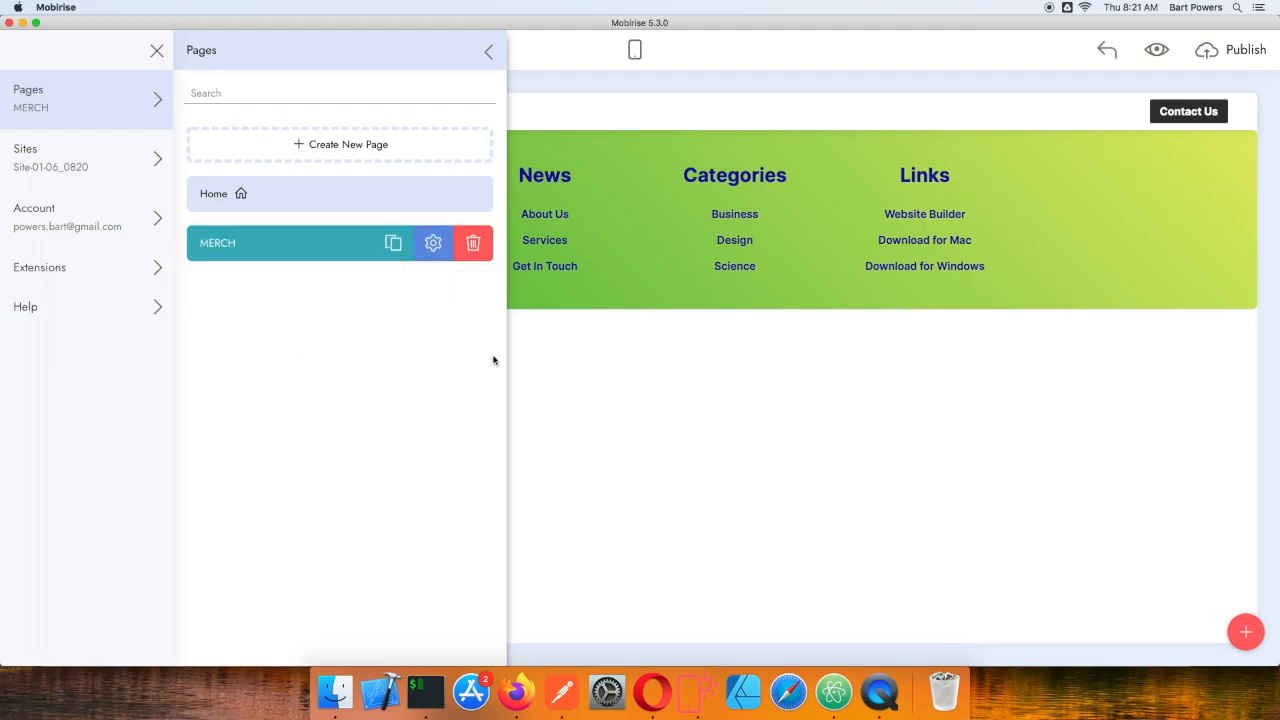
{"action": "left_click", "coordinate": [669, 442]}
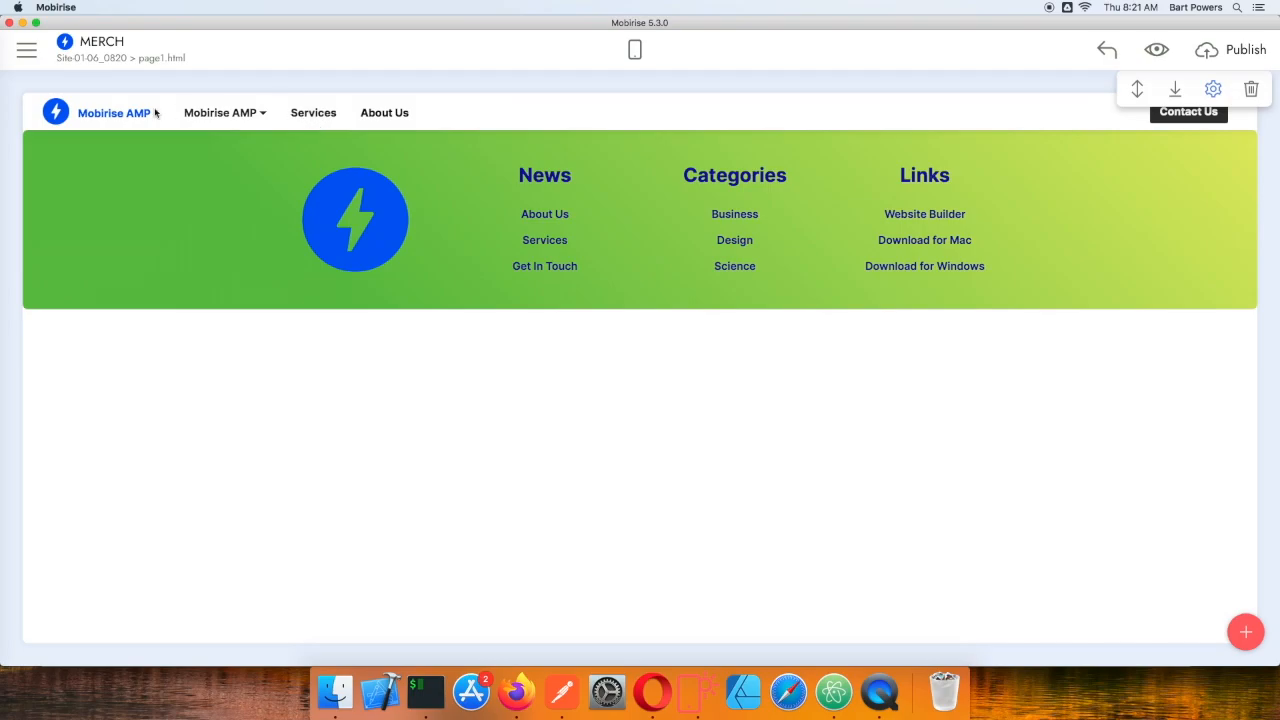
{"action": "left_click", "coordinate": [243, 113]}
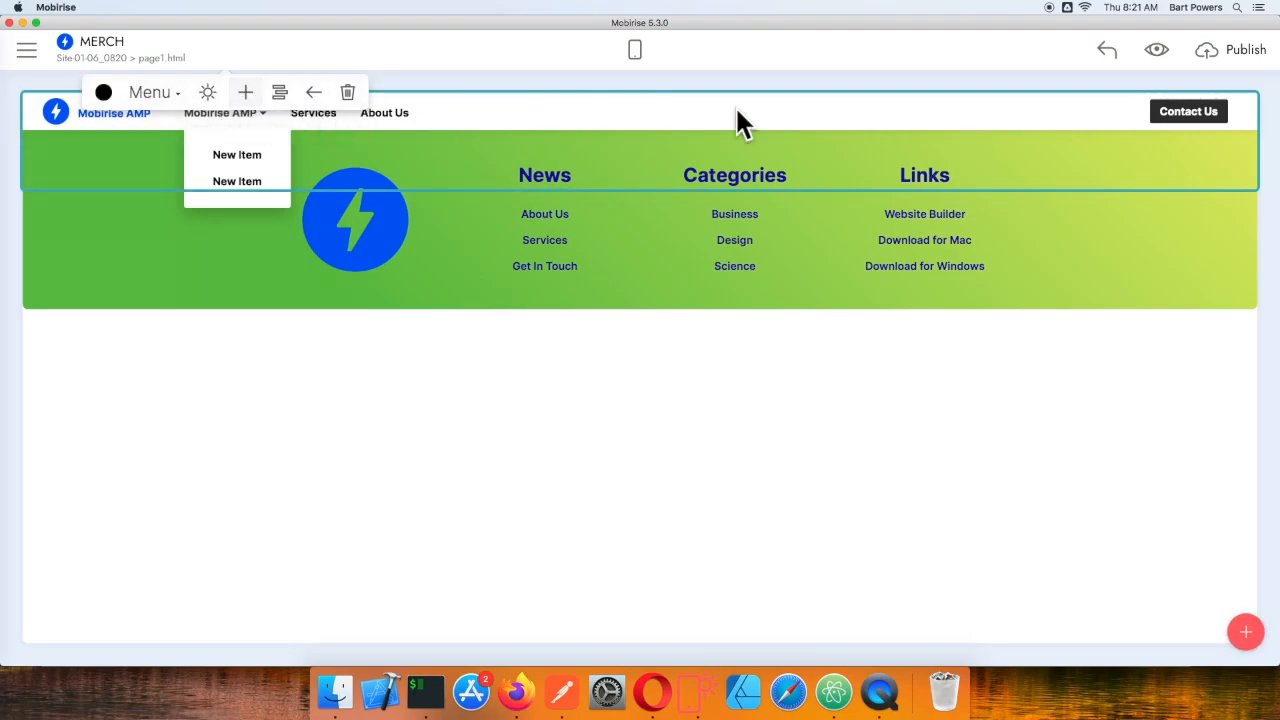
{"action": "left_click", "coordinate": [1212, 89]}
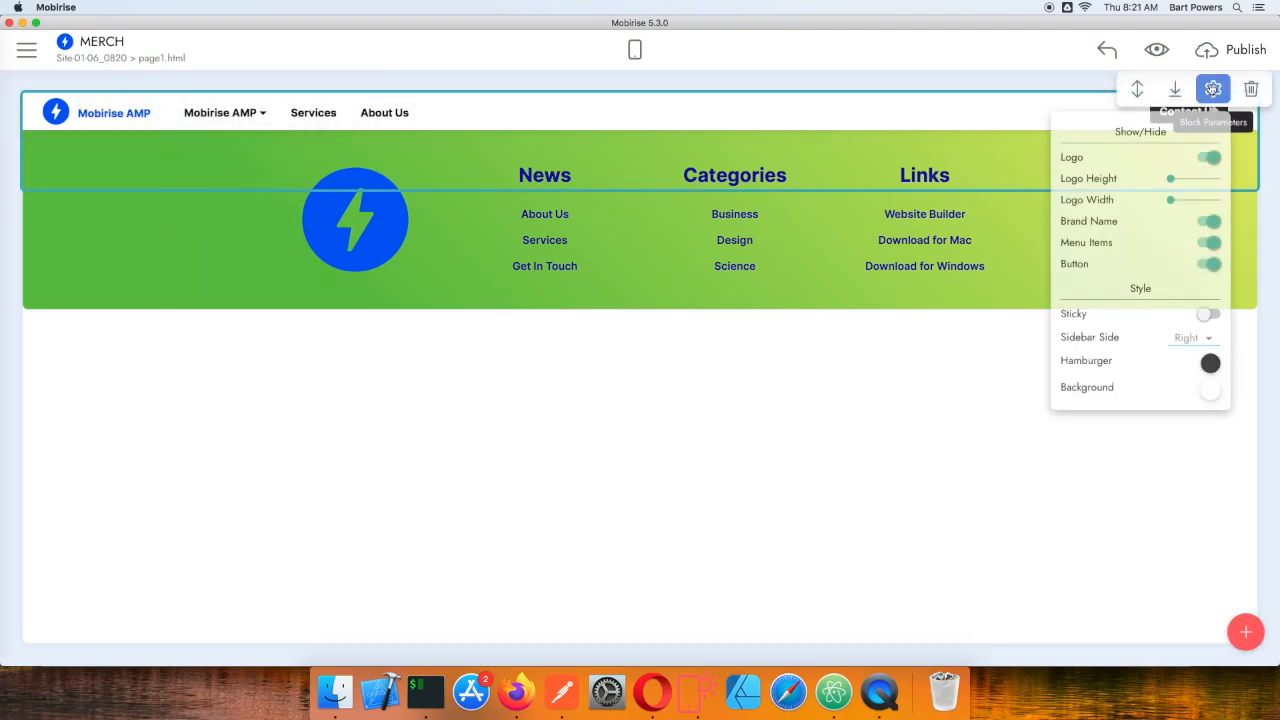
{"action": "left_click", "coordinate": [1211, 242]}
{"action": "left_click", "coordinate": [1212, 242]}
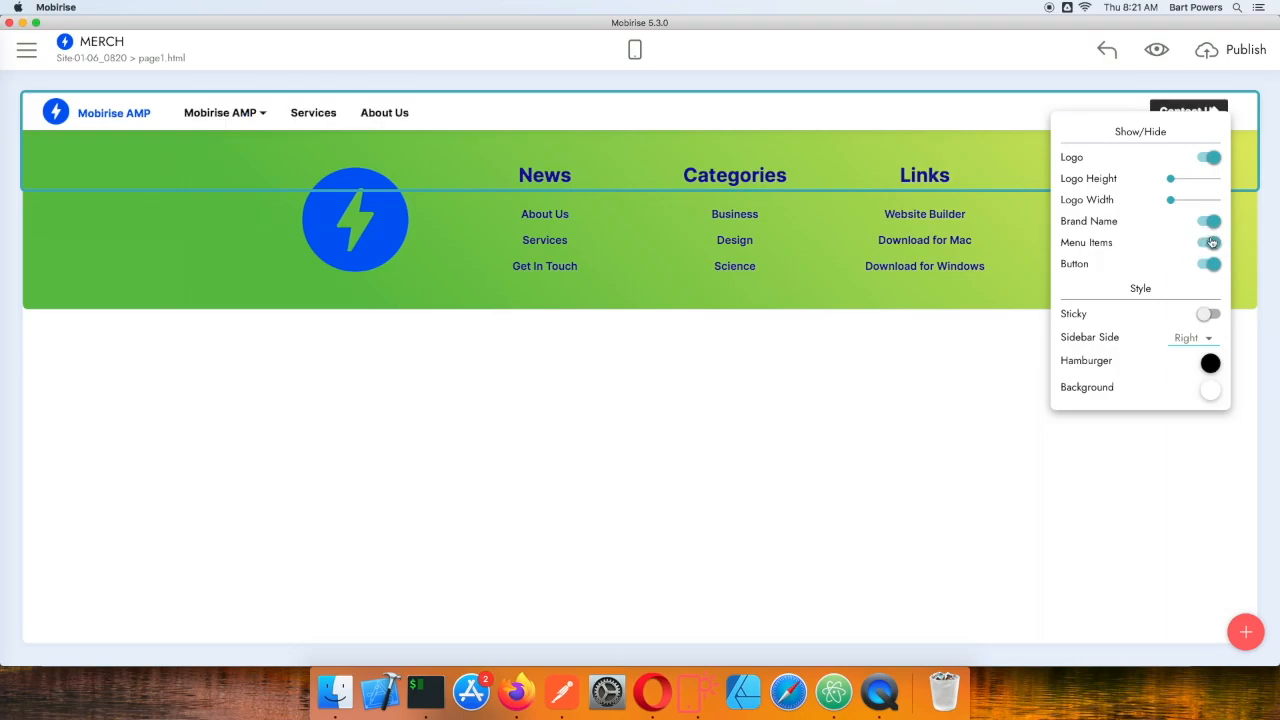
{"action": "left_click", "coordinate": [363, 112]}
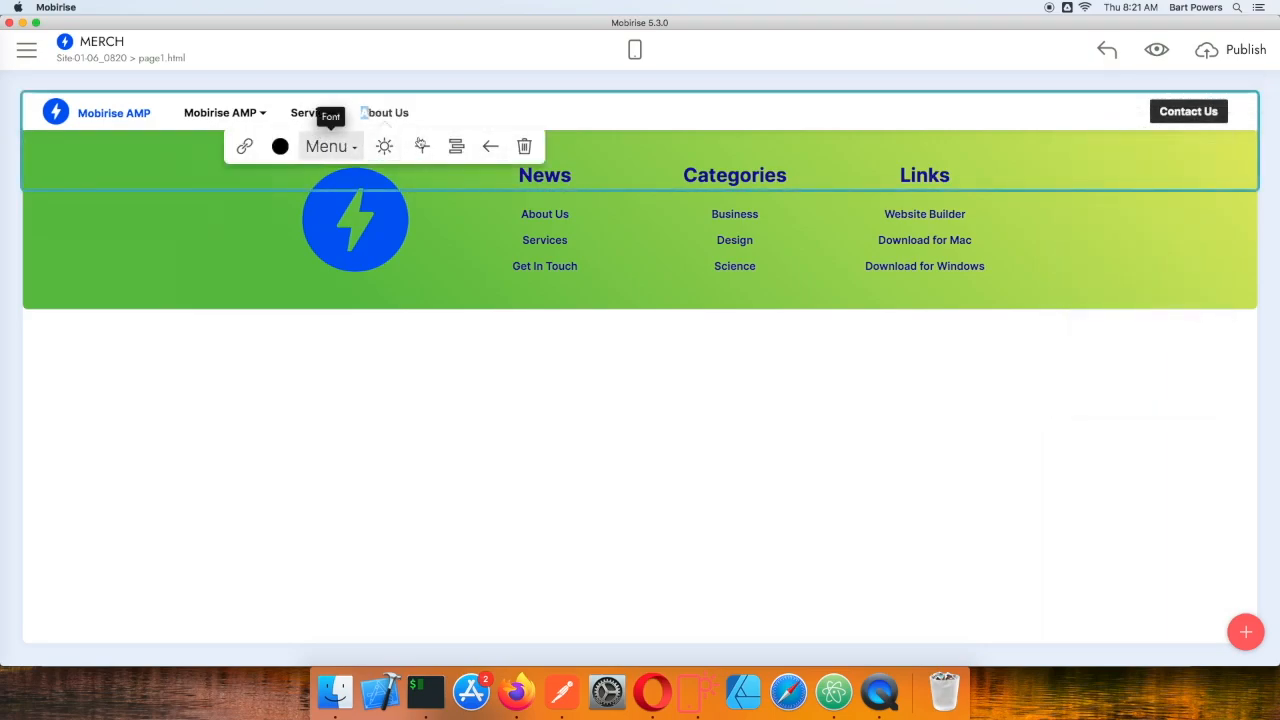
{"action": "right_click", "coordinate": [255, 113]}
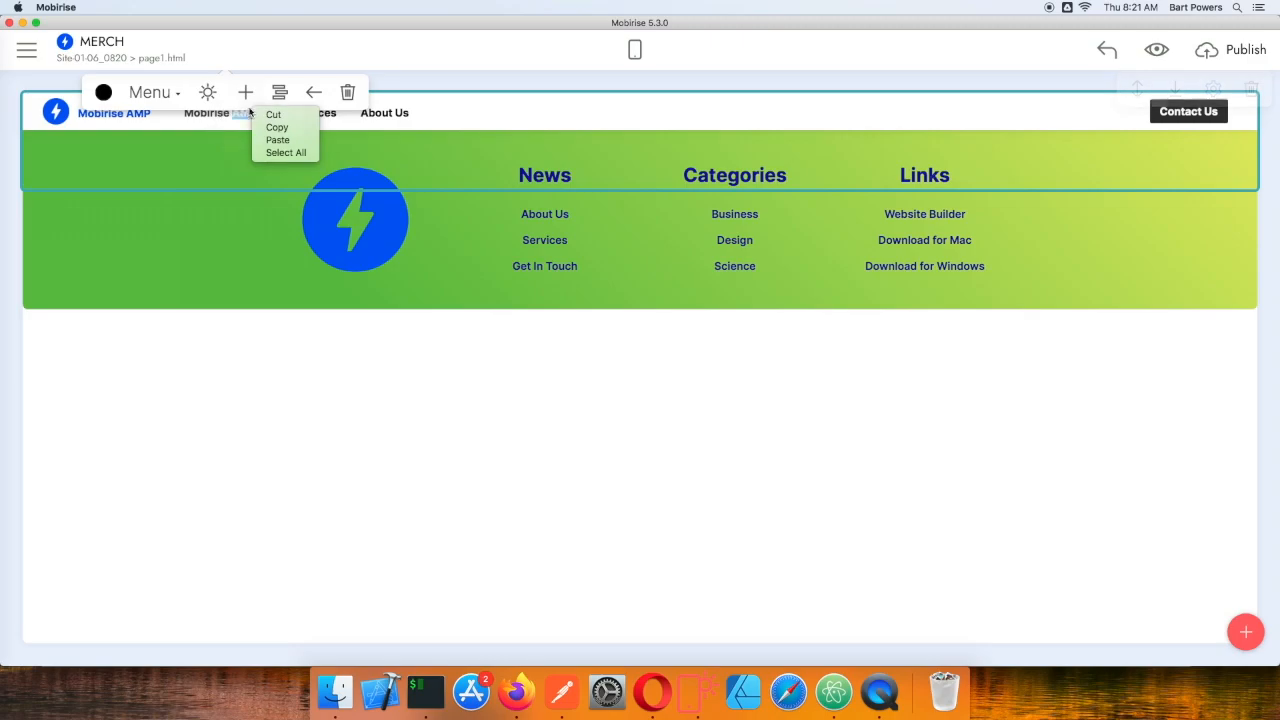
{"action": "left_click", "coordinate": [434, 114]}
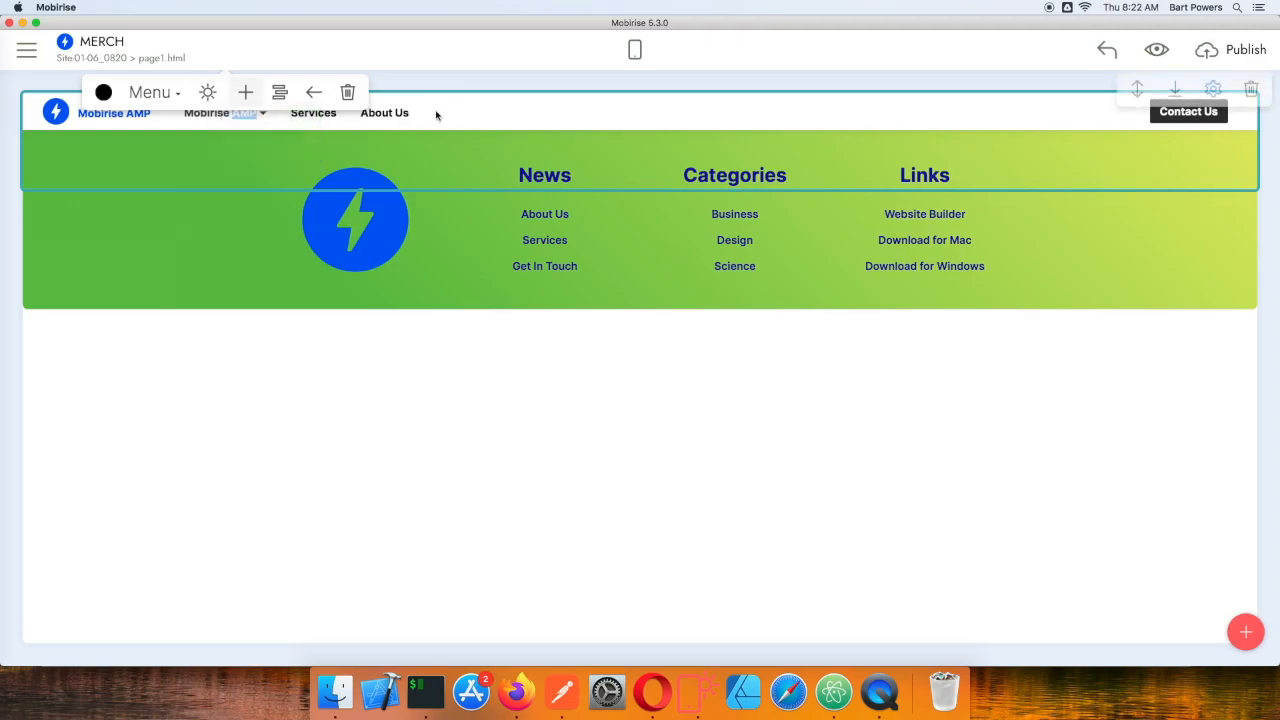
Delete the "Mobirise AMP" dropdown and the "Services" item from the navigation menu.
{"action": "left_click", "coordinate": [240, 113]}
{"action": "left_click", "coordinate": [319, 93]}
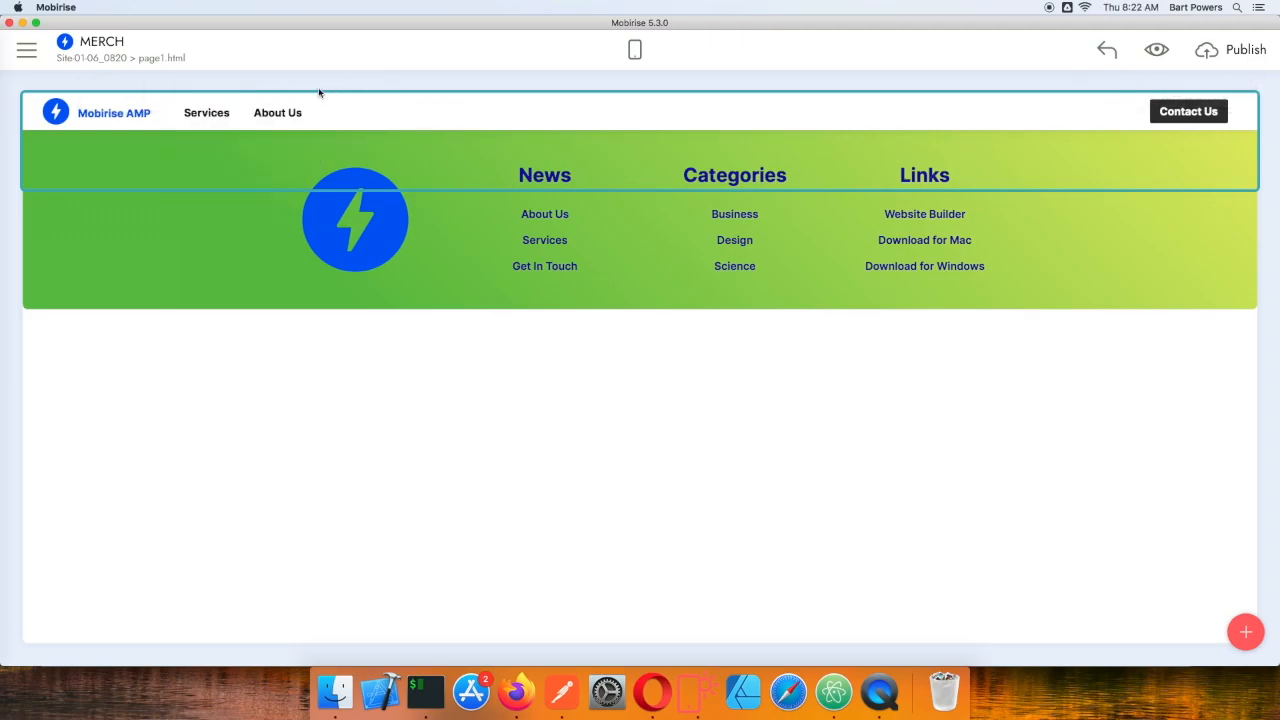
{"action": "left_click", "coordinate": [207, 113]}
{"action": "left_click", "coordinate": [347, 150]}
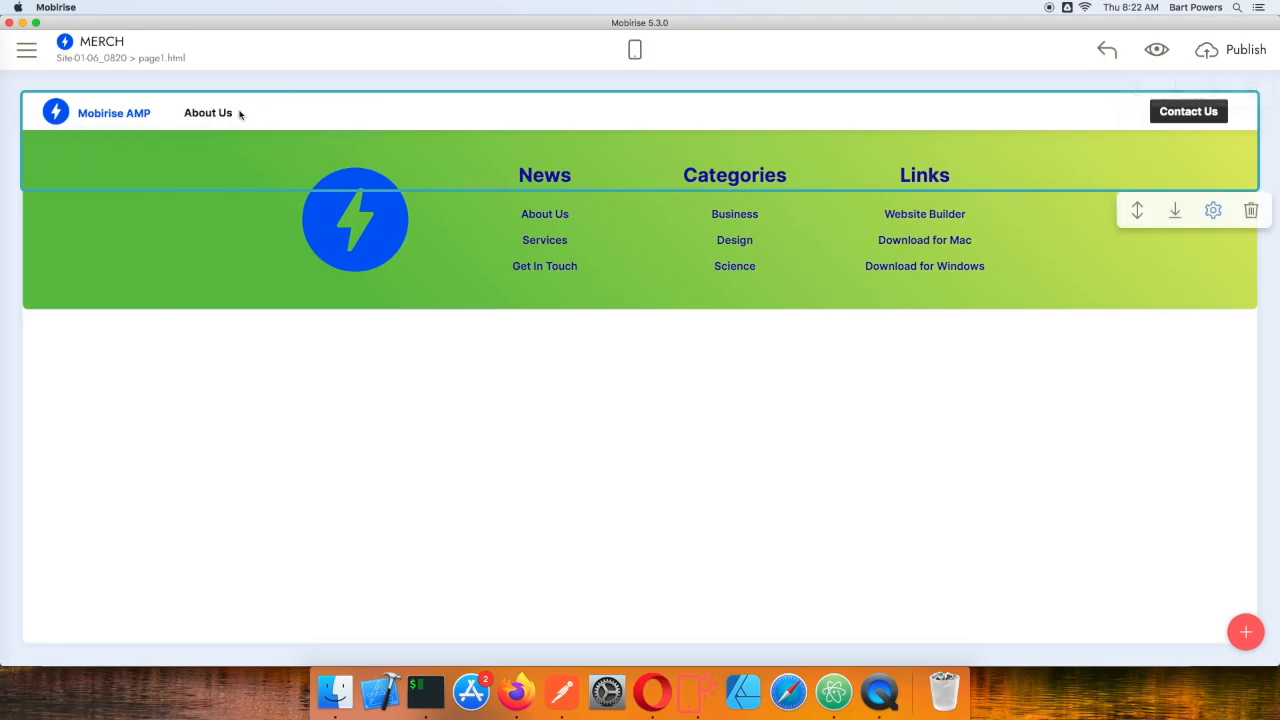
Rename the "About Us" item in the navigation menu as "Merch".
{"action": "left_click", "coordinate": [220, 112]}
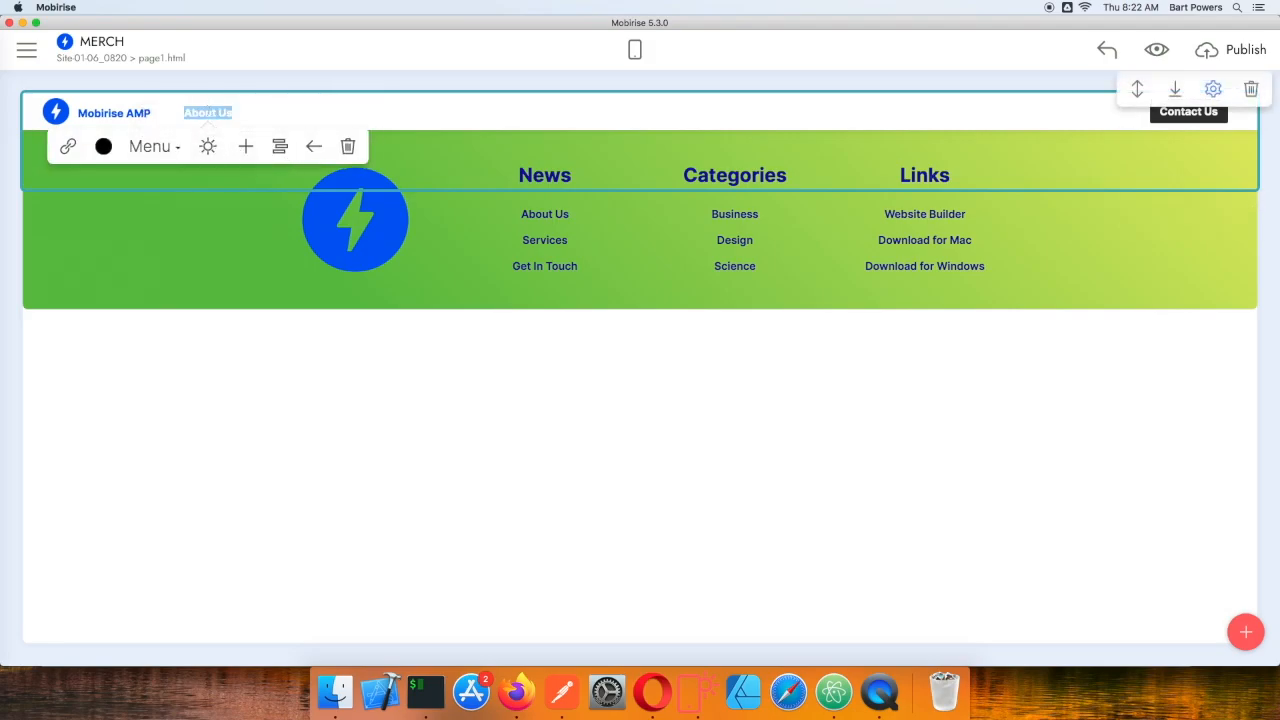
{"action": "type", "text": "Merch"}
{"action": "left_click", "coordinate": [316, 104]}
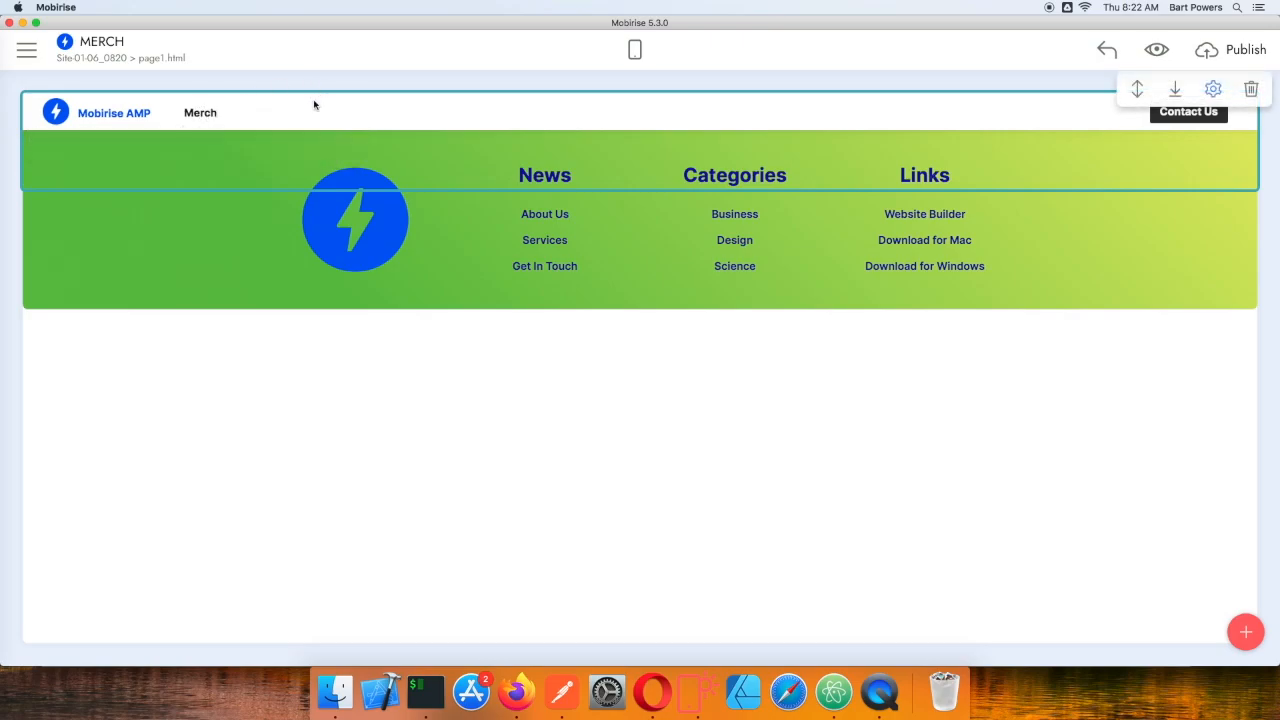
Link the Merch navigation item to the site's MERCH page.
{"action": "left_click", "coordinate": [205, 115]}
{"action": "left_click", "coordinate": [172, 151]}
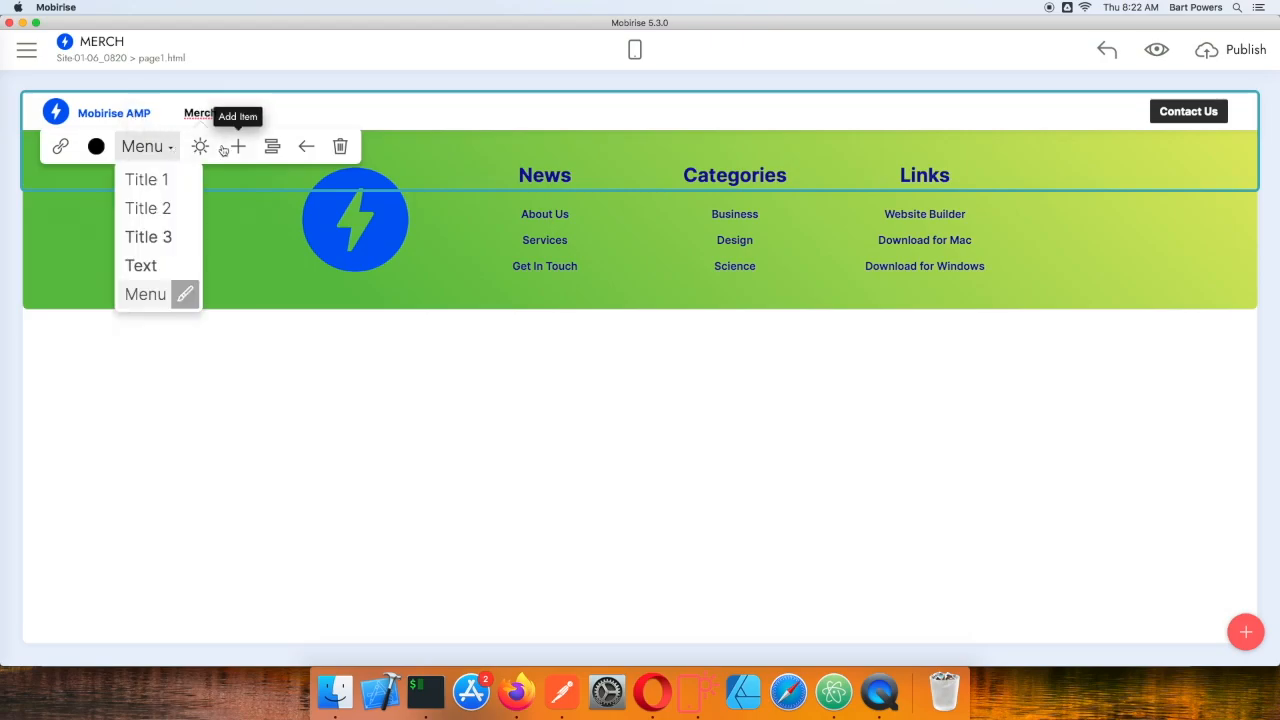
{"action": "left_click", "coordinate": [60, 146]}
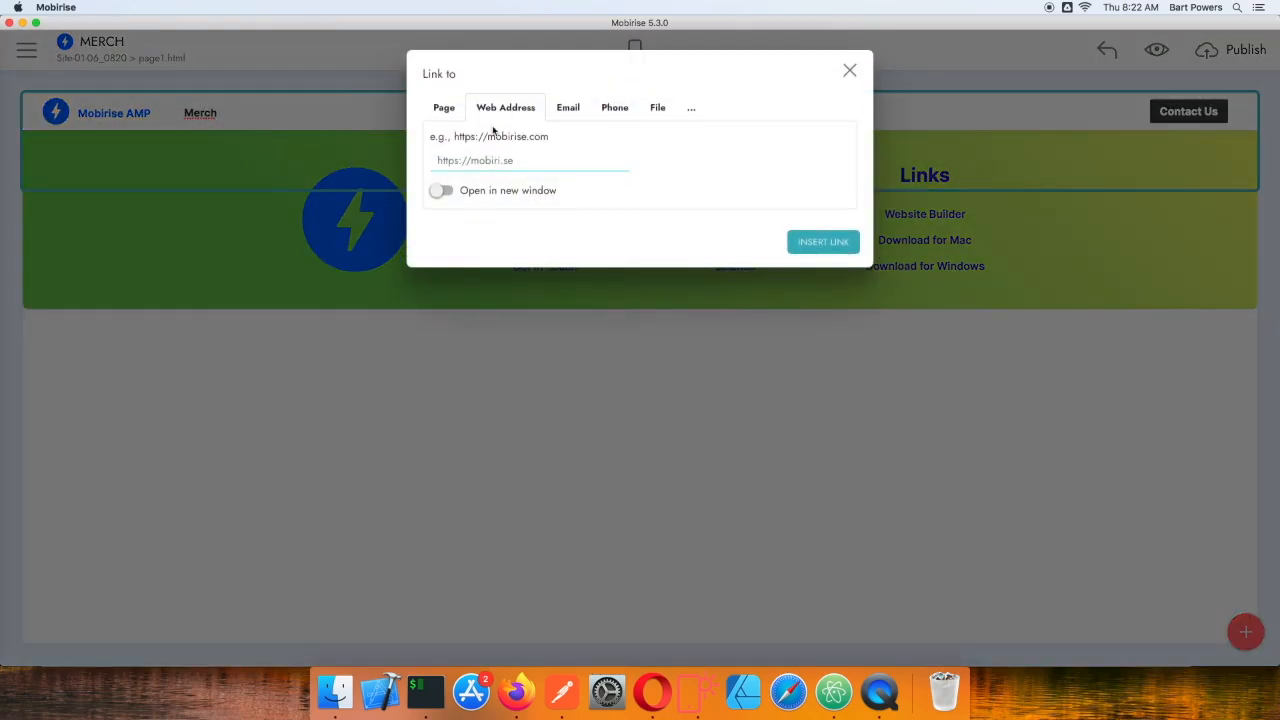
{"action": "left_click", "coordinate": [443, 107]}
{"action": "left_click", "coordinate": [620, 160]}
{"action": "left_click", "coordinate": [619, 212]}
{"action": "left_click", "coordinate": [840, 245]}
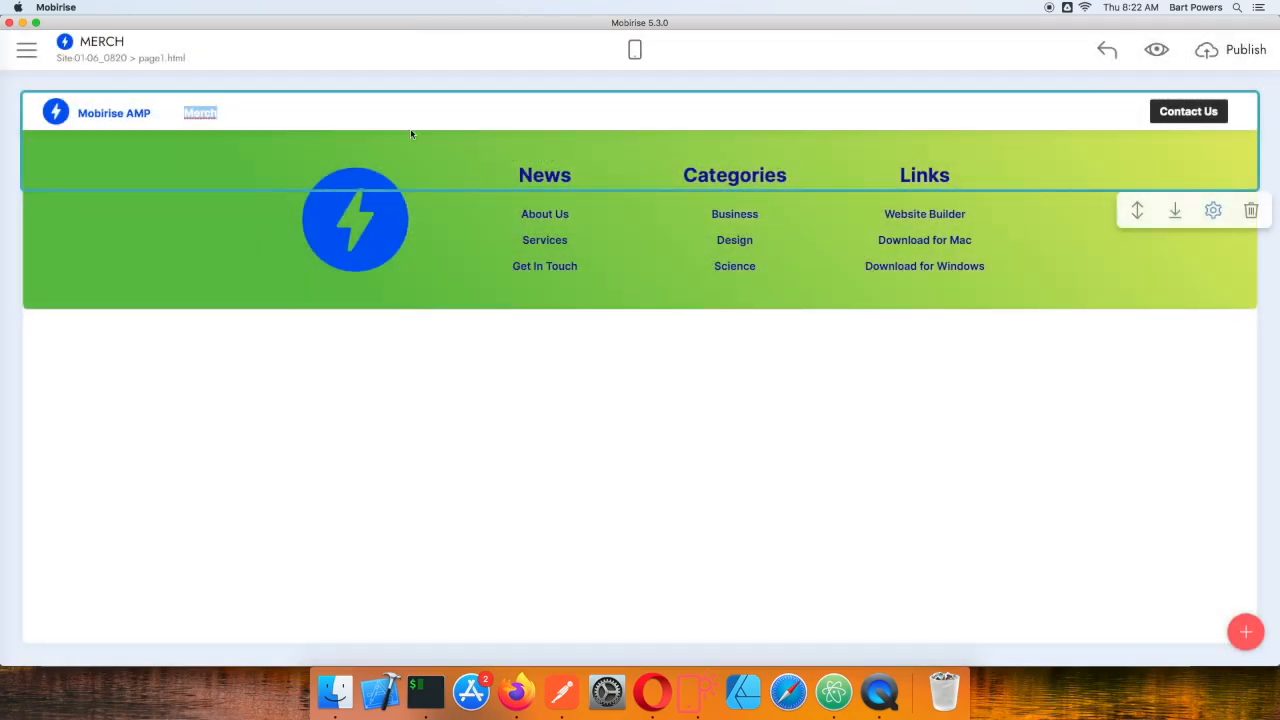
Open the Home page for editing.
{"action": "left_click", "coordinate": [27, 49]}
{"action": "left_click", "coordinate": [414, 94]}
{"action": "left_click", "coordinate": [34, 51]}
{"action": "left_click", "coordinate": [49, 95]}
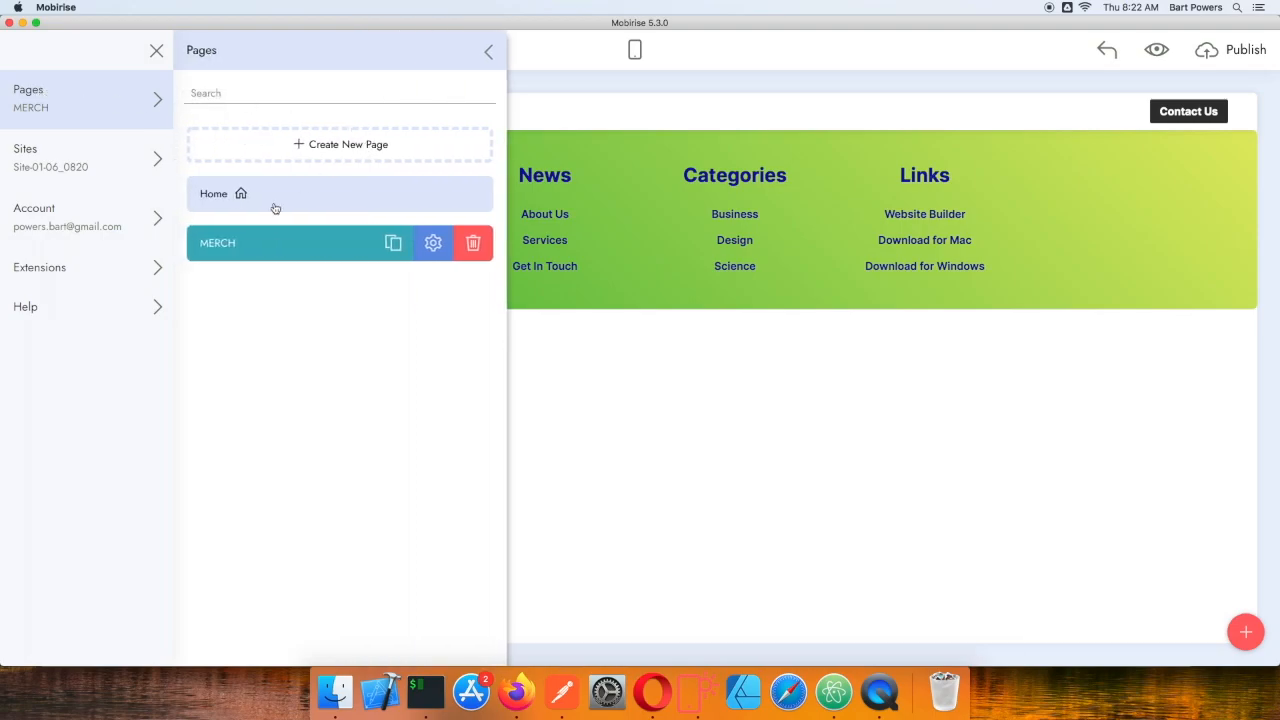
{"action": "left_click", "coordinate": [265, 194]}
{"action": "left_click", "coordinate": [646, 188]}
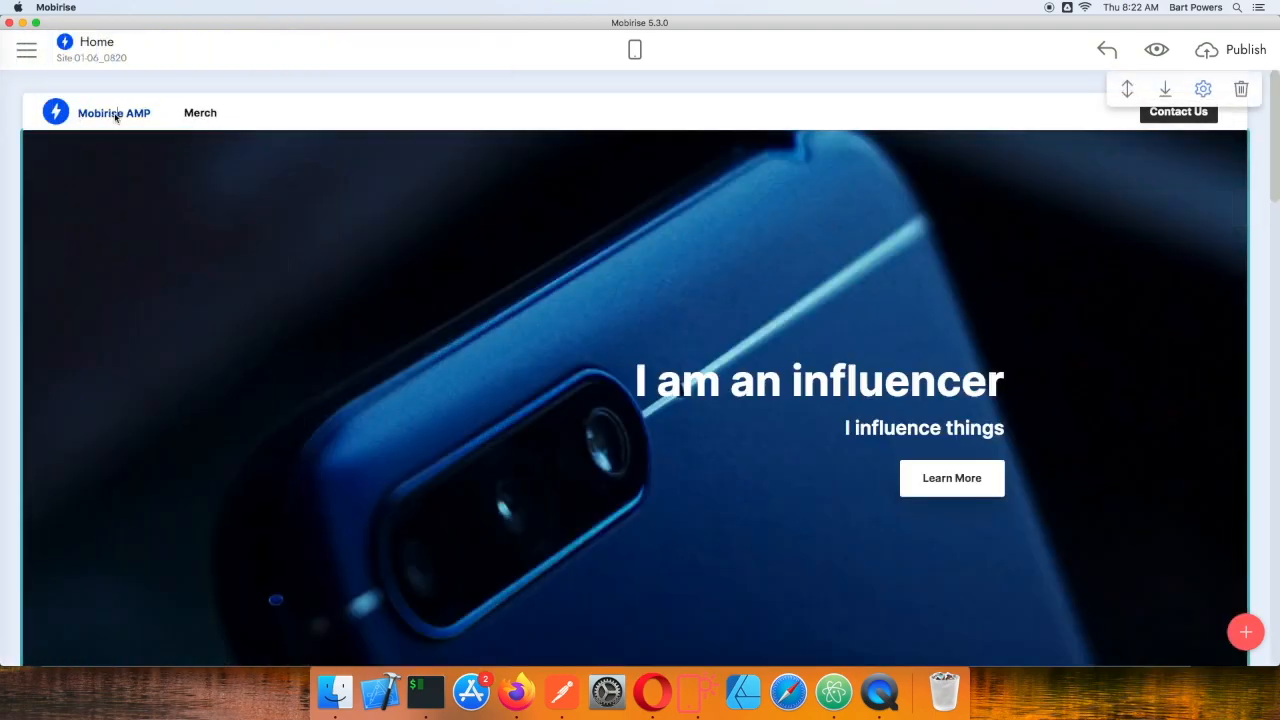
Replace the brand name in the navigation menu with "I am an influencer".
{"action": "left_click", "coordinate": [115, 117]}
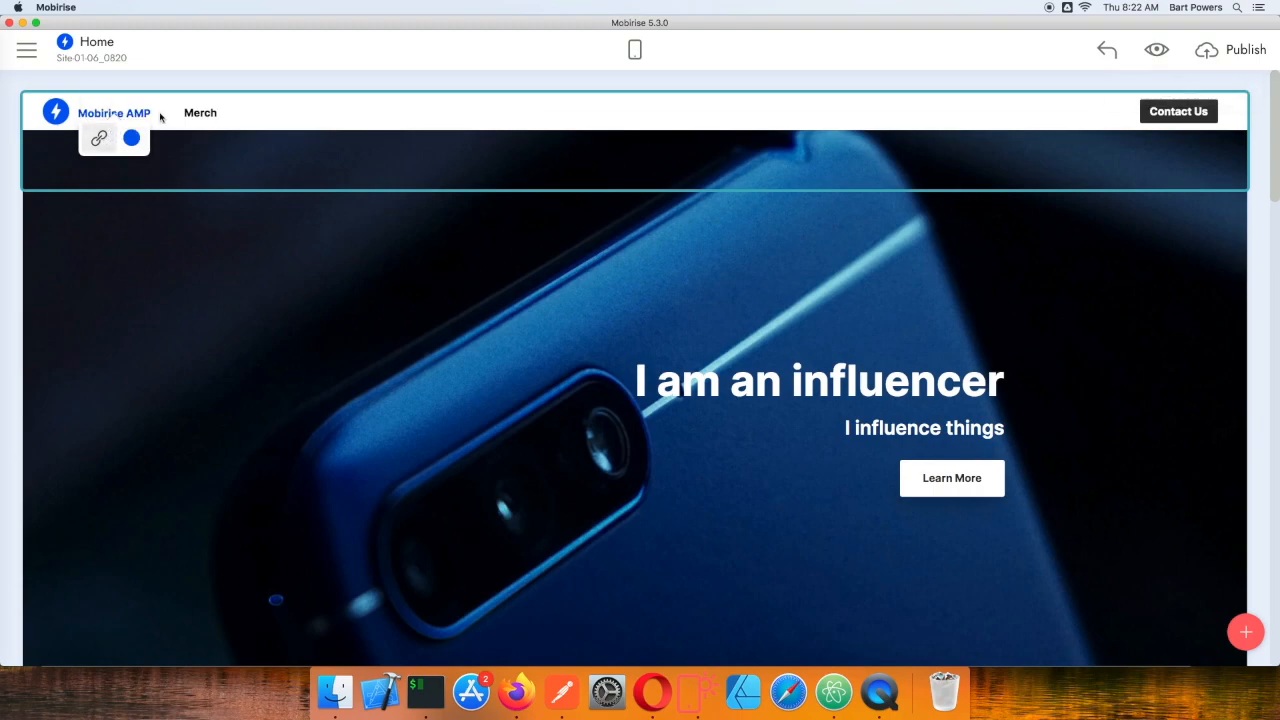
{"action": "left_click", "coordinate": [145, 117]}
{"action": "double_click", "coordinate": [111, 116]}
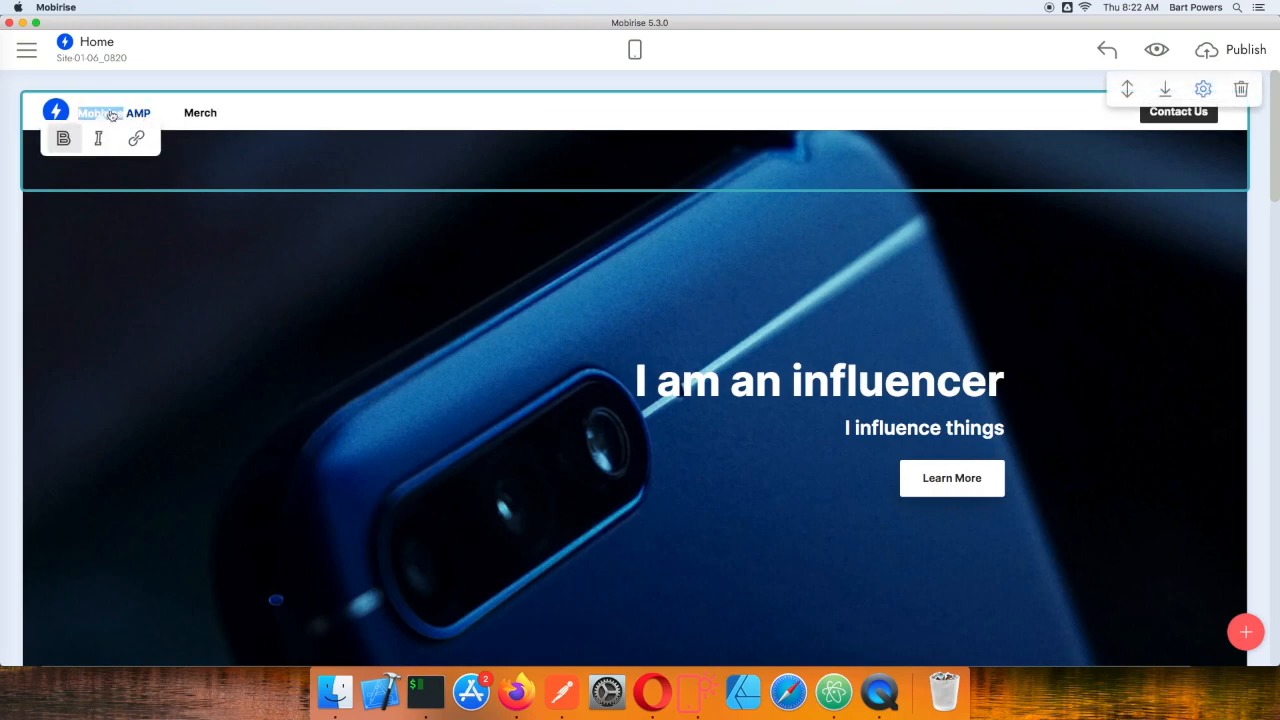
{"action": "key", "text": "BackSpace"}
{"action": "key", "text": "Delete"}
{"action": "key", "text": "Delete"}
{"action": "key", "text": "Delete"}
{"action": "key", "text": "Delete"}
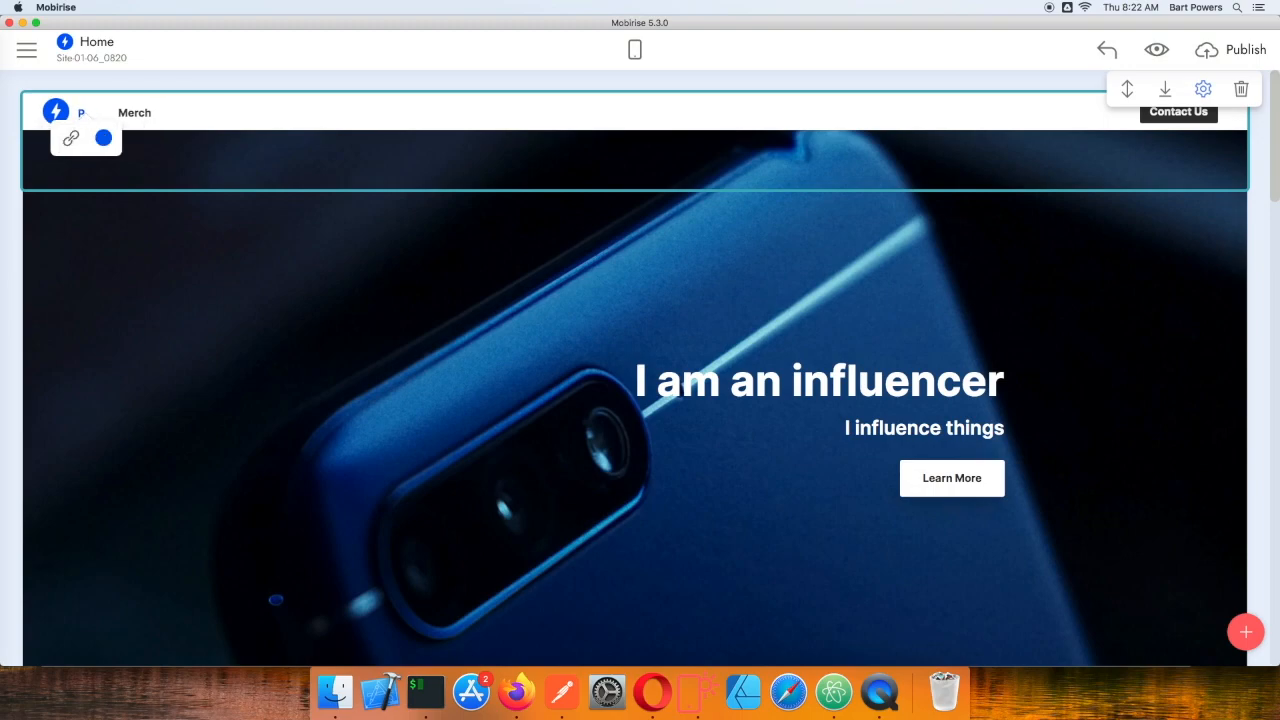
{"action": "type", "text": "I am an "}
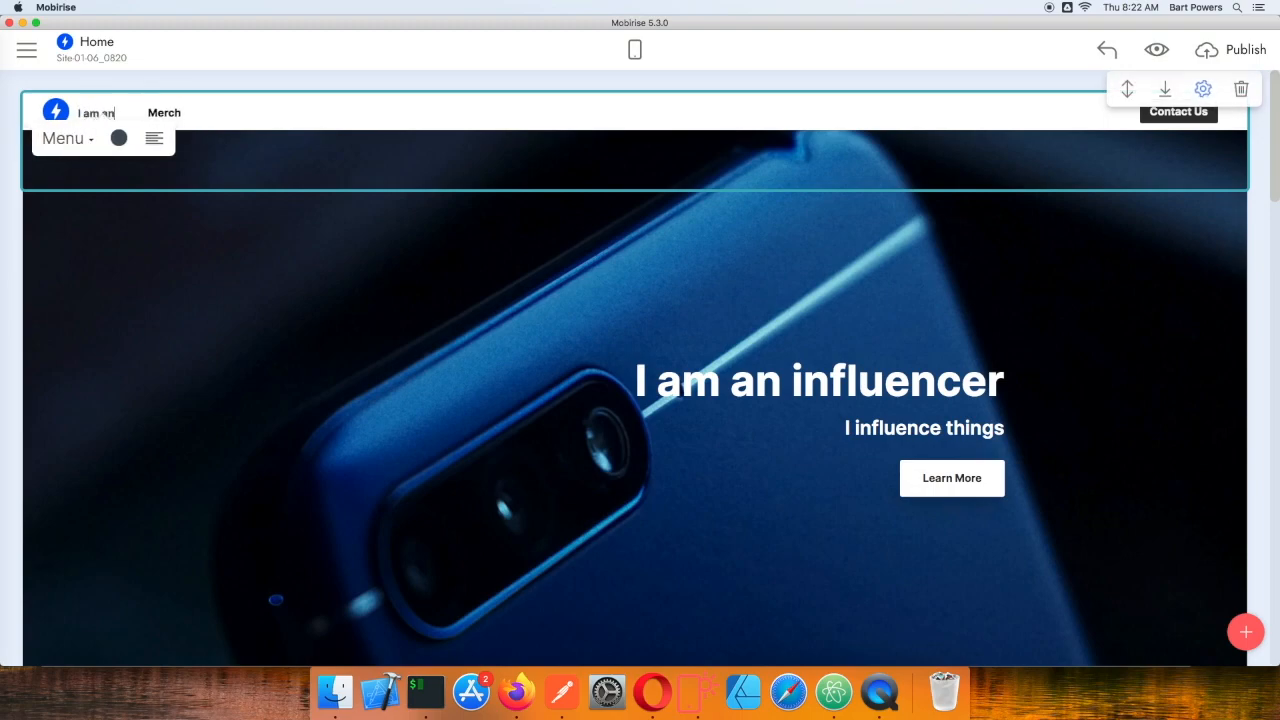
{"action": "type", "text": "influencer"}
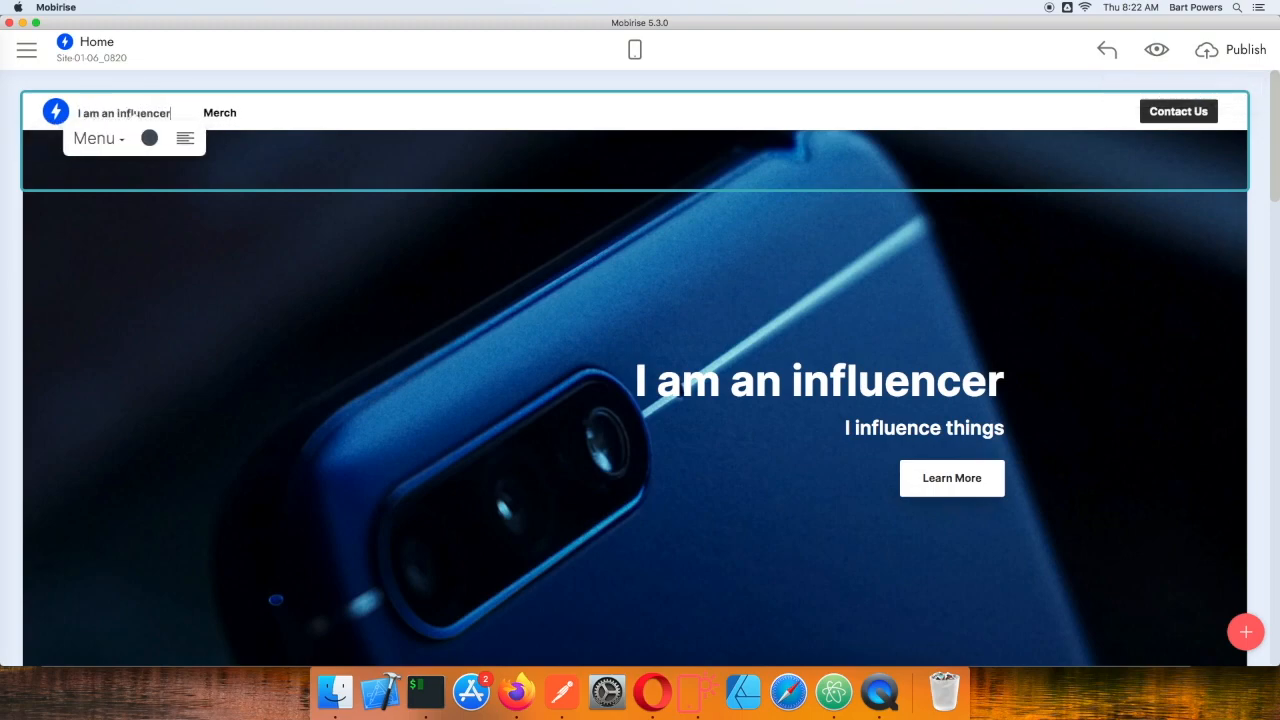
Replace the navigation menu logo with the black logo image from the "I'm an Influencer-logos-1 2" folder in Downloads.
{"action": "left_click", "coordinate": [53, 112]}
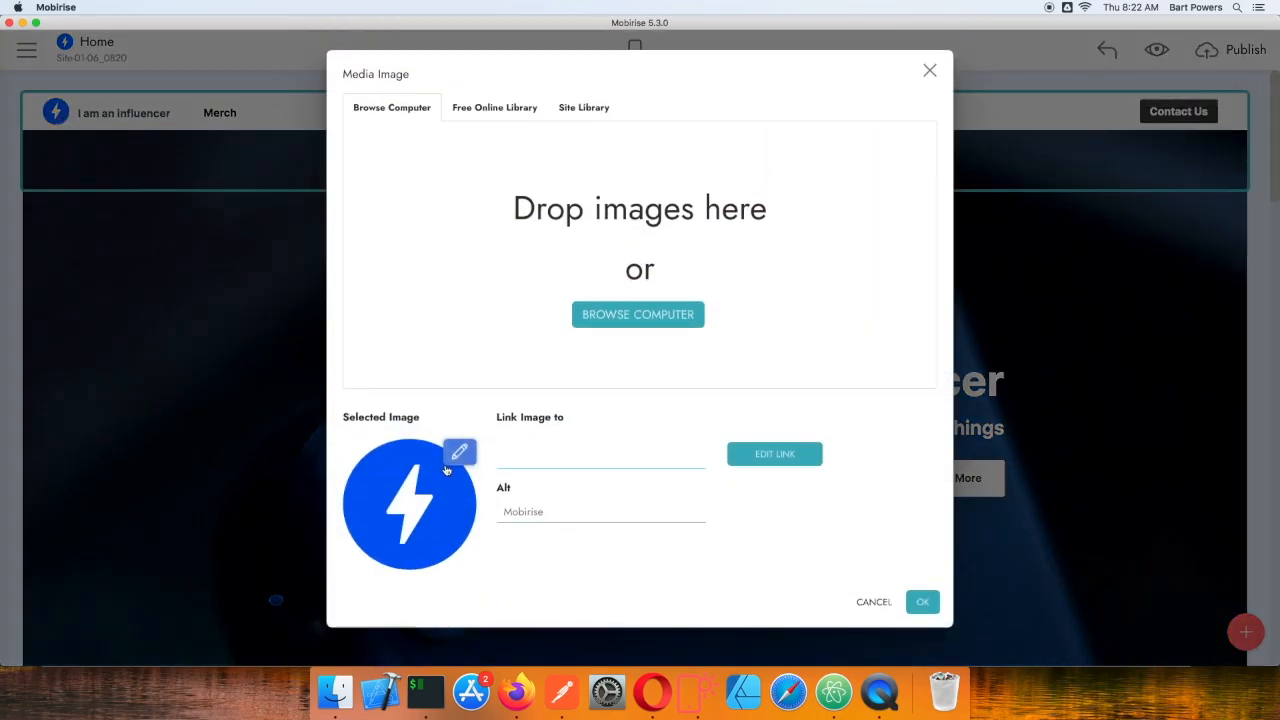
{"action": "left_click", "coordinate": [460, 455]}
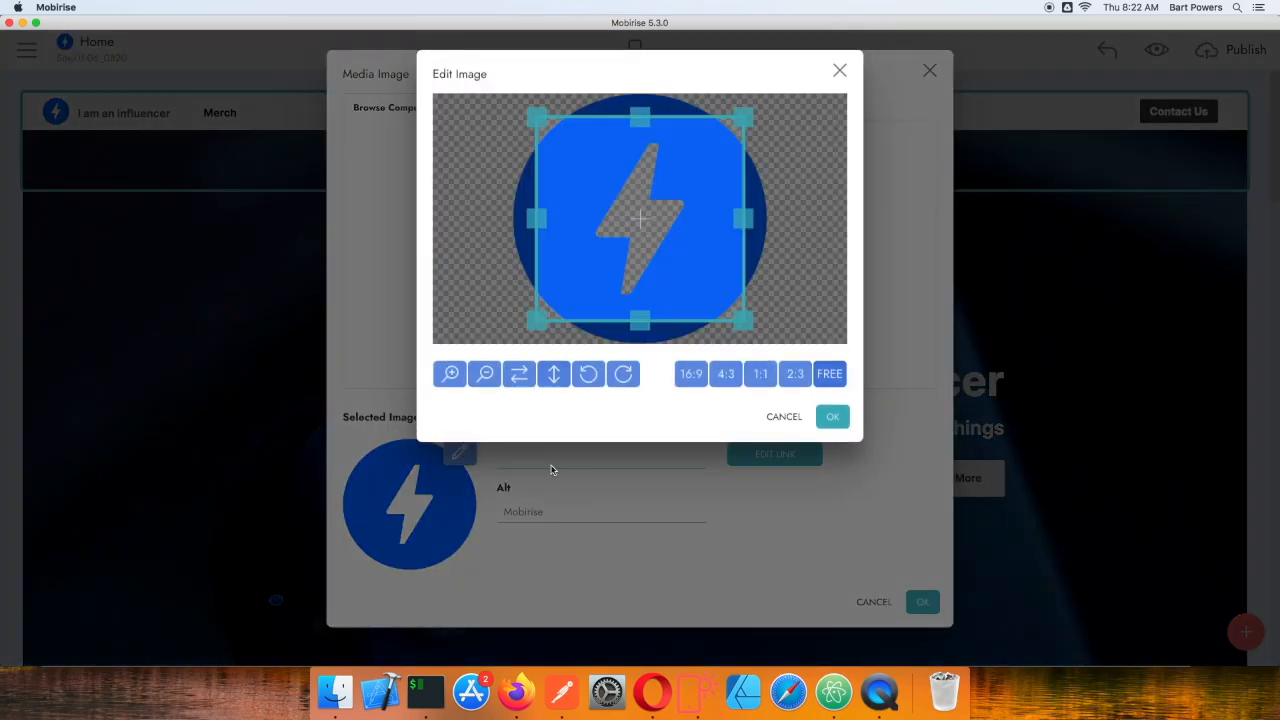
{"action": "left_click", "coordinate": [779, 416]}
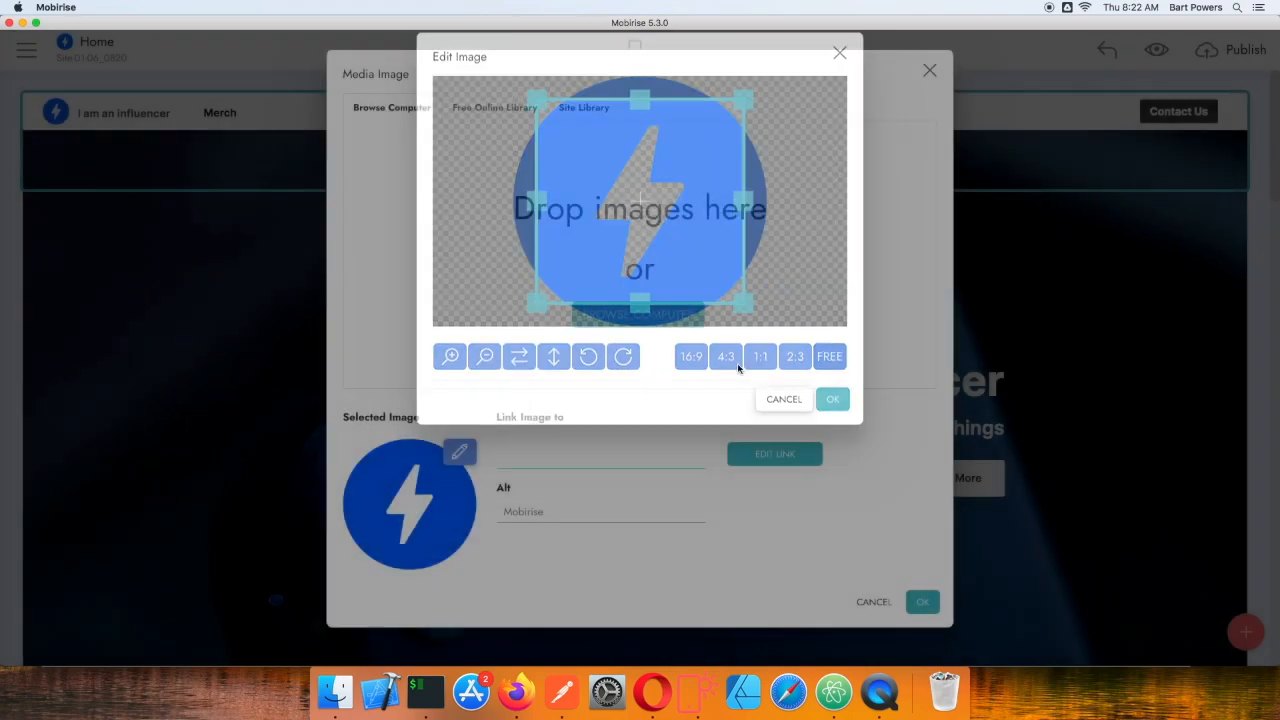
{"action": "left_click", "coordinate": [615, 223]}
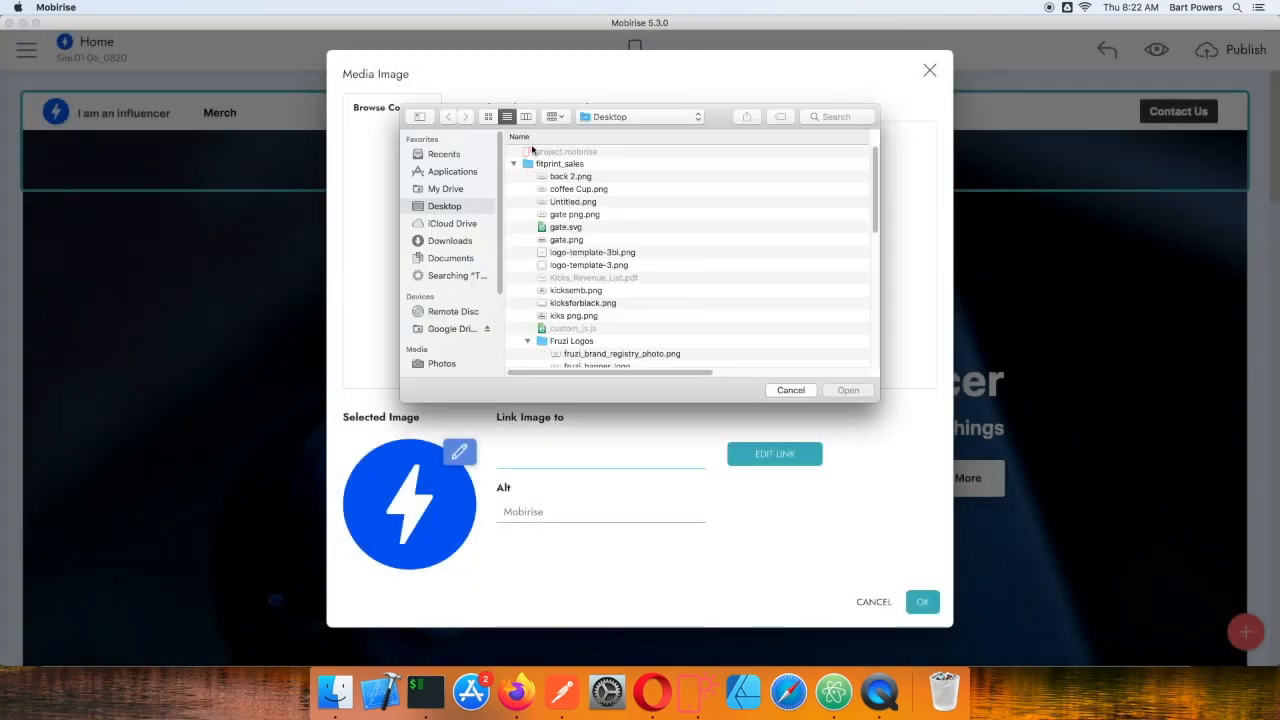
{"action": "left_click", "coordinate": [450, 241]}
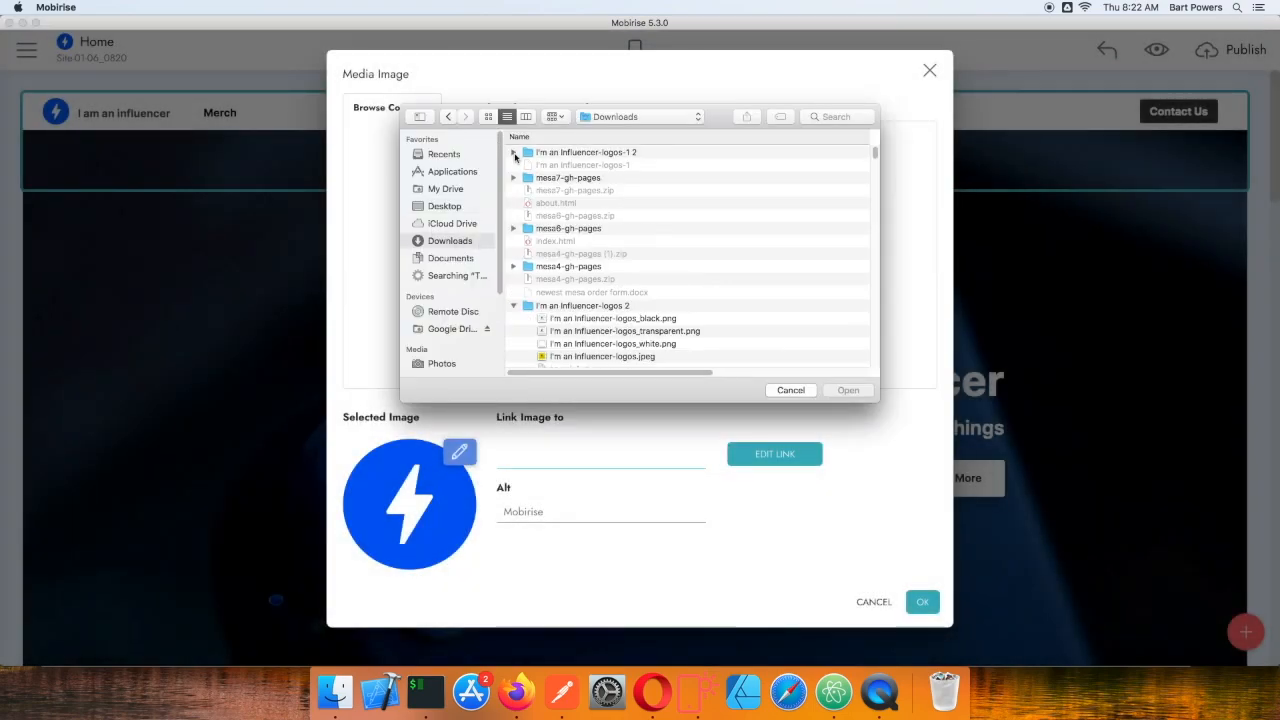
{"action": "left_click", "coordinate": [514, 153]}
{"action": "double_click", "coordinate": [581, 166]}
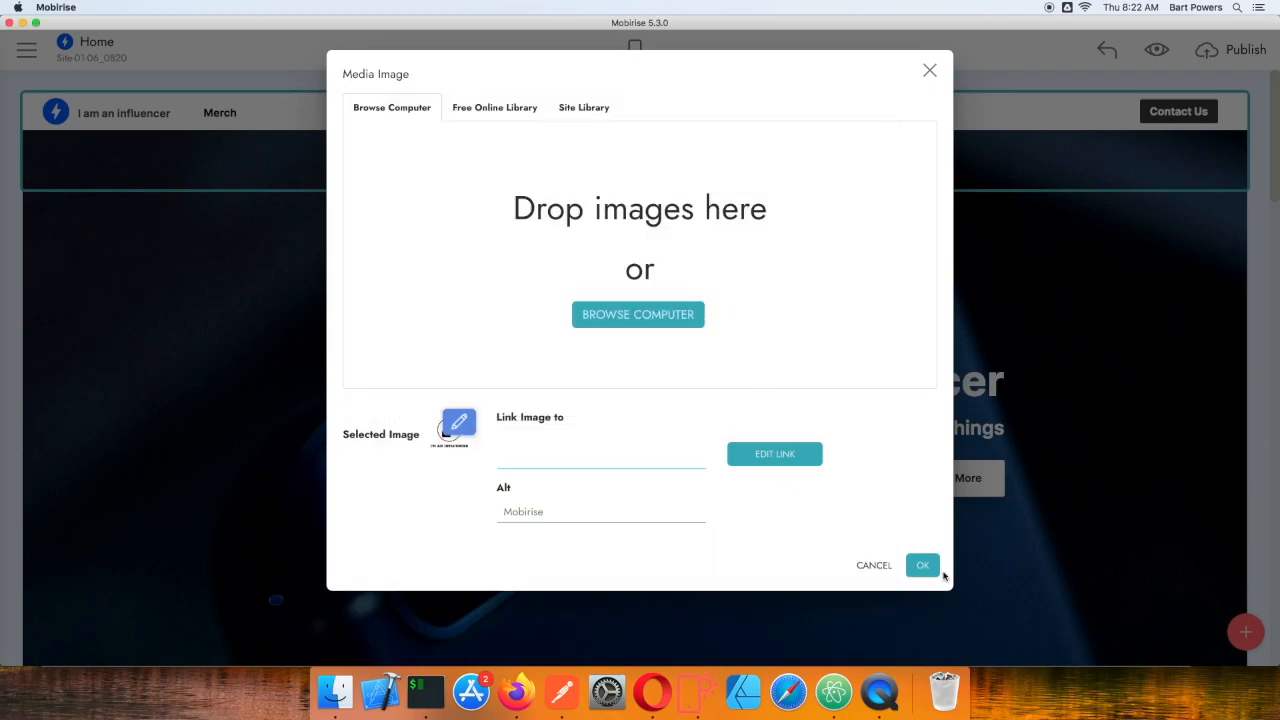
{"action": "left_click", "coordinate": [936, 568]}
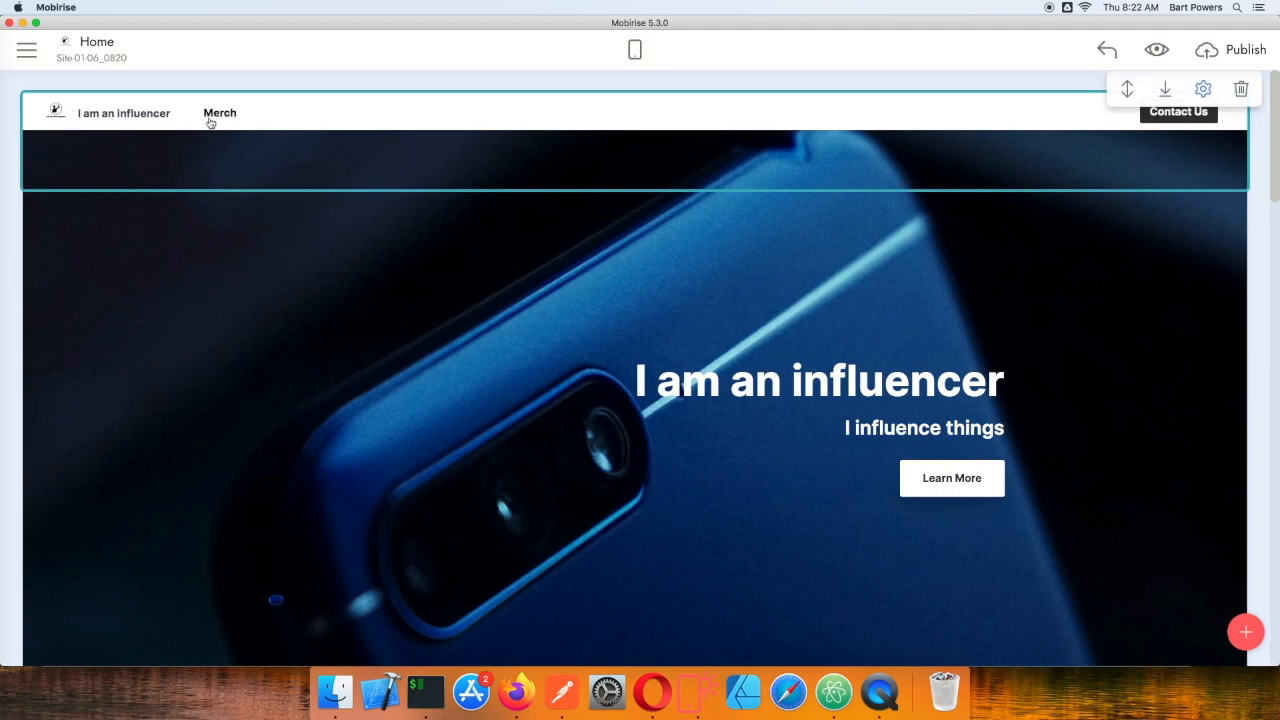
Open the site's MERCH page for editing.
{"action": "left_click", "coordinate": [26, 50]}
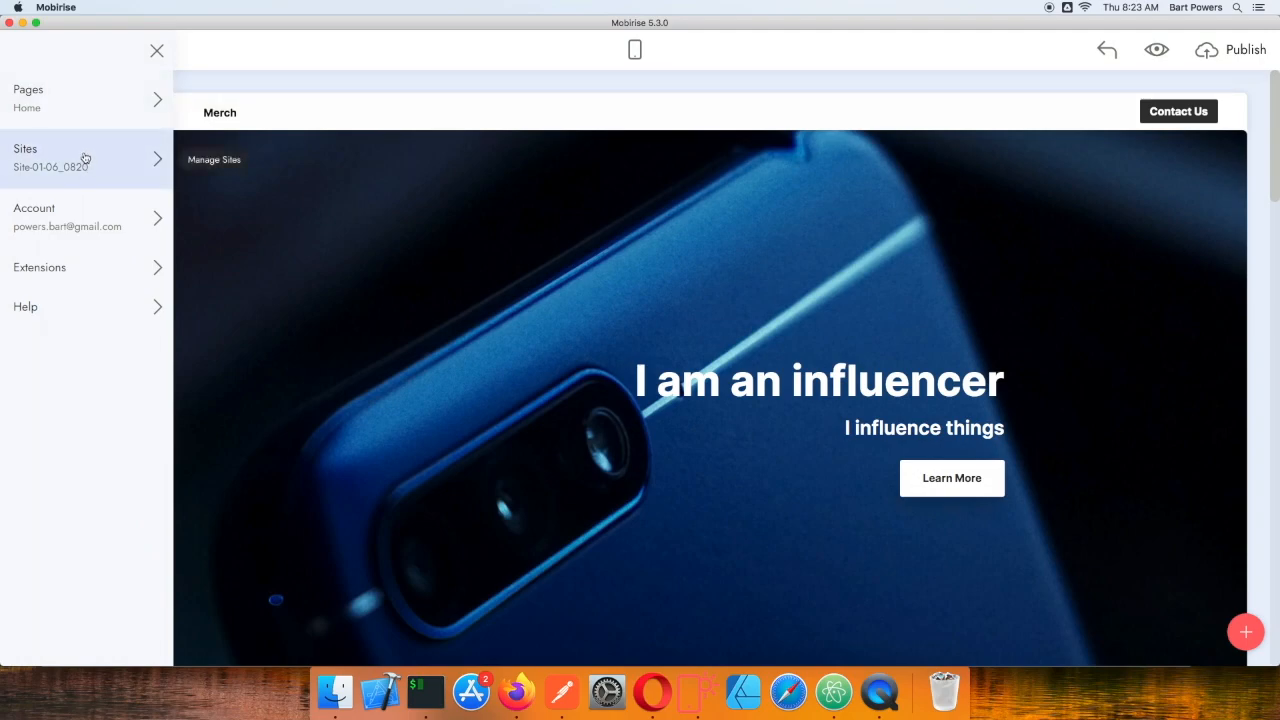
{"action": "left_click", "coordinate": [119, 117]}
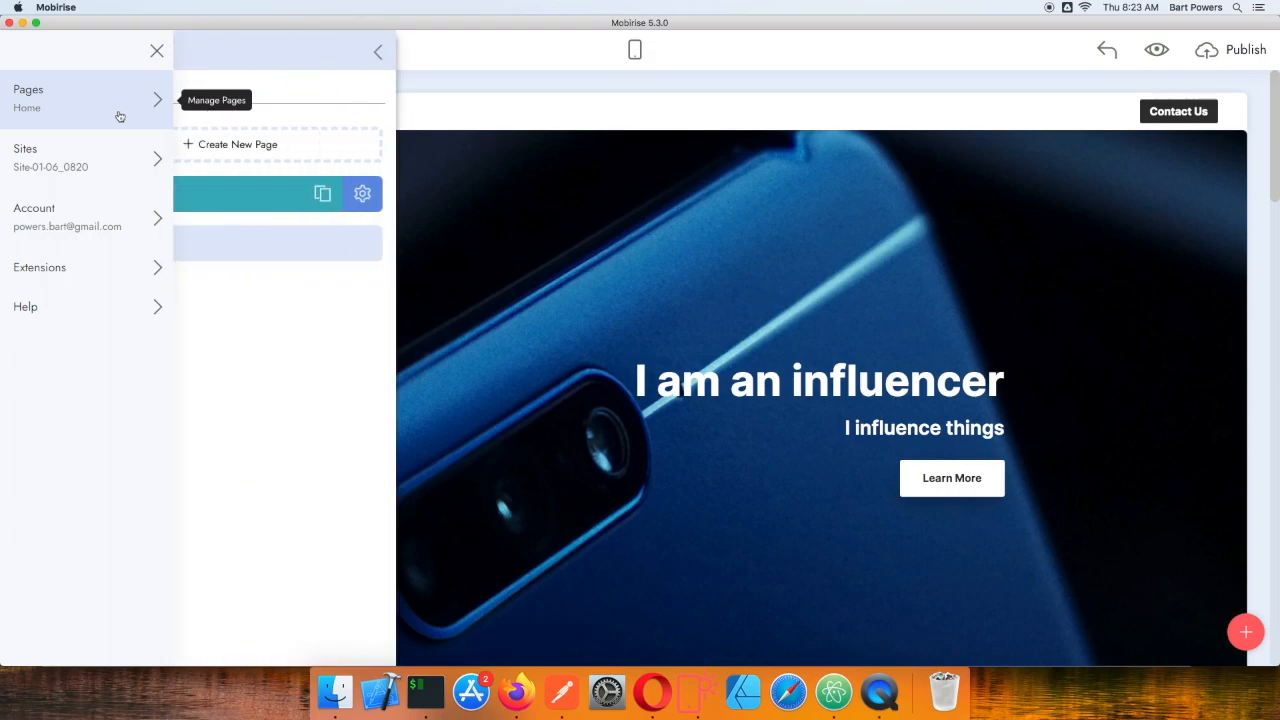
{"action": "left_click", "coordinate": [320, 243]}
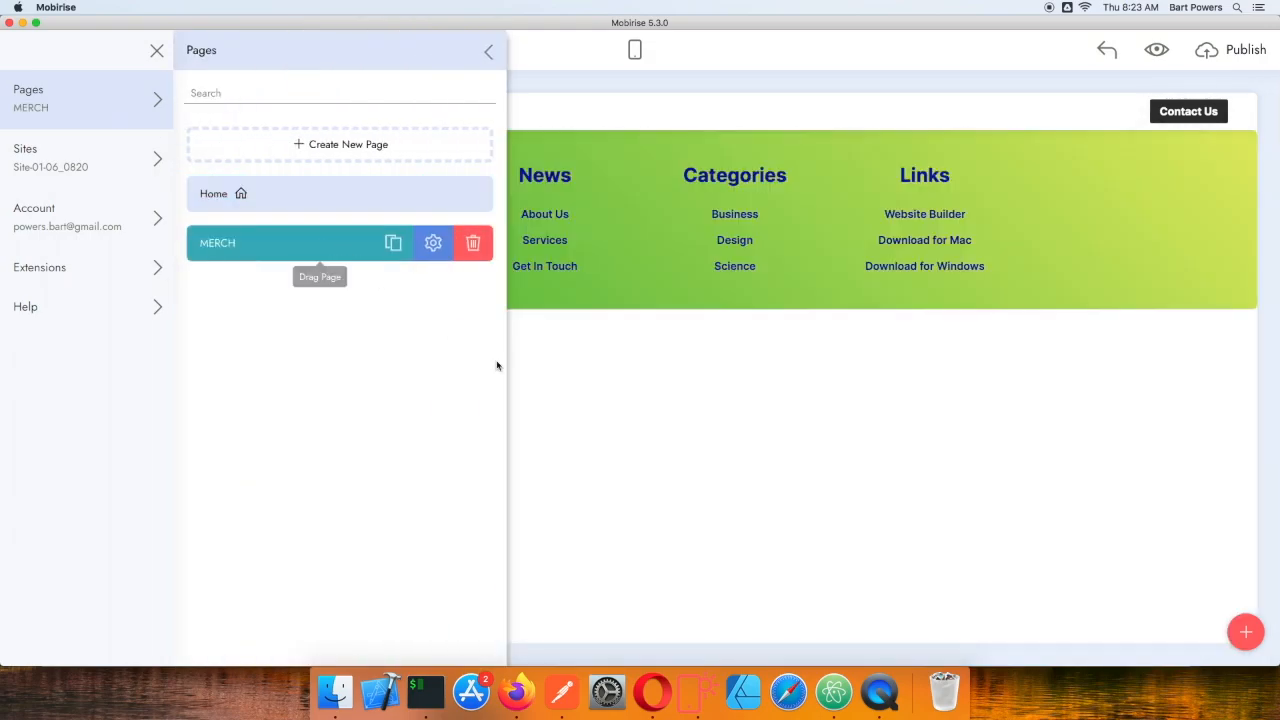
{"action": "left_click", "coordinate": [747, 425]}
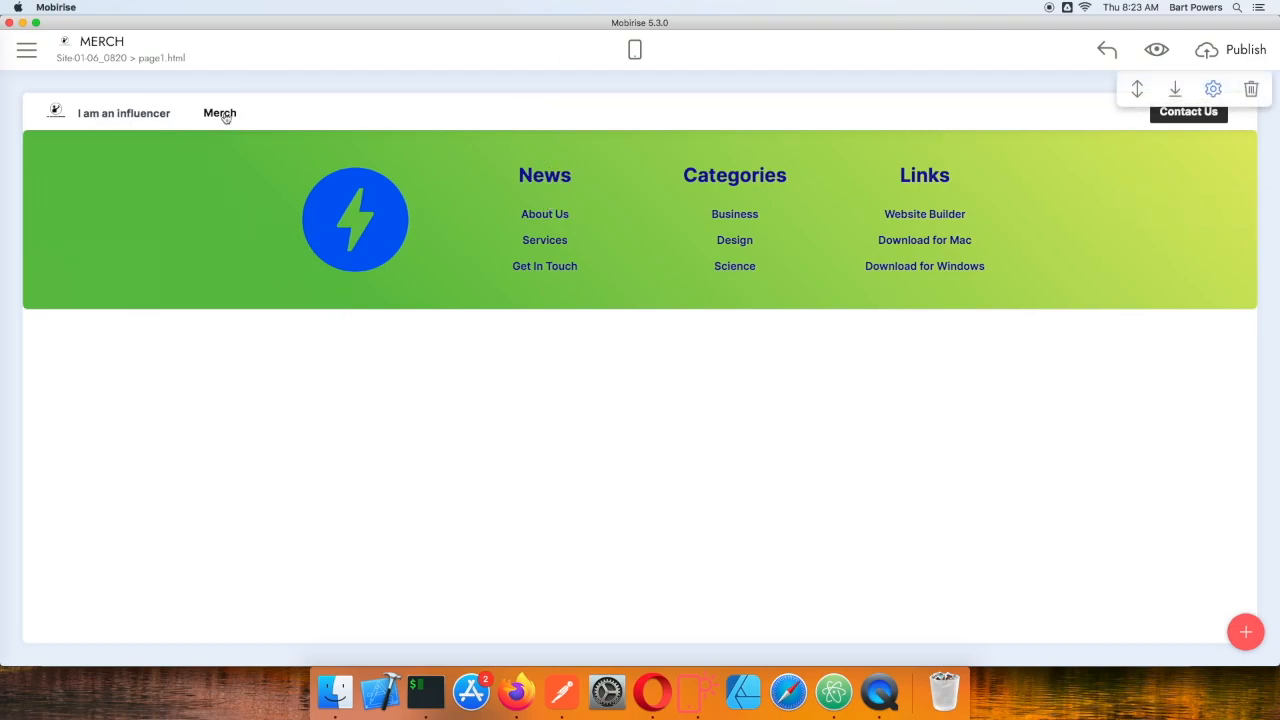
Publish the site to GitHub Pages in the folder "imaninfluencer1234" and open the live site's link.
{"action": "left_click", "coordinate": [1234, 50]}
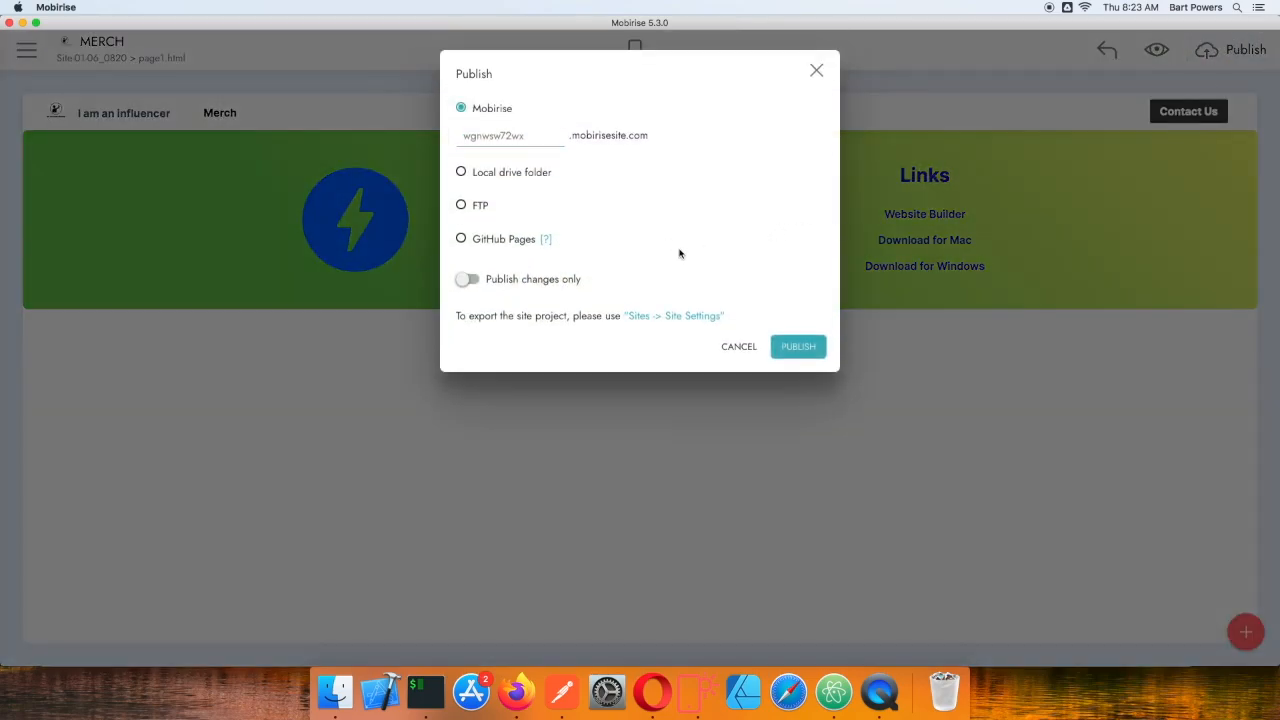
{"action": "left_click", "coordinate": [503, 239]}
{"action": "double_click", "coordinate": [668, 236]}
{"action": "key", "text": "BackSpace"}
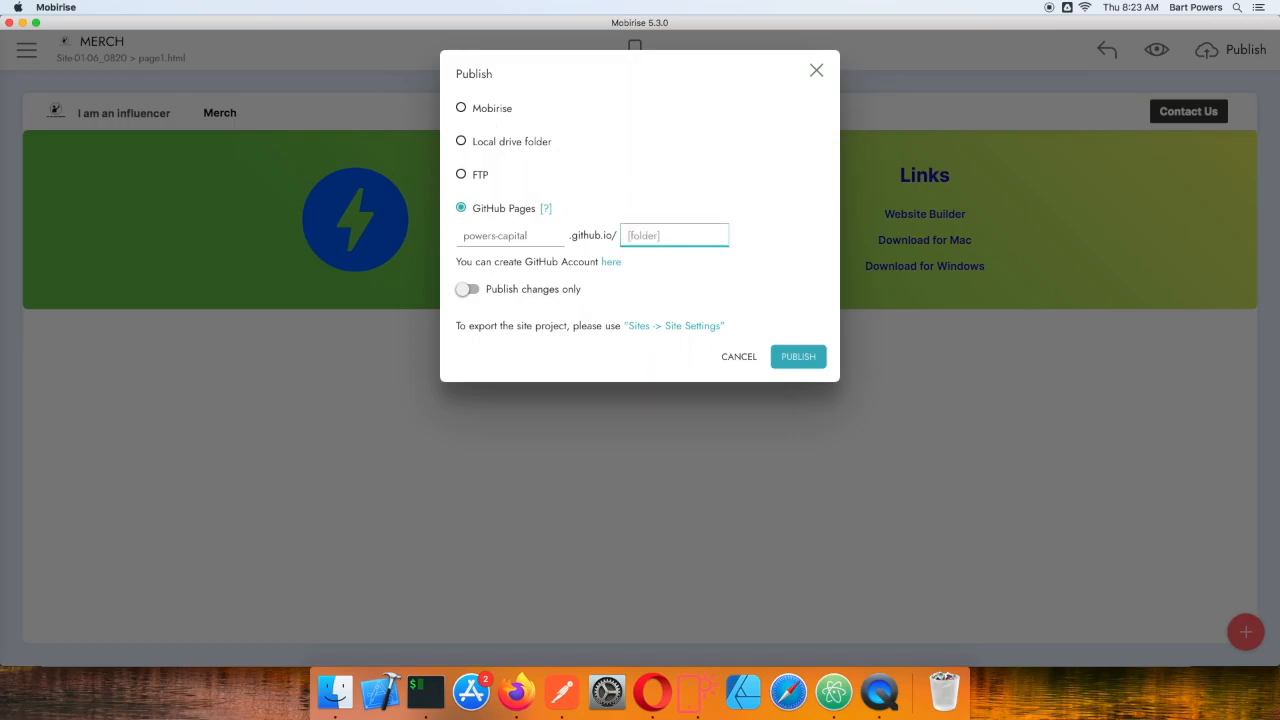
{"action": "type", "text": "imaninfluencer1234"}
{"action": "left_click", "coordinate": [798, 357]}
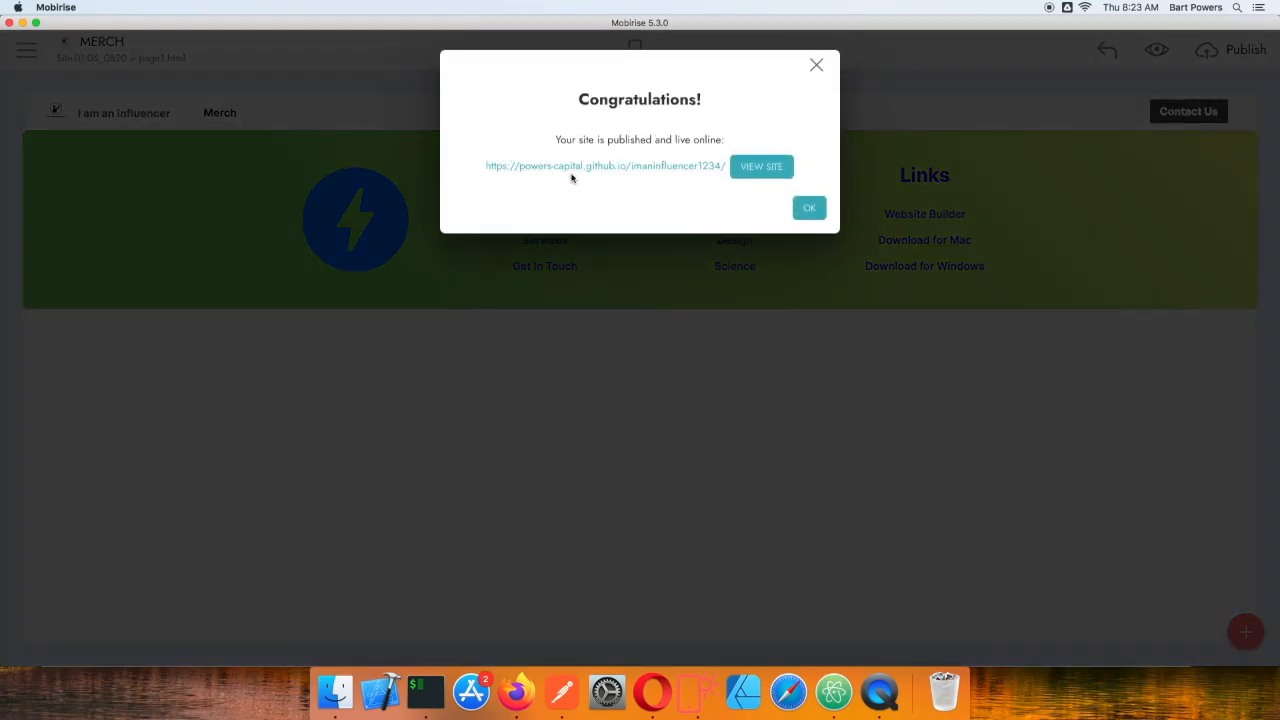
{"action": "left_click", "coordinate": [676, 168]}
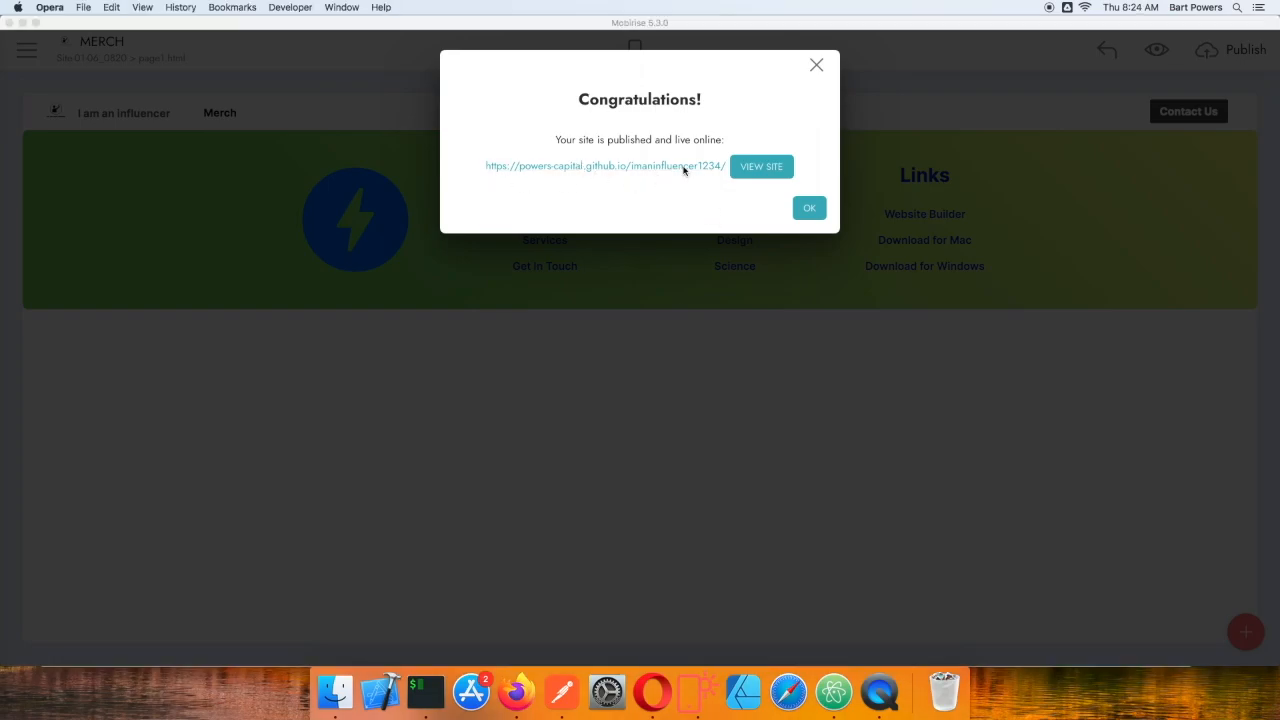
Switch to Firefox and open github.com in a new tab.
{"action": "left_click", "coordinate": [516, 692]}
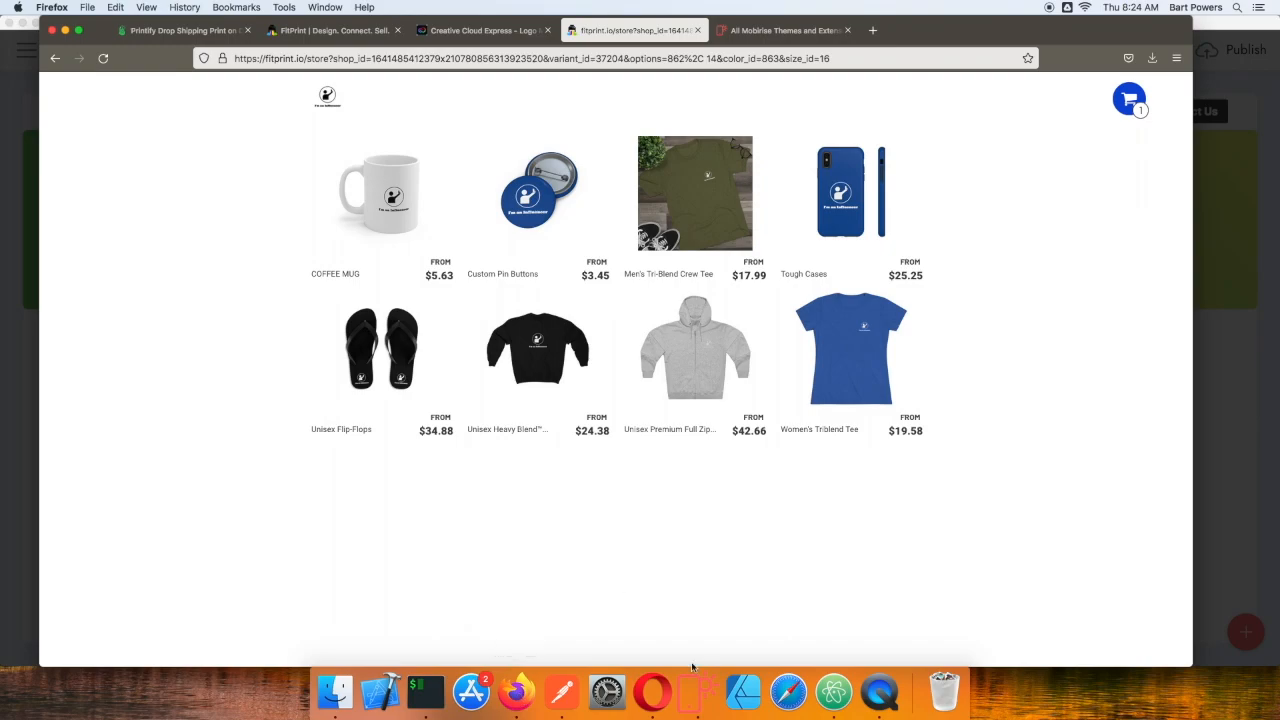
{"action": "left_click", "coordinate": [872, 30]}
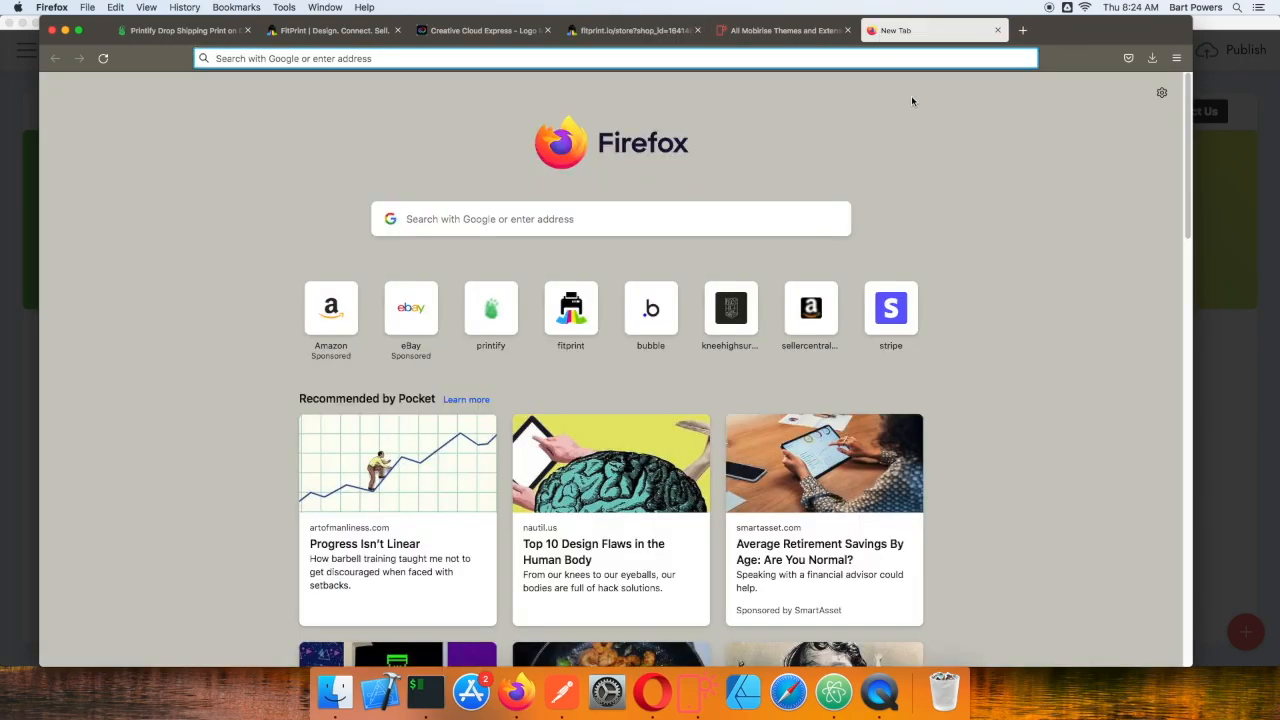
{"action": "left_click", "coordinate": [911, 60]}
{"action": "type", "text": "github.com/"}
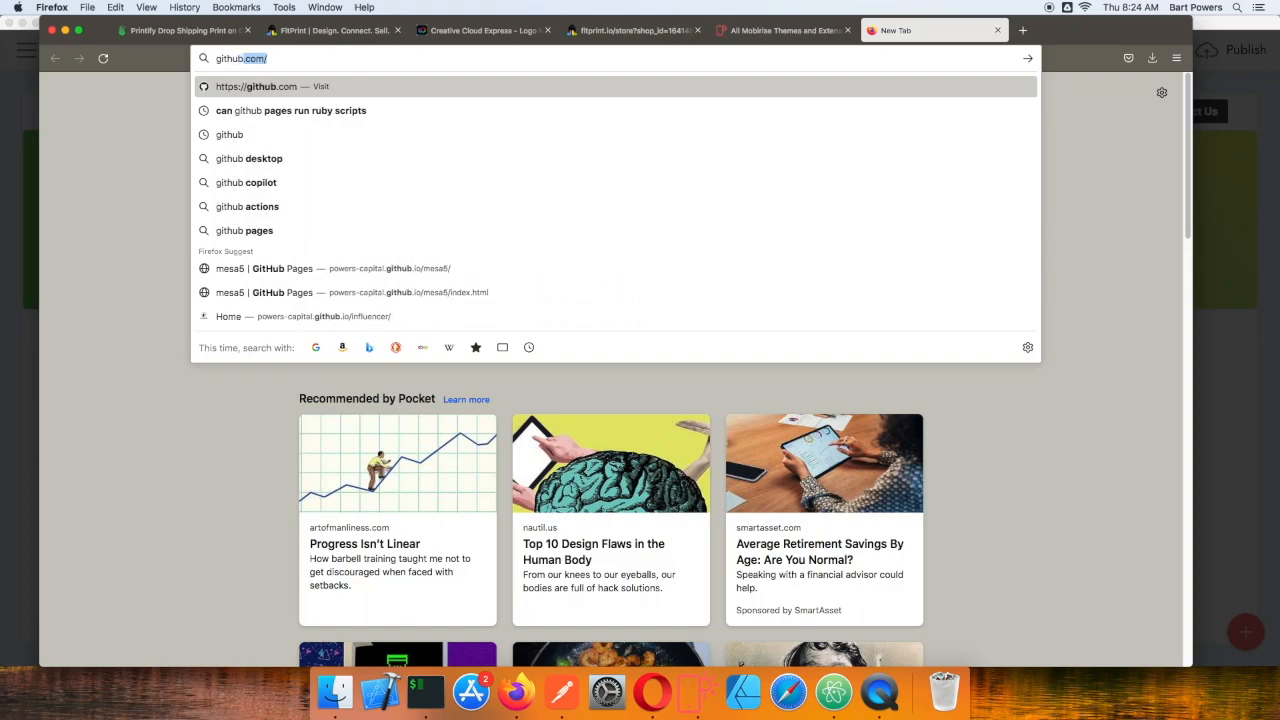
{"action": "key", "text": "Return"}
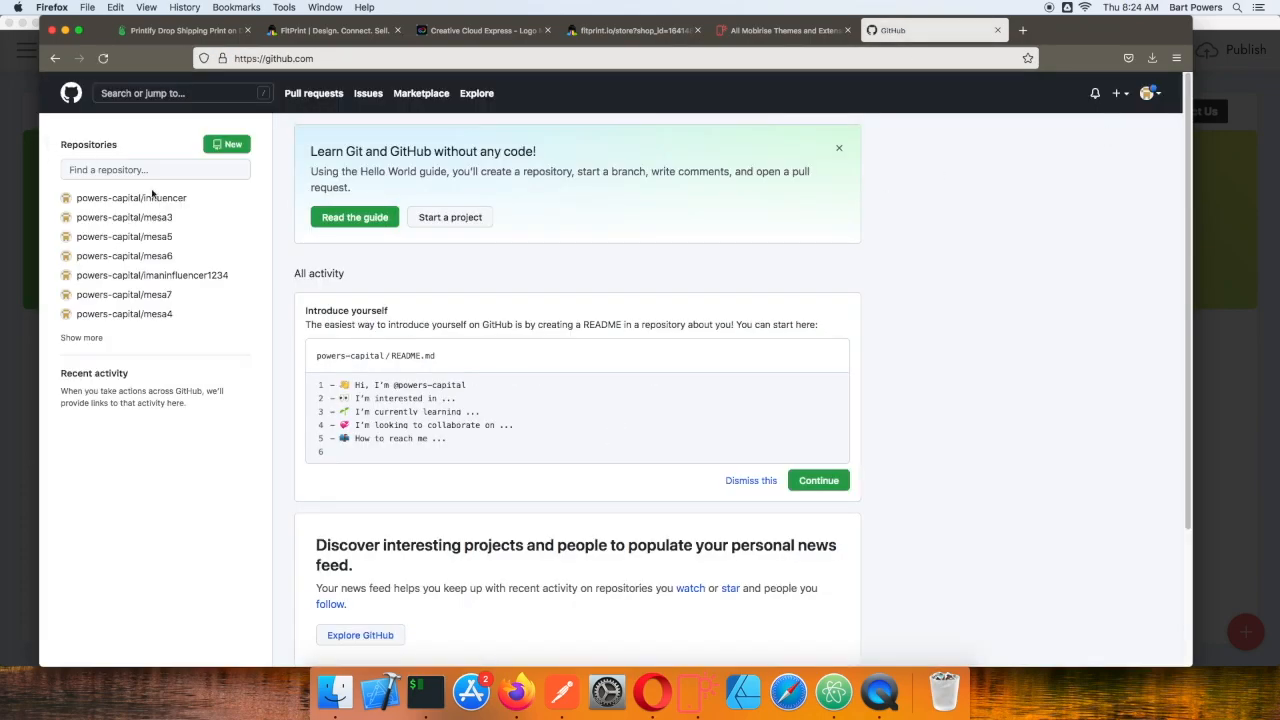
Open page1.html from the gh-pages branch of the imaninfluencer1234 repository.
{"action": "left_click", "coordinate": [195, 276]}
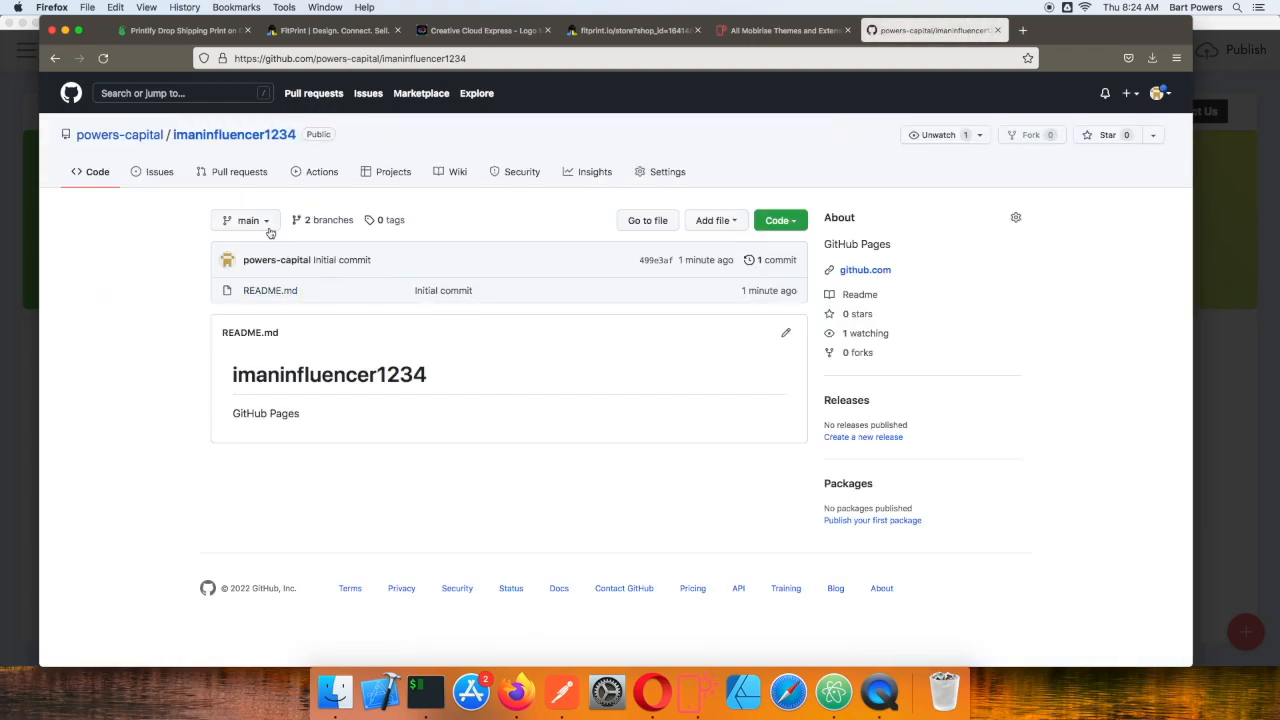
{"action": "left_click", "coordinate": [248, 220]}
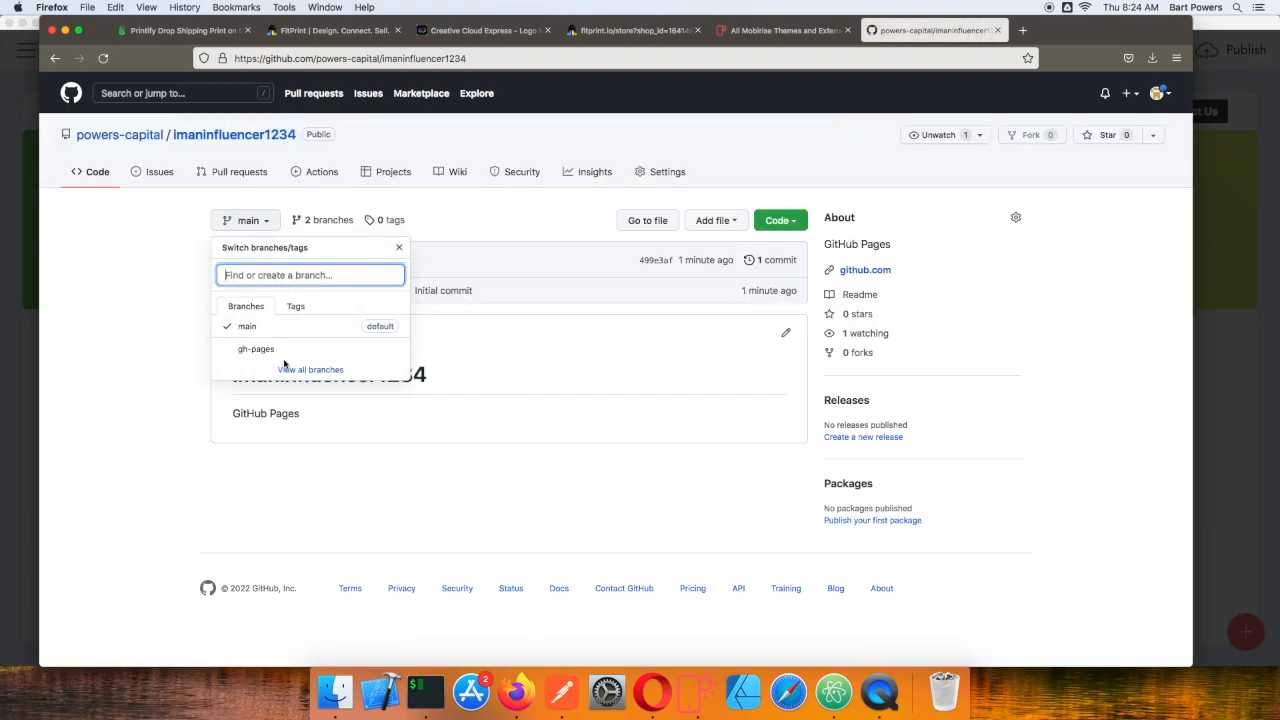
{"action": "left_click", "coordinate": [274, 351]}
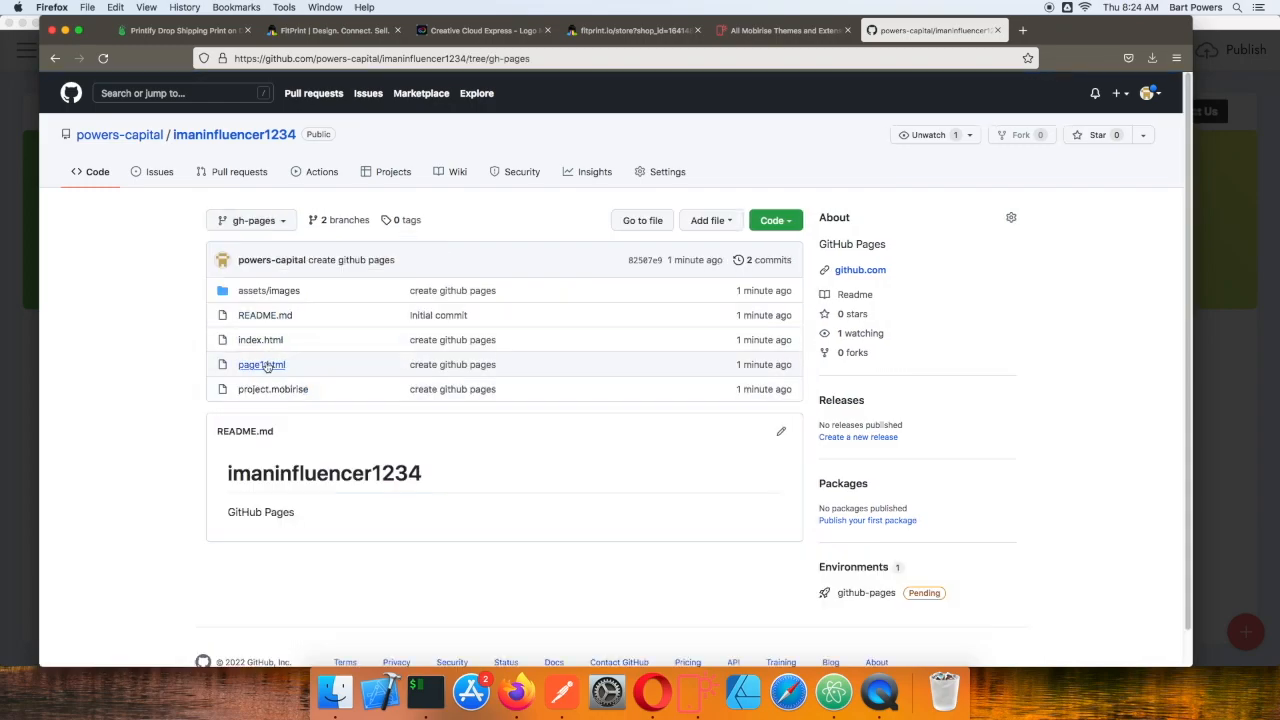
{"action": "left_click", "coordinate": [278, 365]}
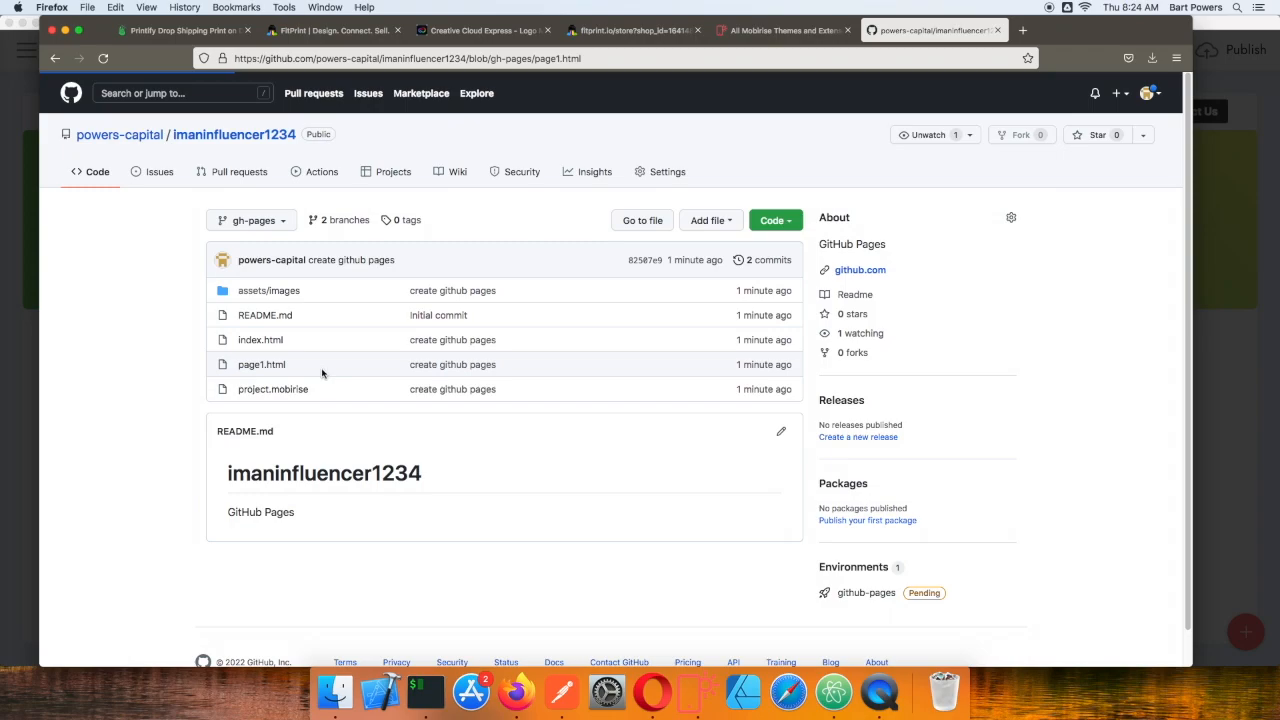
Examine the page1.html source code around the navigation menu and the opening tag of the footer section.
{"action": "scroll", "coordinate": [520, 390], "scroll_direction": "down", "scroll_amount": 8}
{"action": "scroll", "coordinate": [533, 397], "scroll_direction": "down", "scroll_amount": 6}
{"action": "scroll", "coordinate": [427, 414], "scroll_direction": "down", "scroll_amount": 3}
{"action": "scroll", "coordinate": [381, 375], "scroll_direction": "down", "scroll_amount": 7}
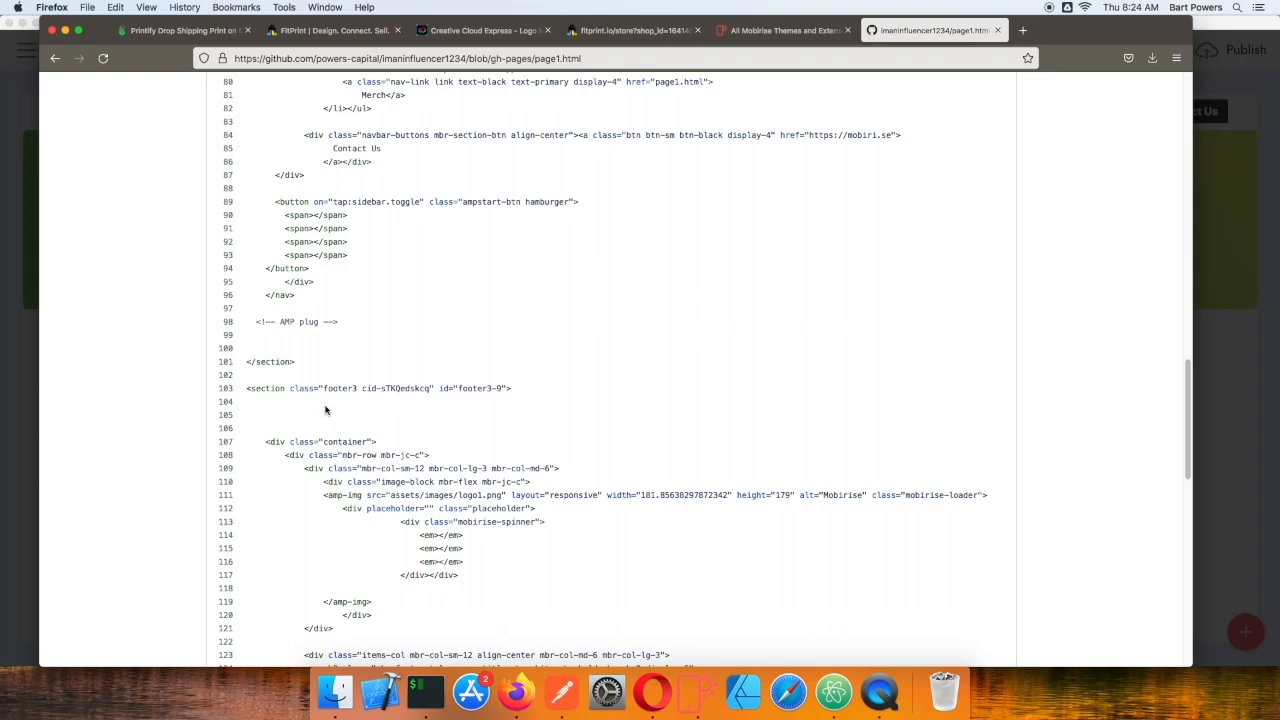
{"action": "left_click_drag", "start_coordinate": [305, 390], "coordinate": [417, 402]}
{"action": "scroll", "coordinate": [408, 375], "scroll_direction": "up", "scroll_amount": 3}
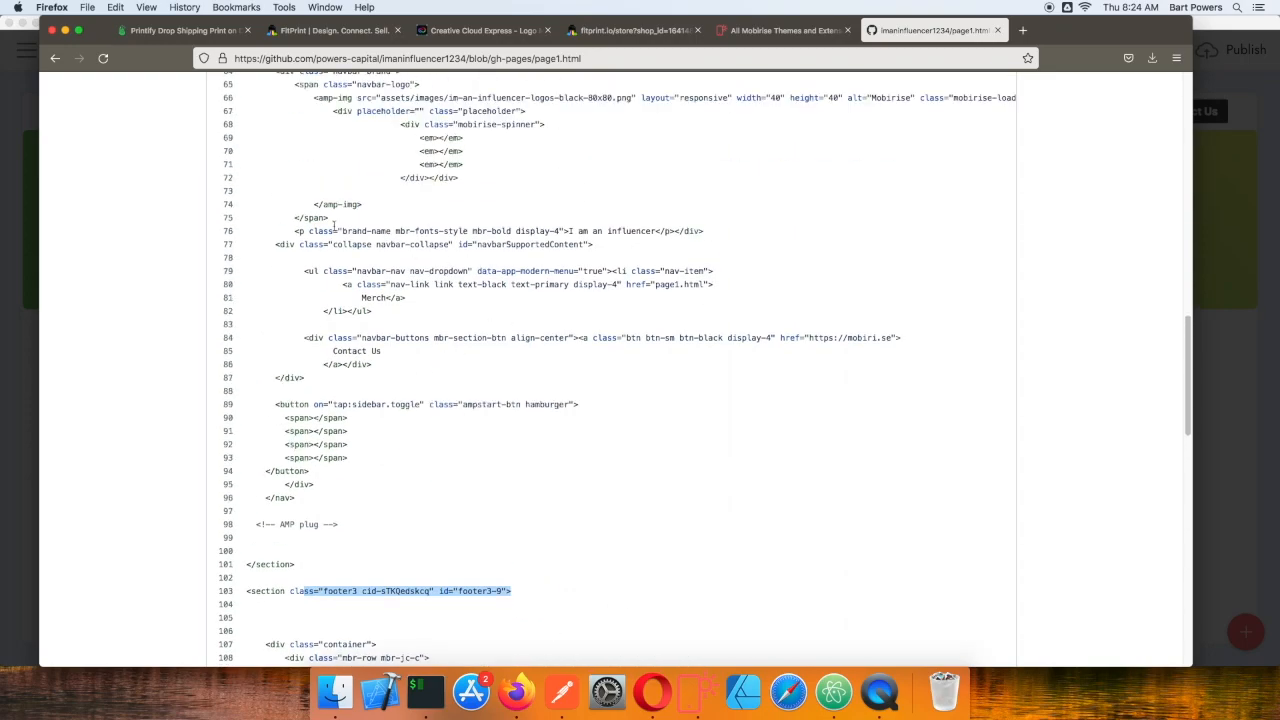
{"action": "left_click", "coordinate": [16, 214]}
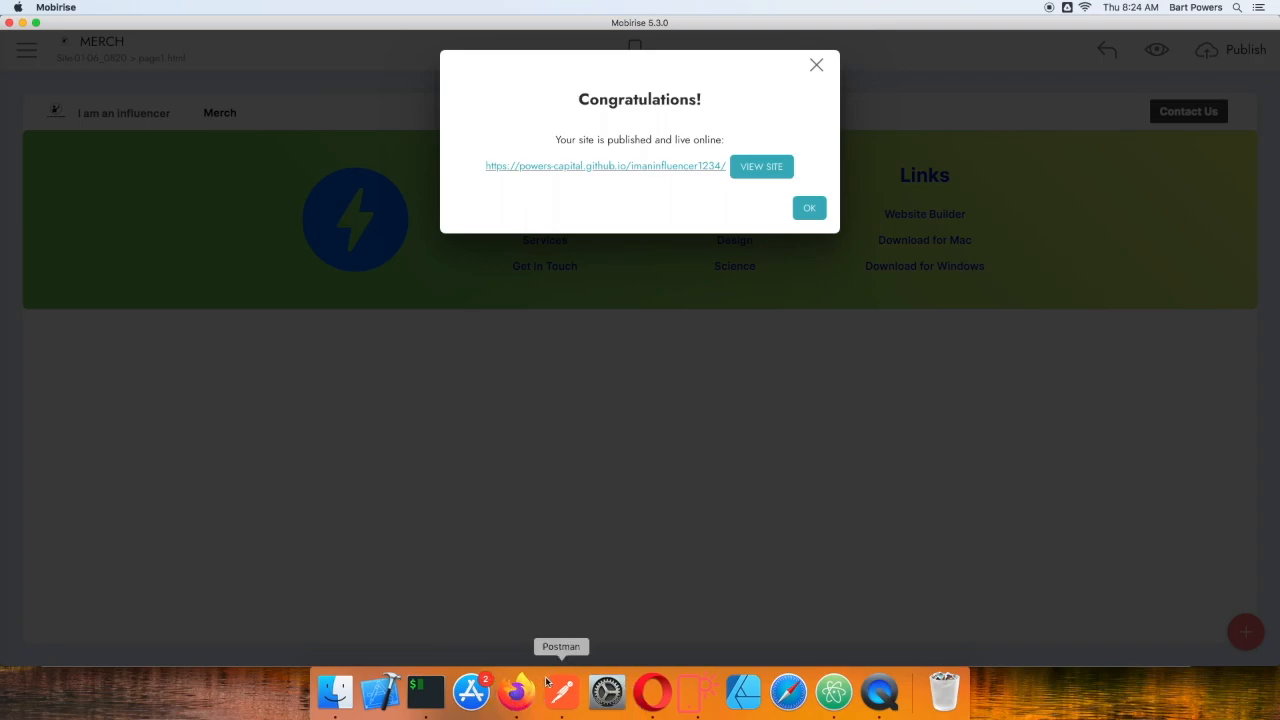
{"action": "left_click", "coordinate": [520, 700]}
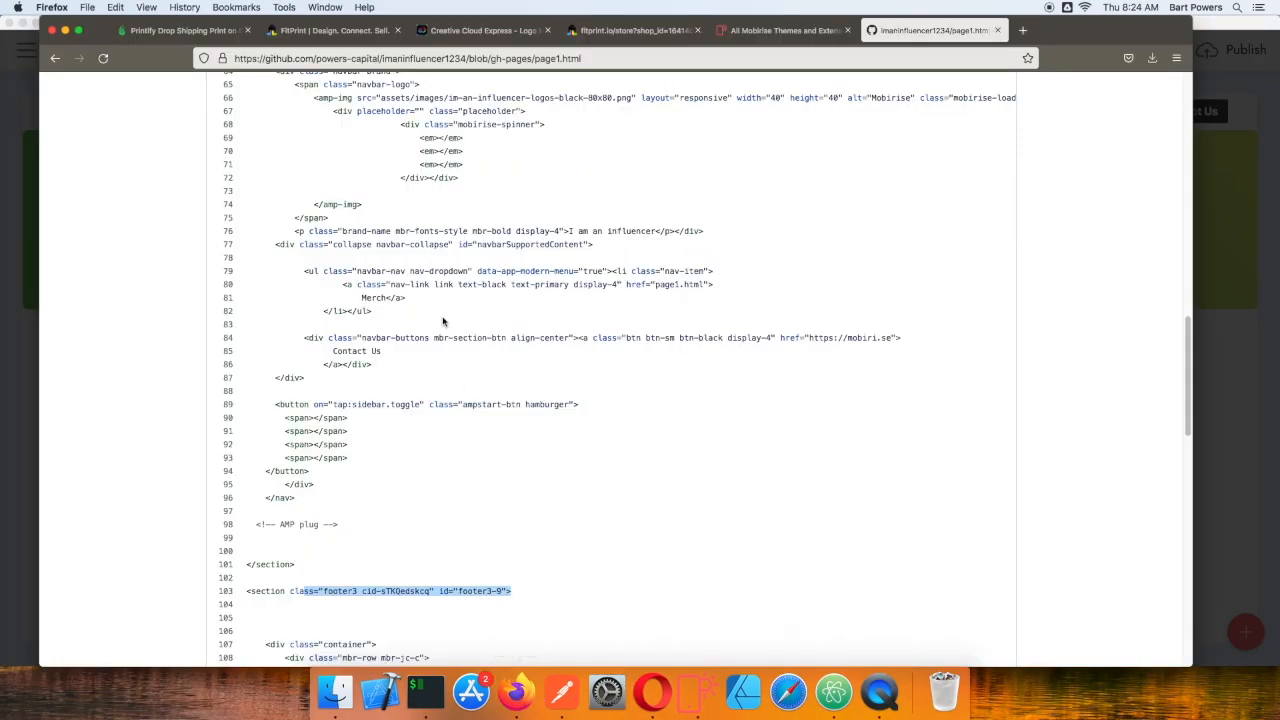
Switch to Mobirise, open the published site from its link, look over the Home page and follow the Merch menu item.
{"action": "left_click", "coordinate": [28, 112]}
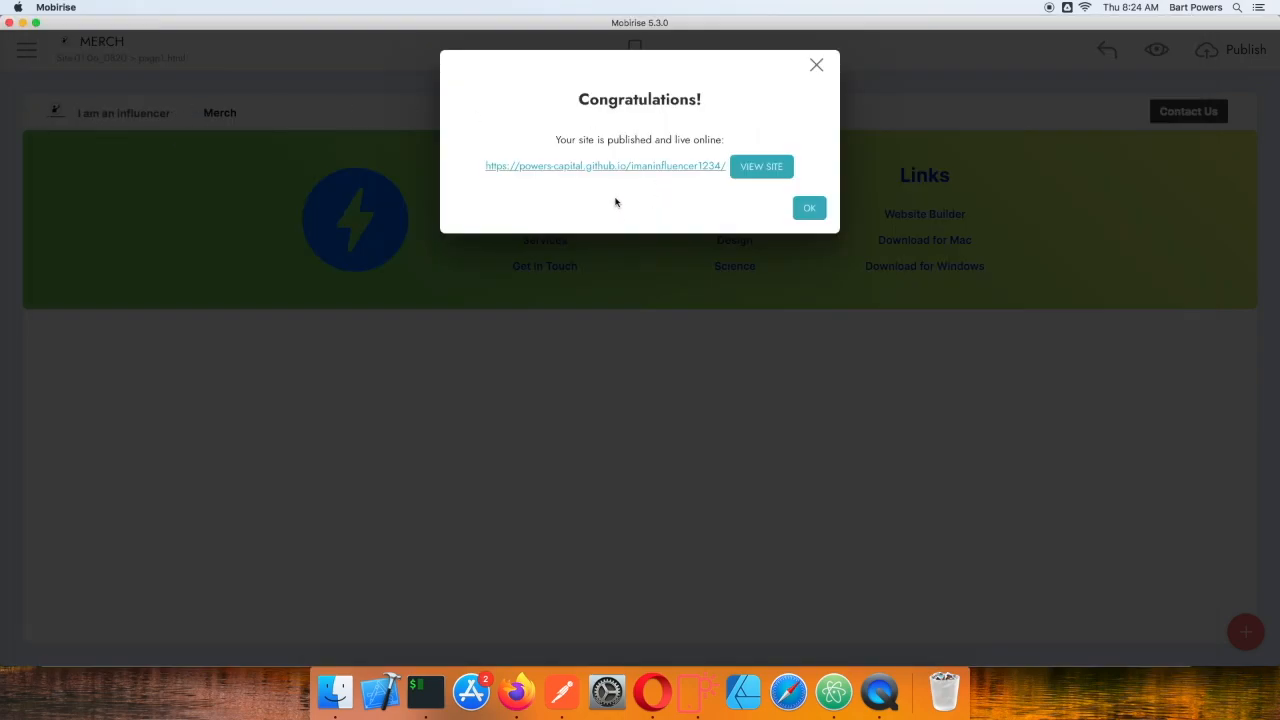
{"action": "left_click", "coordinate": [630, 167]}
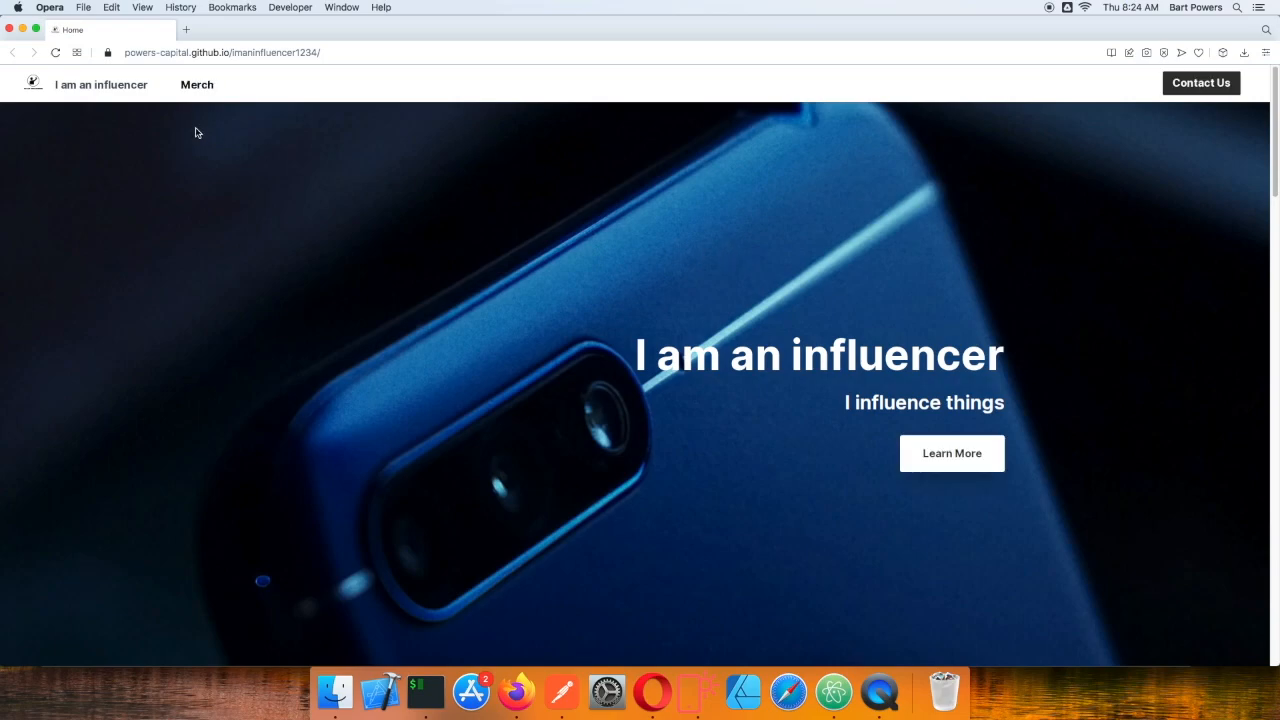
{"action": "scroll", "coordinate": [860, 308], "scroll_direction": "down", "scroll_amount": 8}
{"action": "scroll", "coordinate": [848, 302], "scroll_direction": "up", "scroll_amount": 8}
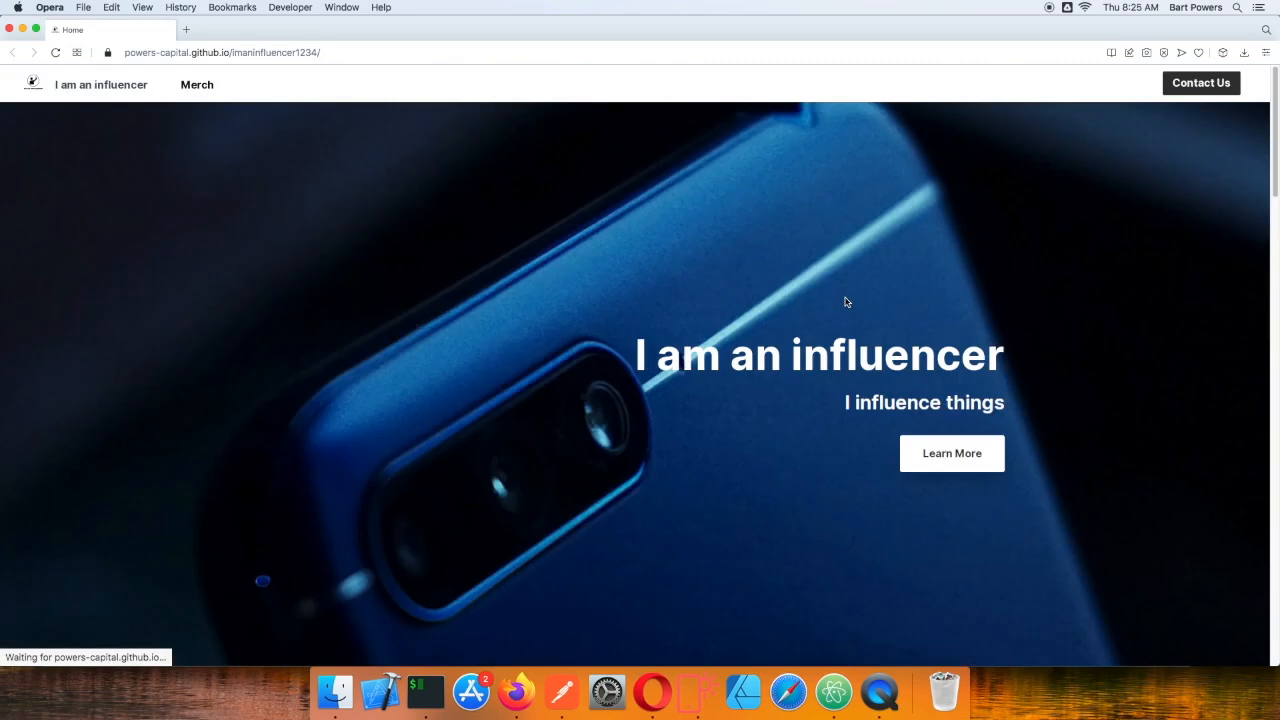
{"action": "left_click", "coordinate": [199, 90]}
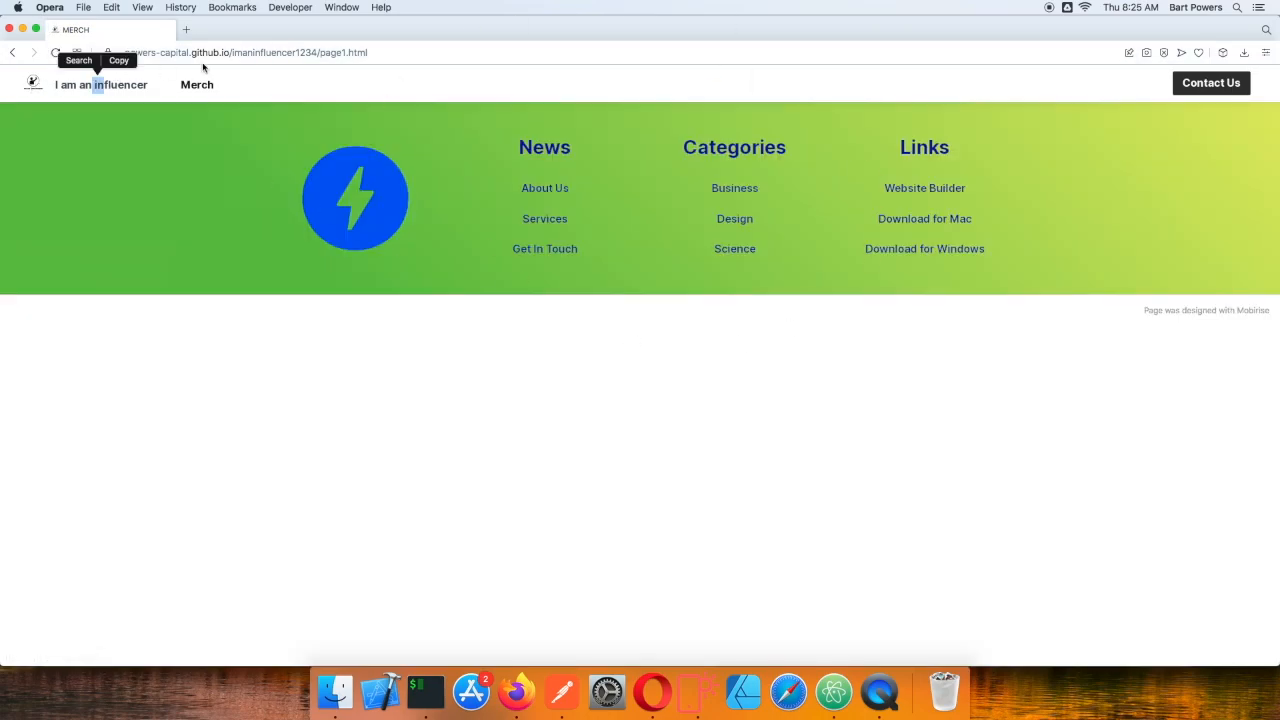
Return to the published site's Home page and move the Opera window aside to uncover Mobirise.
{"action": "left_click", "coordinate": [337, 53]}
{"action": "key", "text": "Escape"}
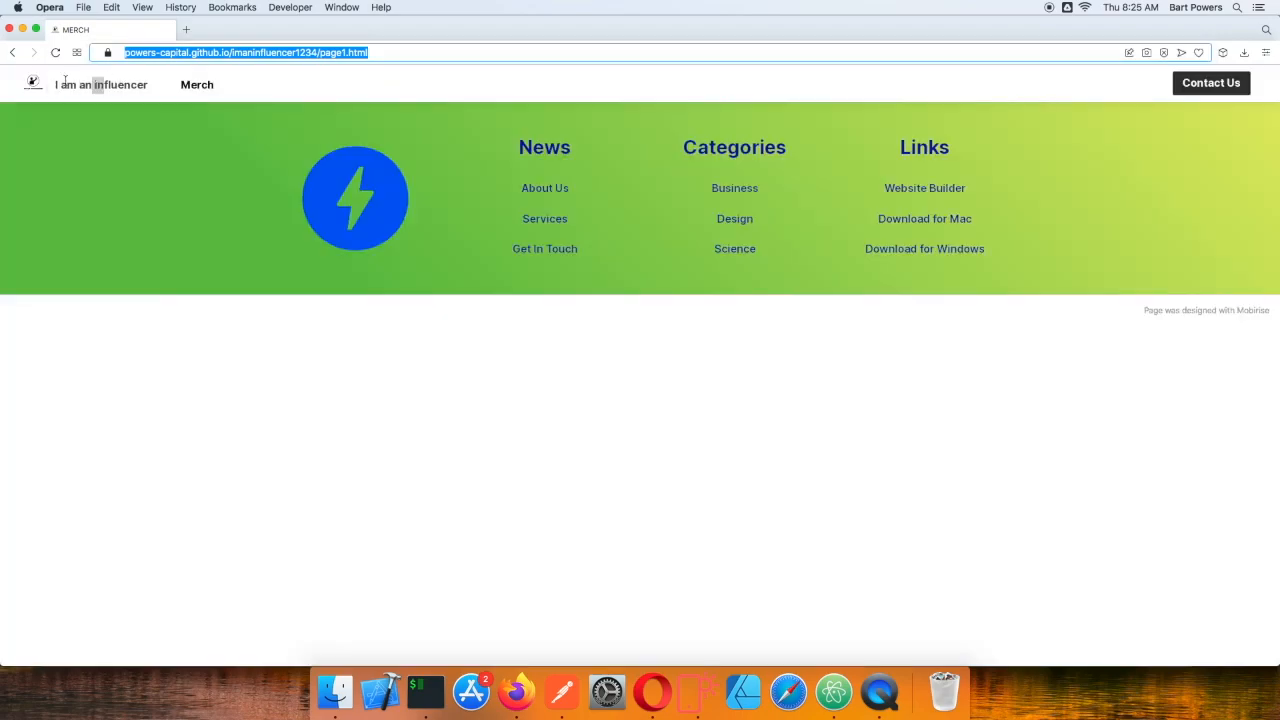
{"action": "left_click", "coordinate": [113, 84]}
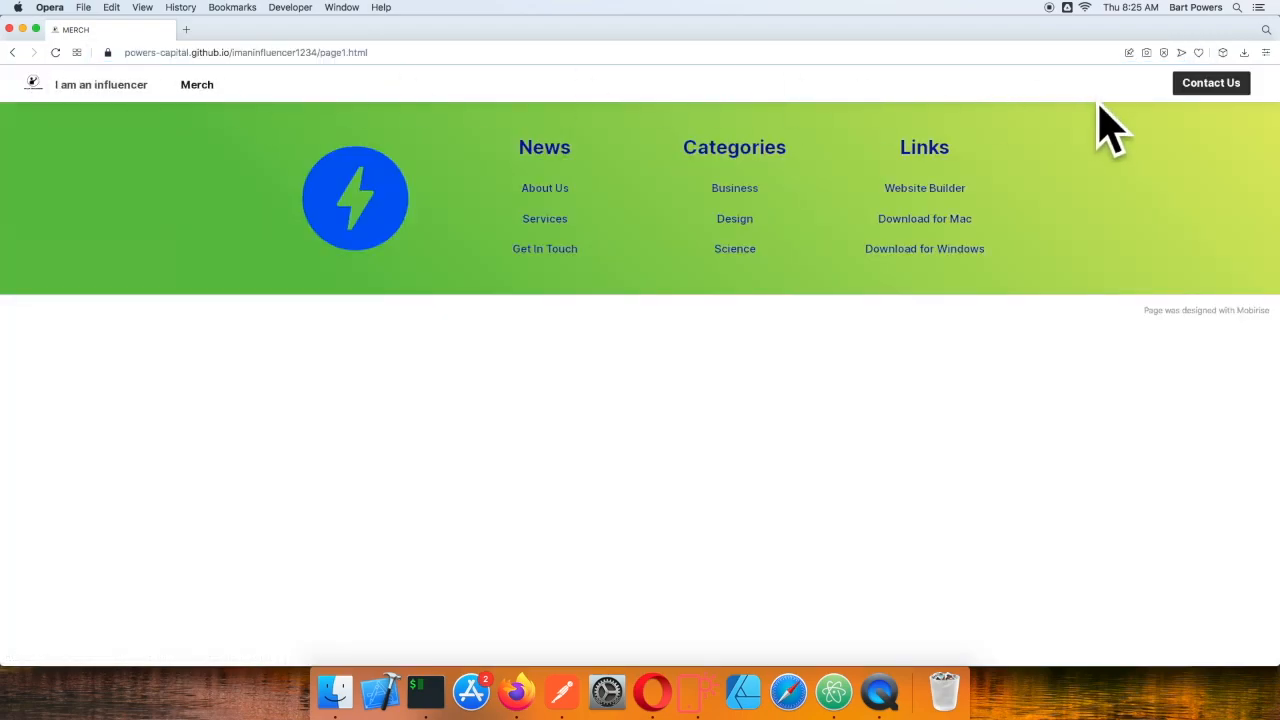
{"action": "left_click", "coordinate": [13, 53]}
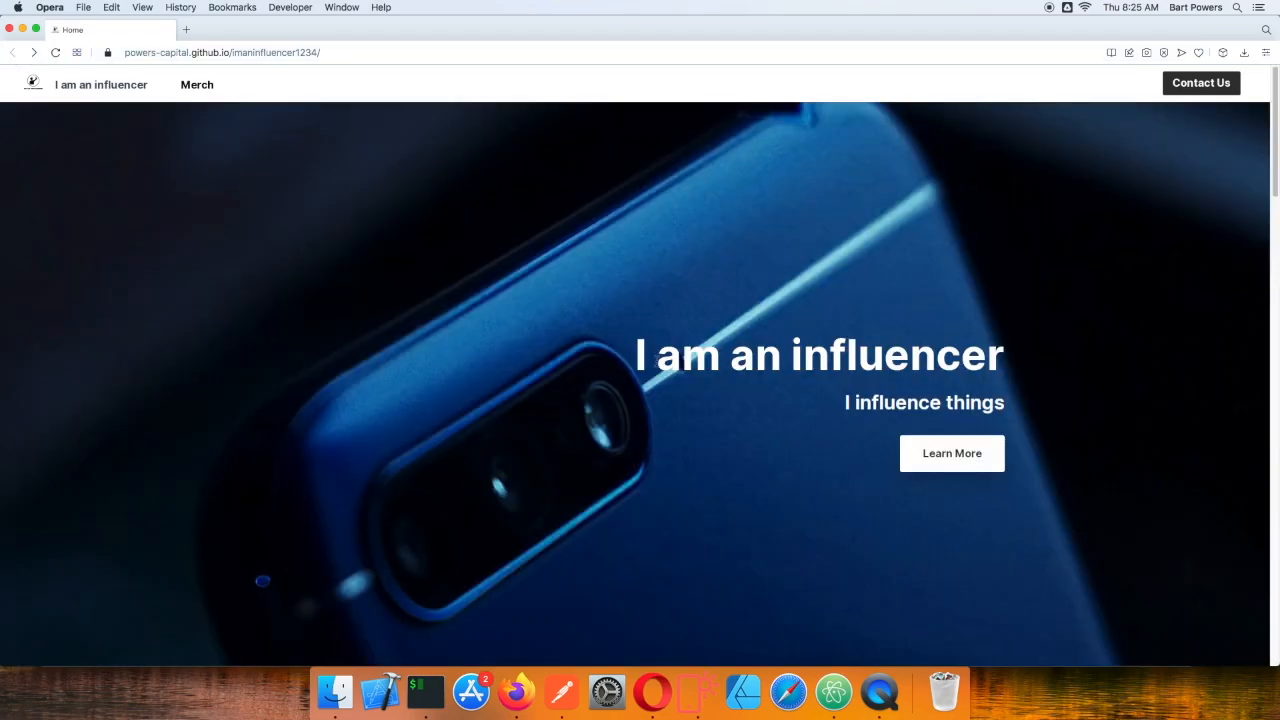
{"action": "left_click_drag", "start_coordinate": [351, 34], "coordinate": [328, 161]}
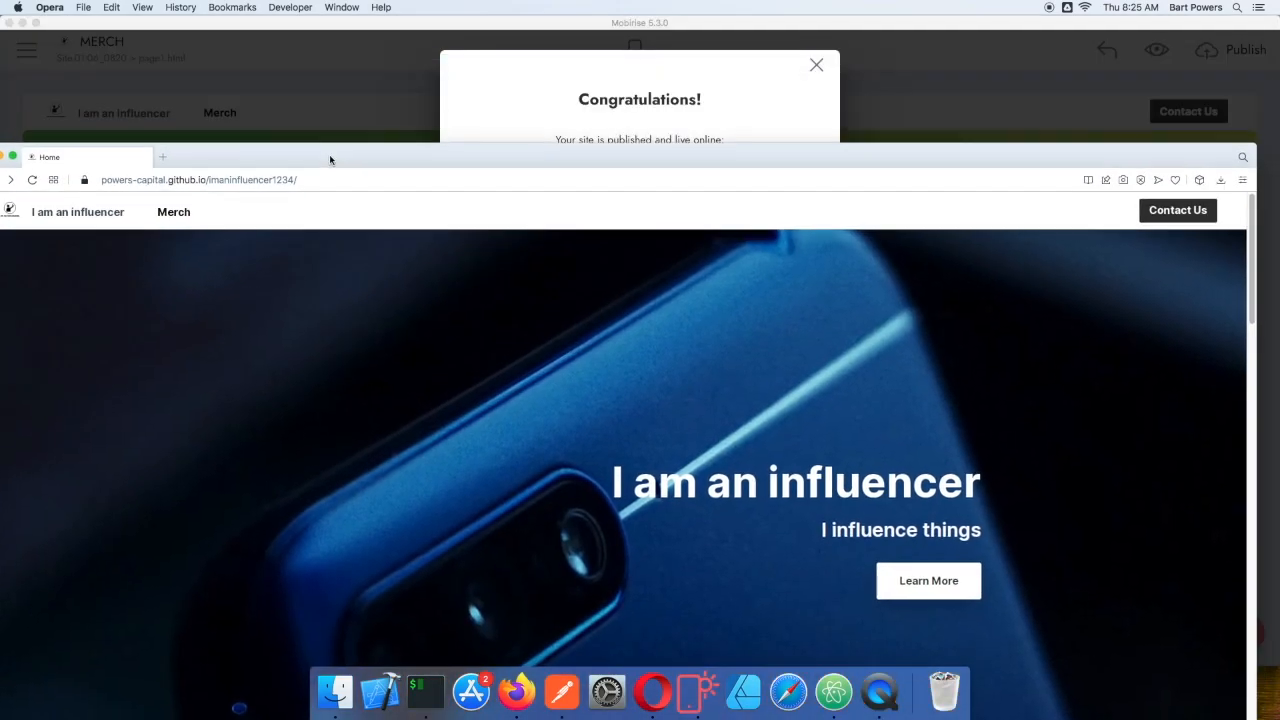
Switch to Firefox and open page1.html in the imaninfluencer1234 repository for editing.
{"action": "left_click", "coordinate": [516, 691]}
{"action": "scroll", "coordinate": [850, 237], "scroll_direction": "up", "scroll_amount": 15}
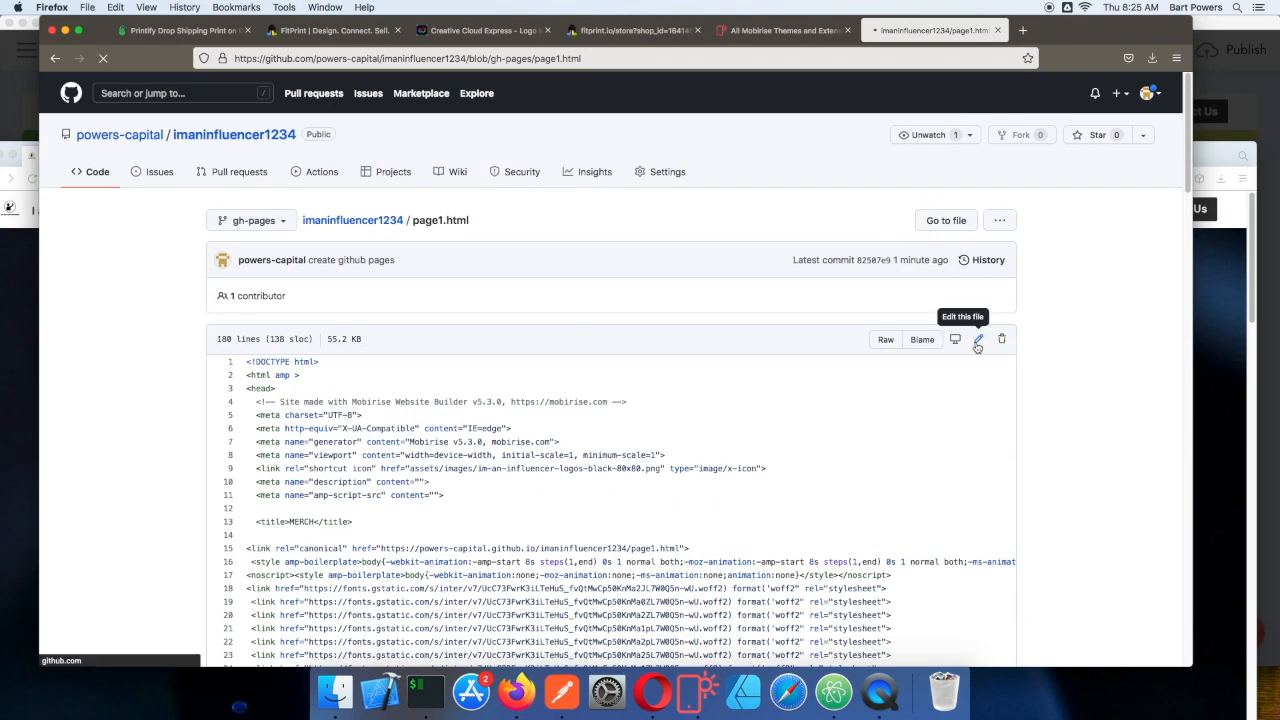
{"action": "left_click", "coordinate": [979, 343]}
Insert an empty <section></section> block above the footer3 section in page1.html, with blank lines between its tags.
{"action": "scroll", "coordinate": [422, 336], "scroll_direction": "down", "scroll_amount": 10}
{"action": "scroll", "coordinate": [422, 336], "scroll_direction": "down", "scroll_amount": 7}
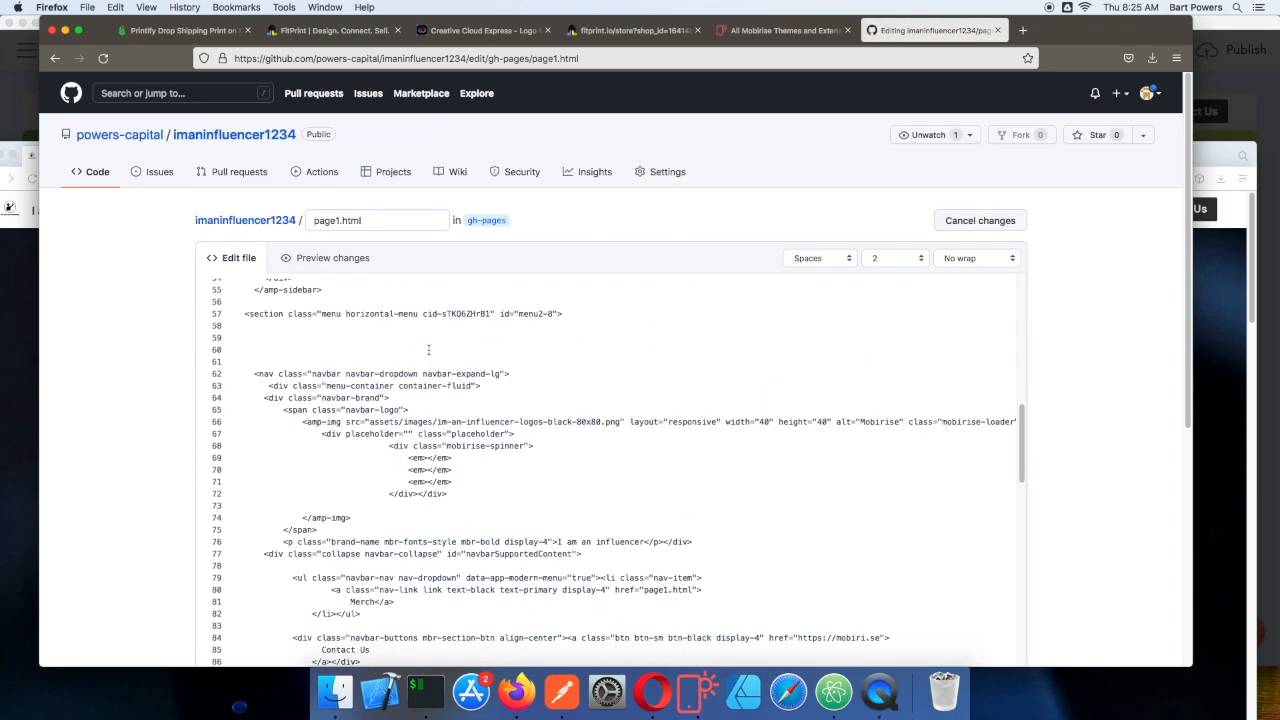
{"action": "scroll", "coordinate": [409, 405], "scroll_direction": "down", "scroll_amount": 5}
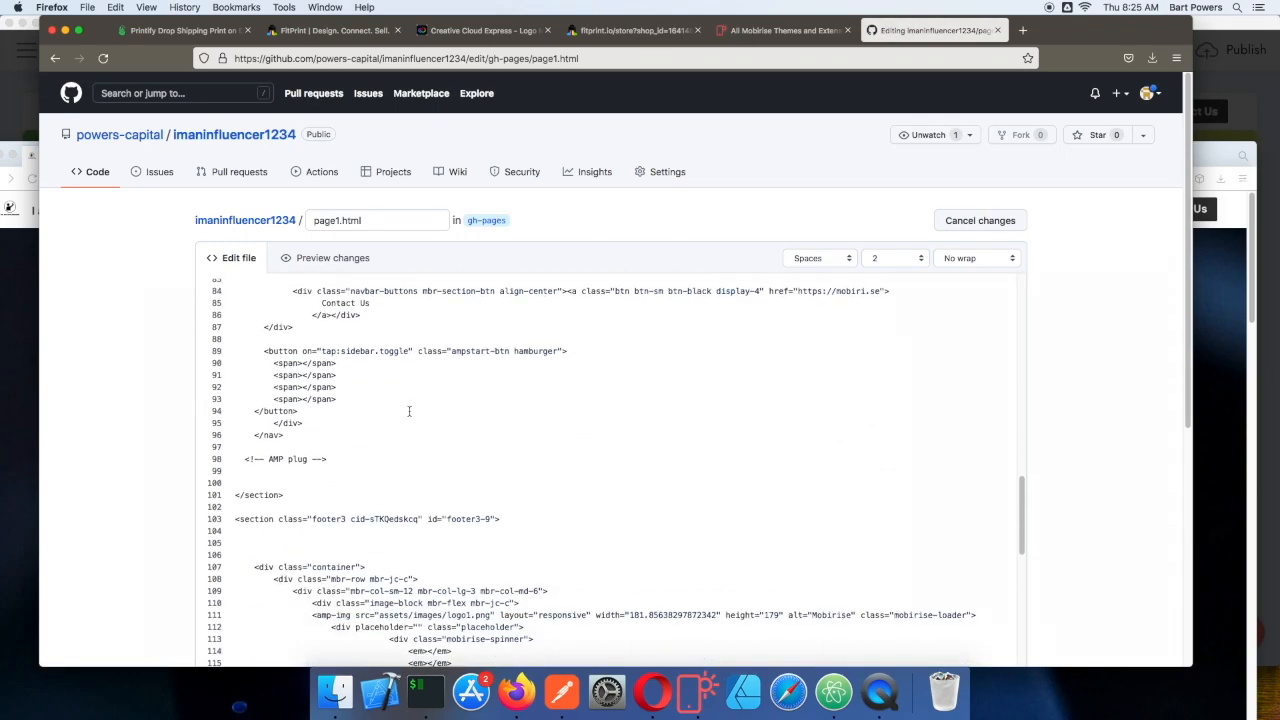
{"action": "key", "text": "Return"}
{"action": "key", "text": "Return"}
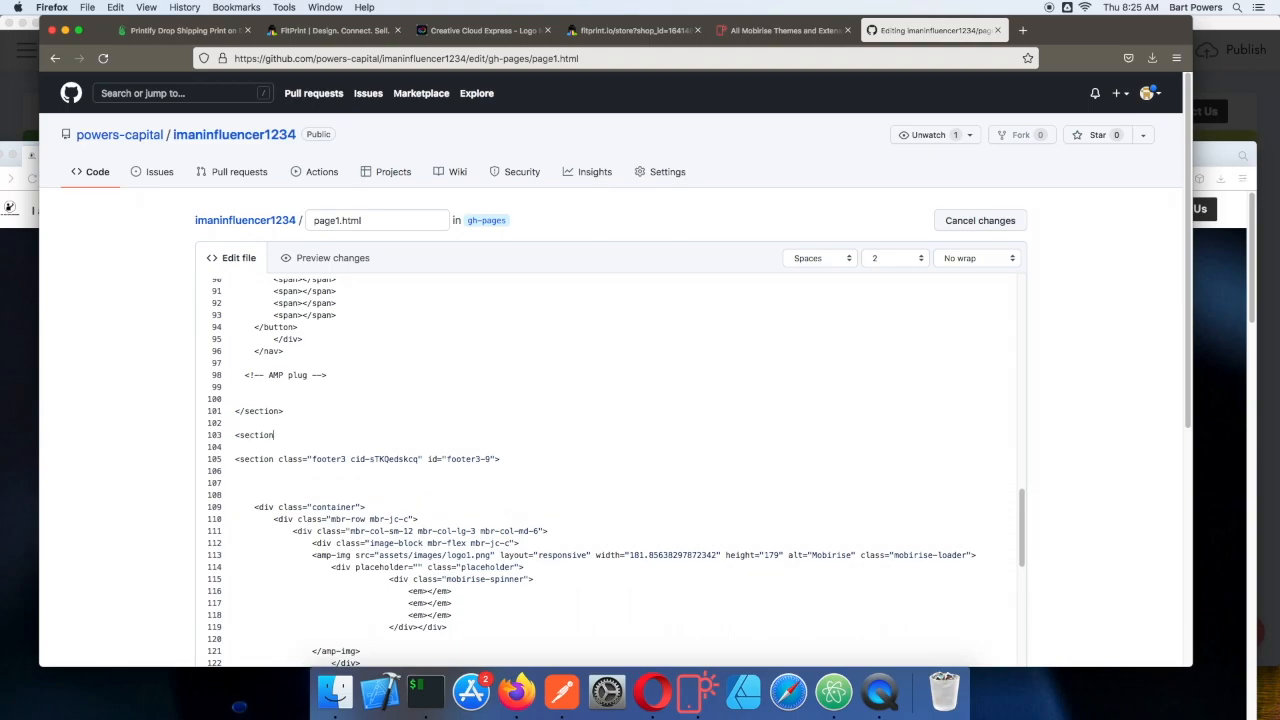
{"action": "key", "text": "Return"}
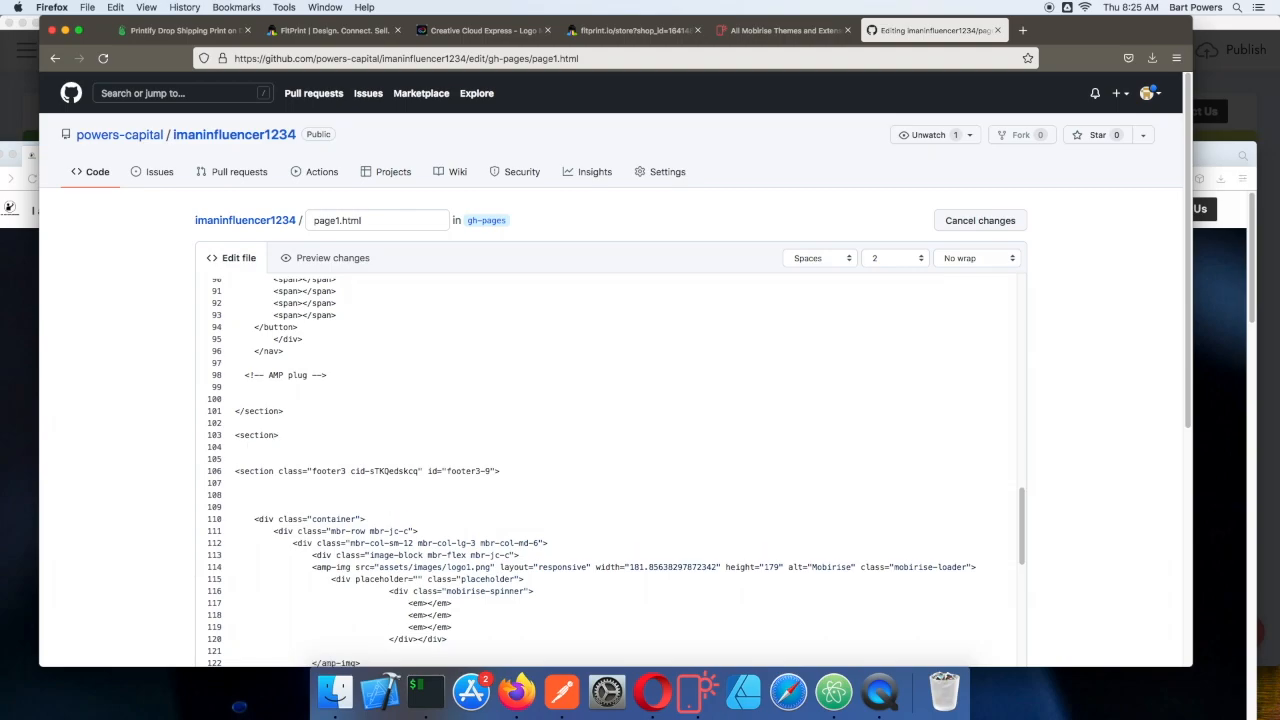
{"action": "key", "text": "Return"}
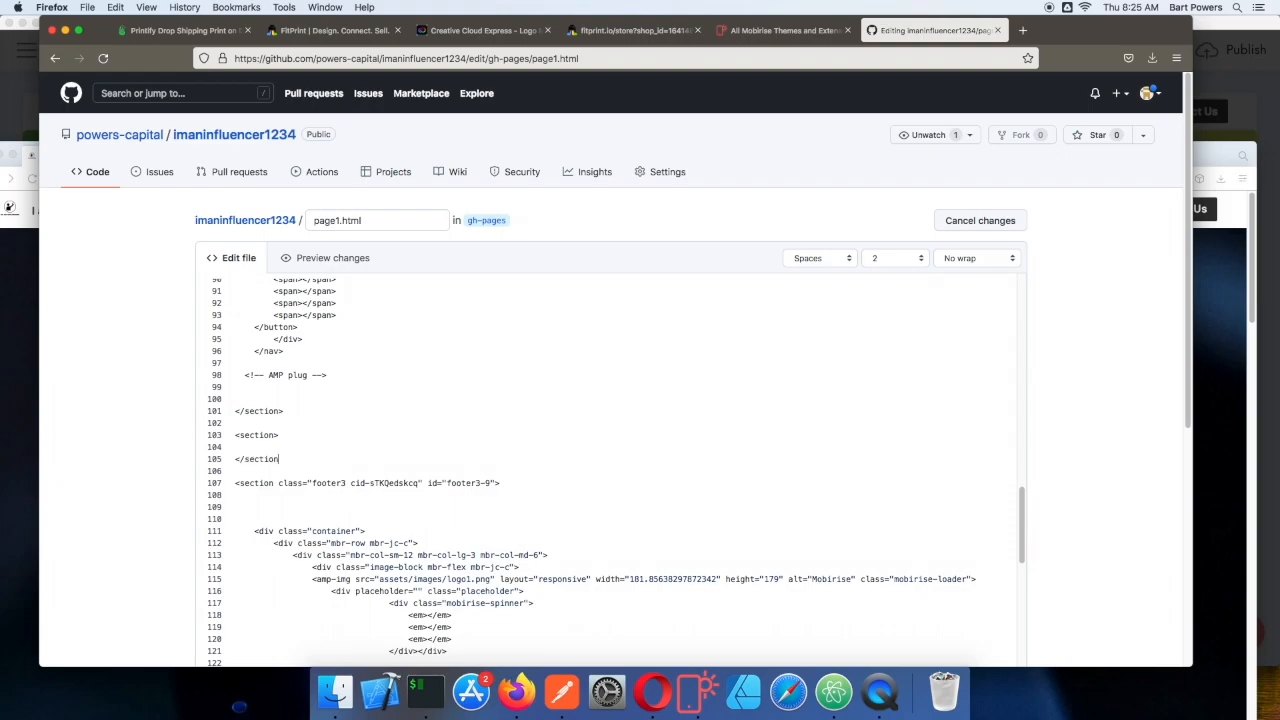
{"action": "type", "text": "</section>"}
{"action": "left_click", "coordinate": [335, 427]}
{"action": "key", "text": "Return"}
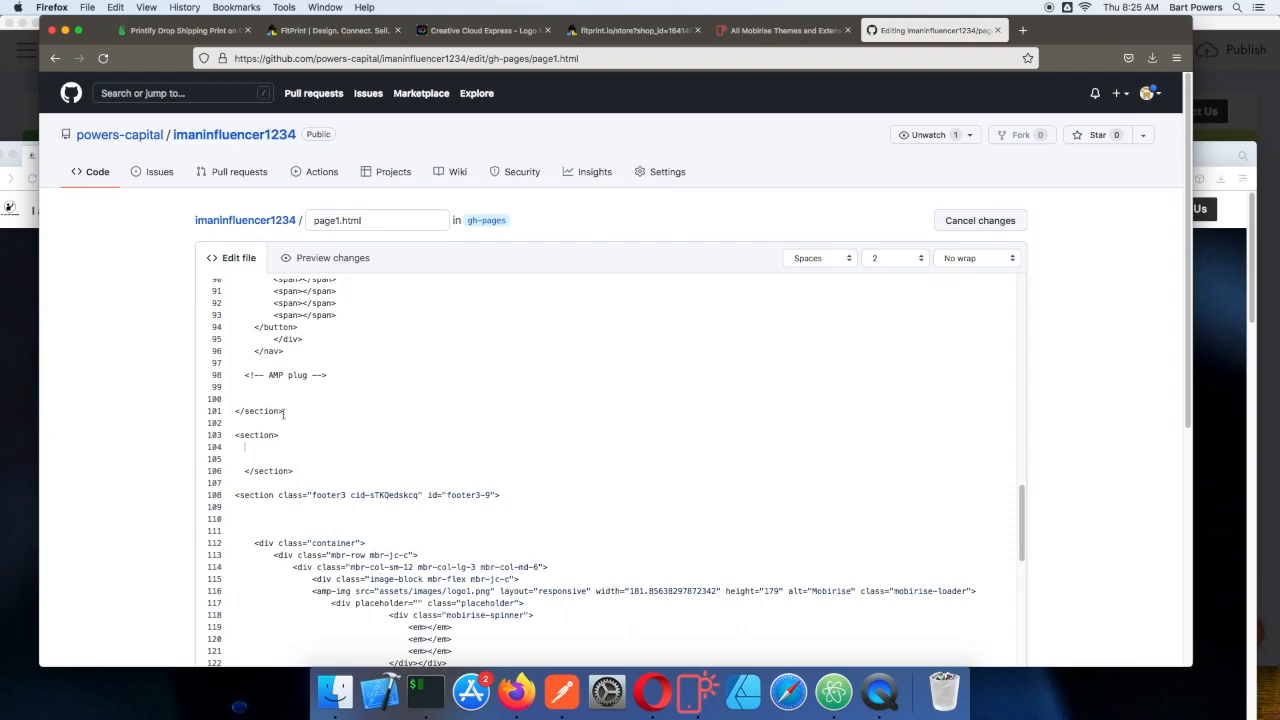
Switch to the FitPrint seller registration page, view and select the shop's embed code, and close it.
{"action": "left_click", "coordinate": [350, 31]}
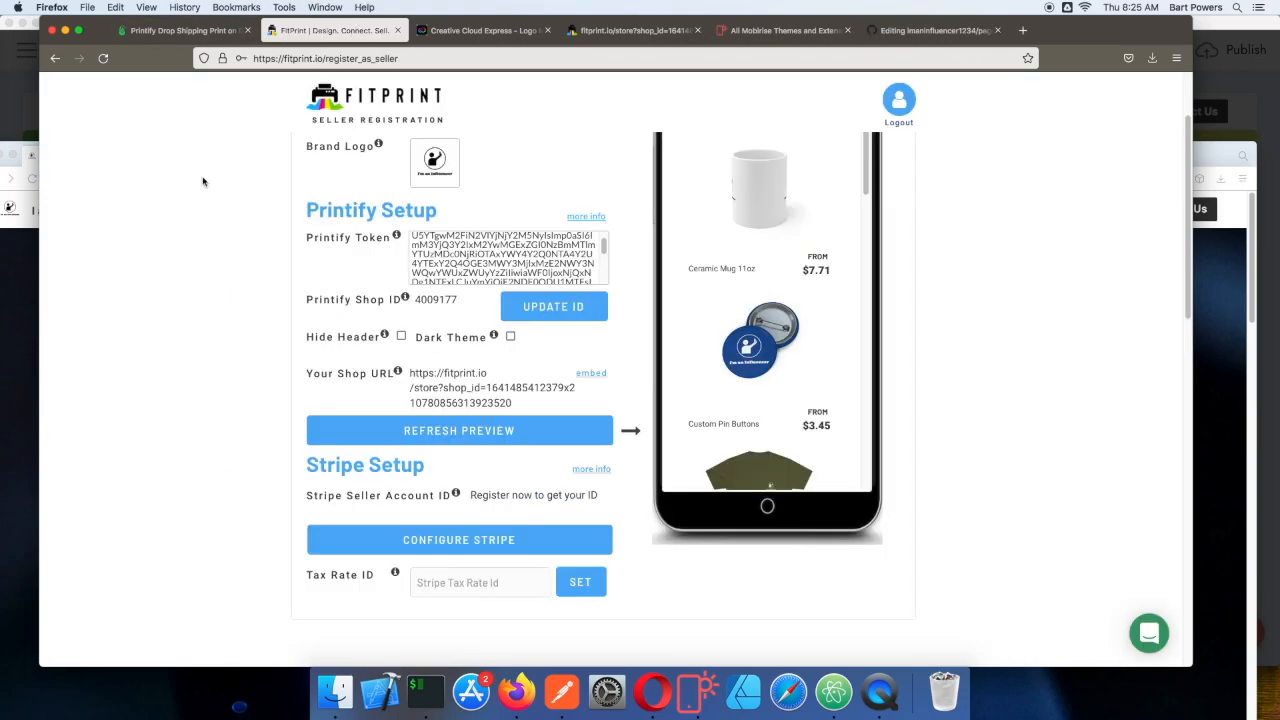
{"action": "left_click", "coordinate": [590, 373]}
{"action": "left_click_drag", "start_coordinate": [600, 295], "coordinate": [323, 248]}
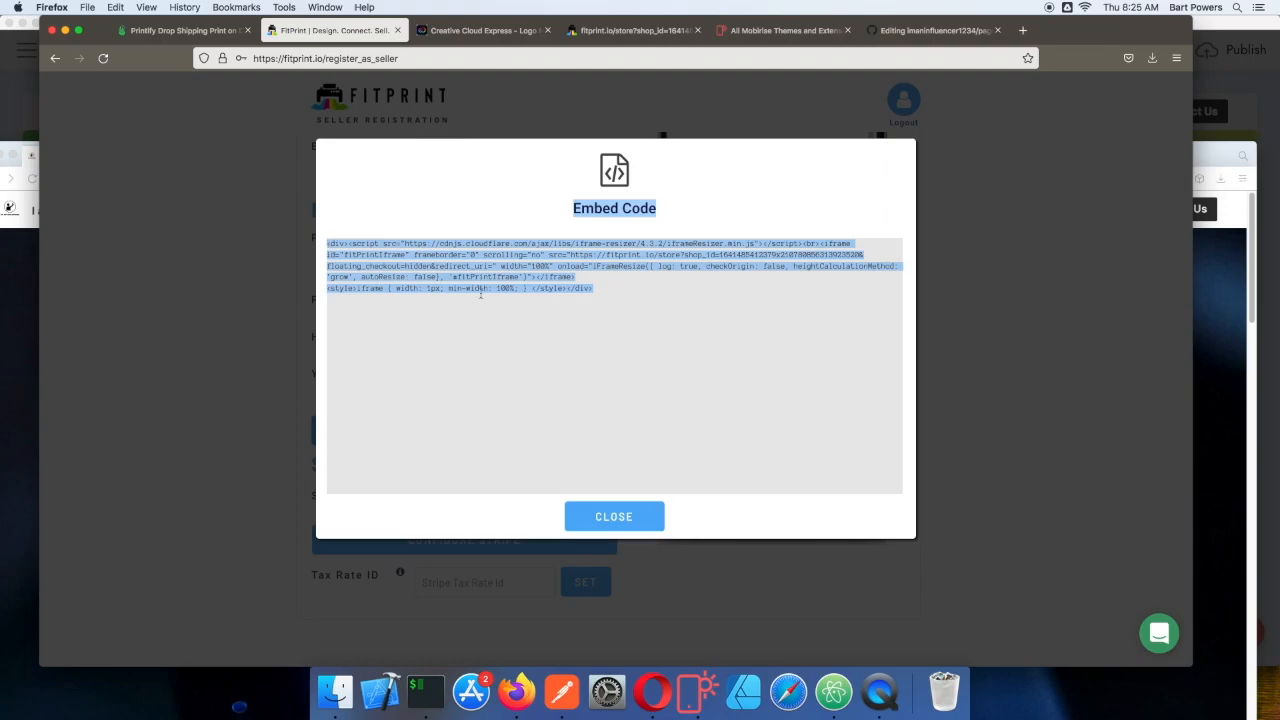
{"action": "left_click", "coordinate": [618, 296]}
{"action": "left_click", "coordinate": [601, 517]}
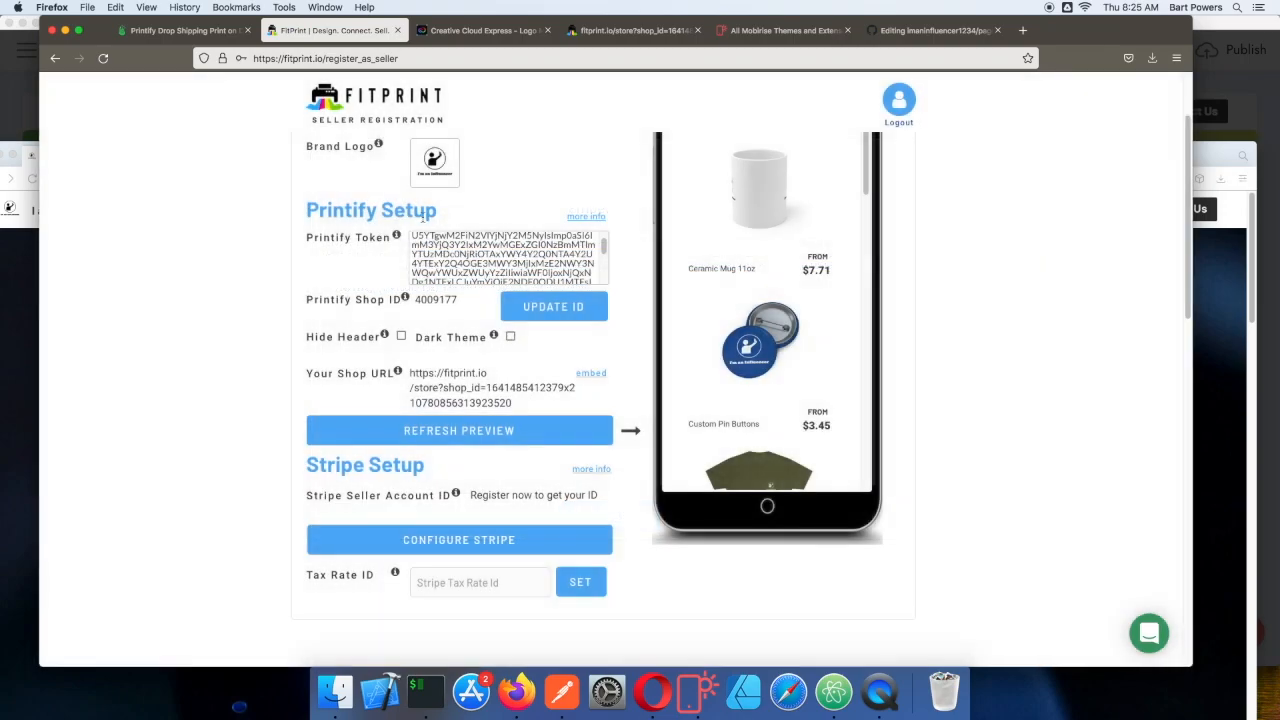
Turn on Hide Header for the FitPrint shop and copy its updated embed code.
{"action": "scroll", "coordinate": [700, 230], "scroll_direction": "up", "scroll_amount": 5}
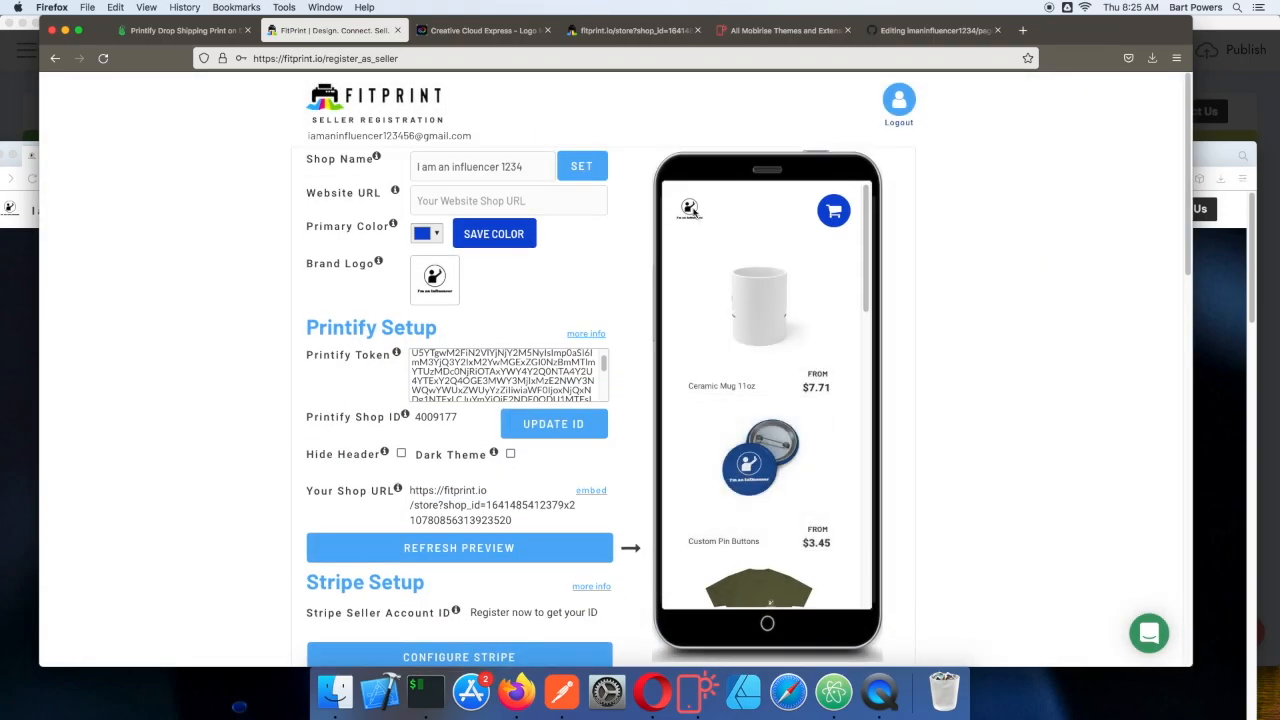
{"action": "left_click", "coordinate": [402, 455]}
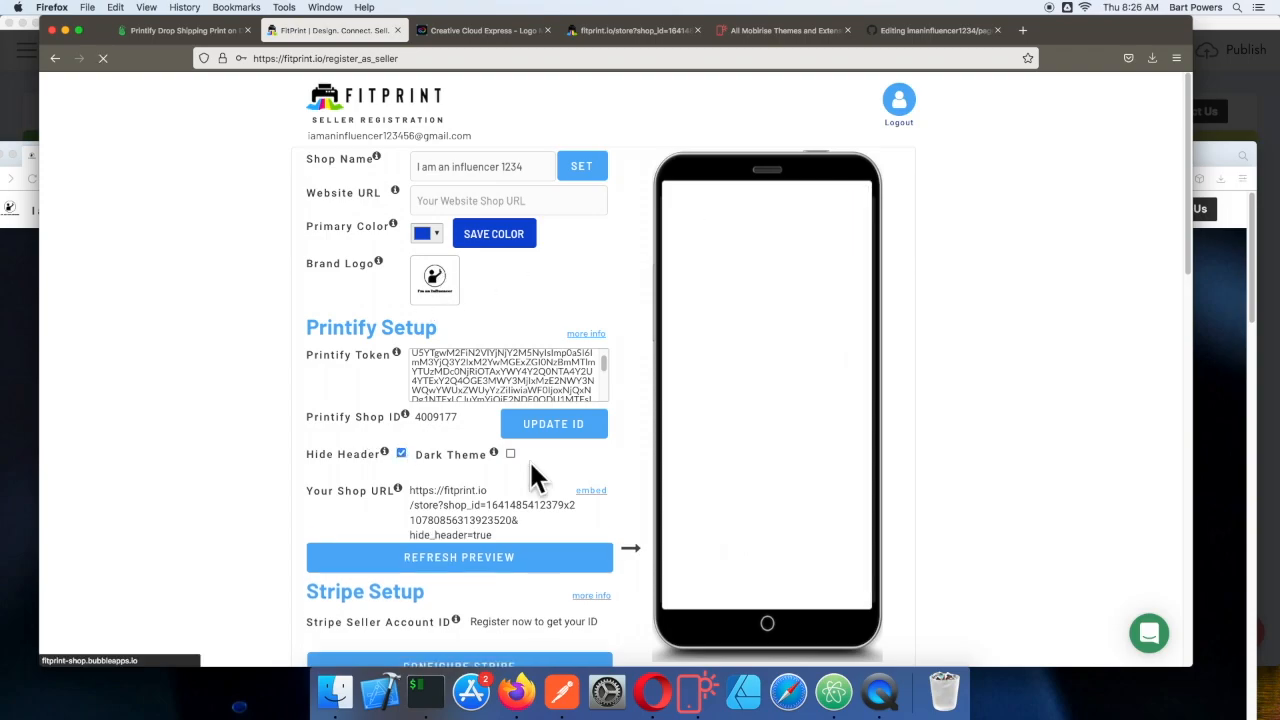
{"action": "left_click", "coordinate": [590, 491]}
{"action": "left_click_drag", "start_coordinate": [615, 292], "coordinate": [330, 245]}
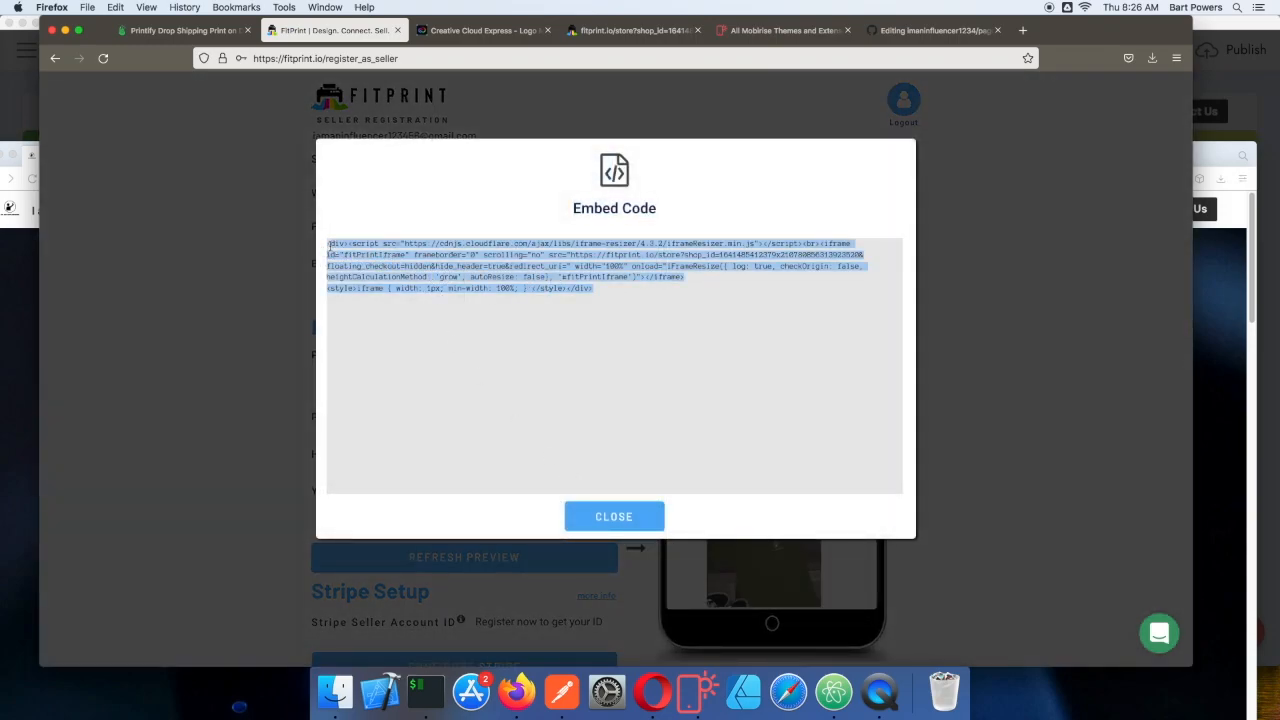
{"action": "right_click", "coordinate": [347, 249]}
{"action": "left_click", "coordinate": [397, 258]}
Return to the page1.html editor, paste the FitPrint embed code inside the new section and commit the change.
{"action": "left_click", "coordinate": [918, 31]}
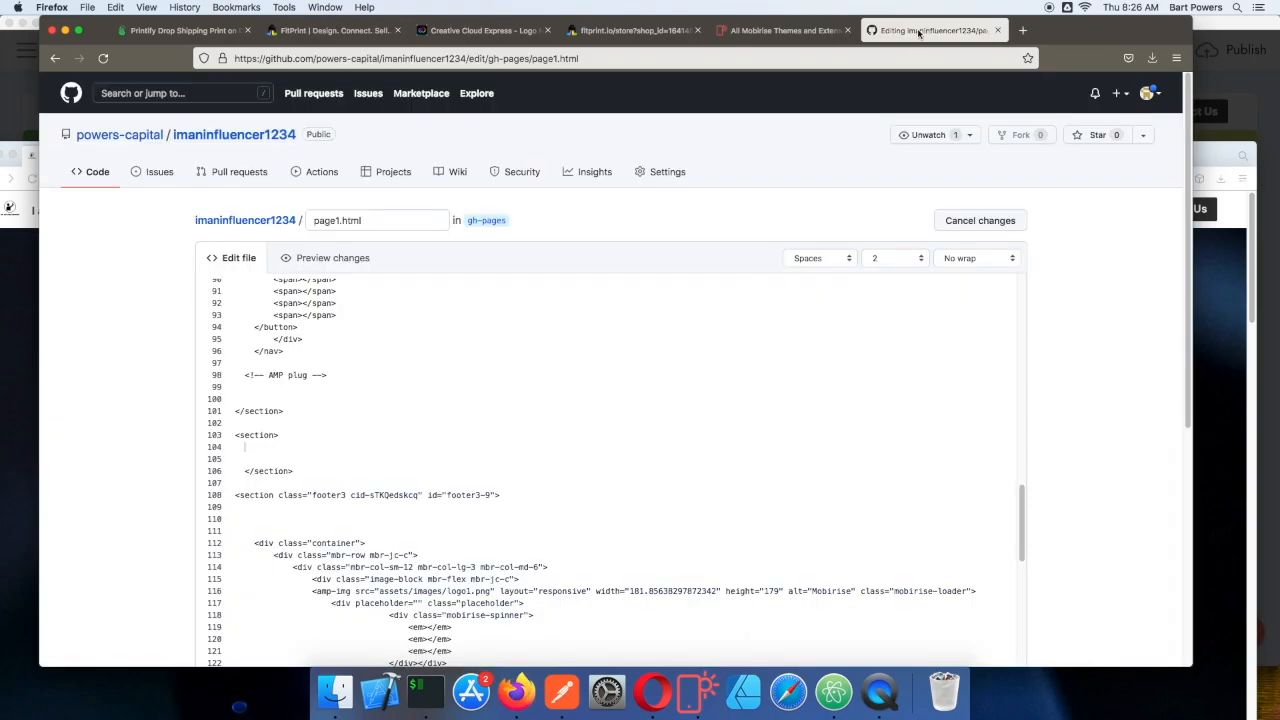
{"action": "right_click", "coordinate": [276, 457]}
{"action": "left_click", "coordinate": [318, 517]}
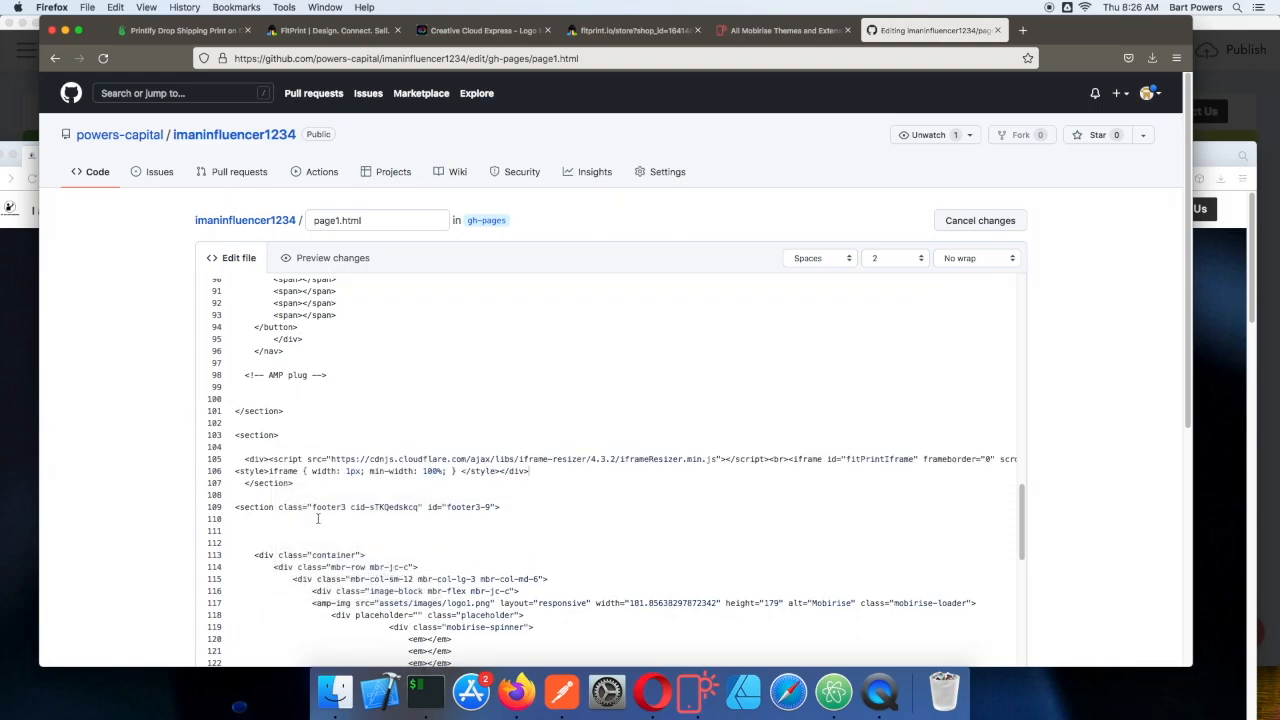
{"action": "scroll", "coordinate": [1025, 247], "scroll_direction": "down", "scroll_amount": 5}
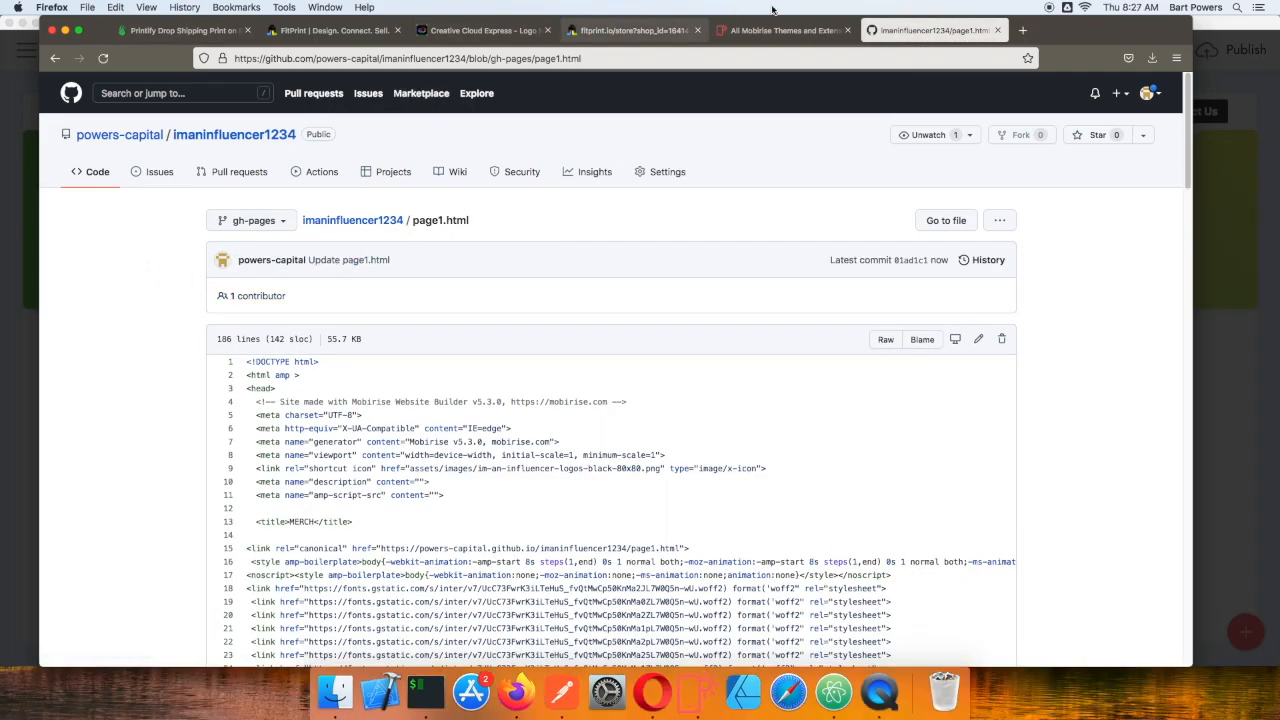
Load the published imaninfluencer1234 site in a private Firefox window and go to its Merch page.
{"action": "left_click", "coordinate": [1024, 31]}
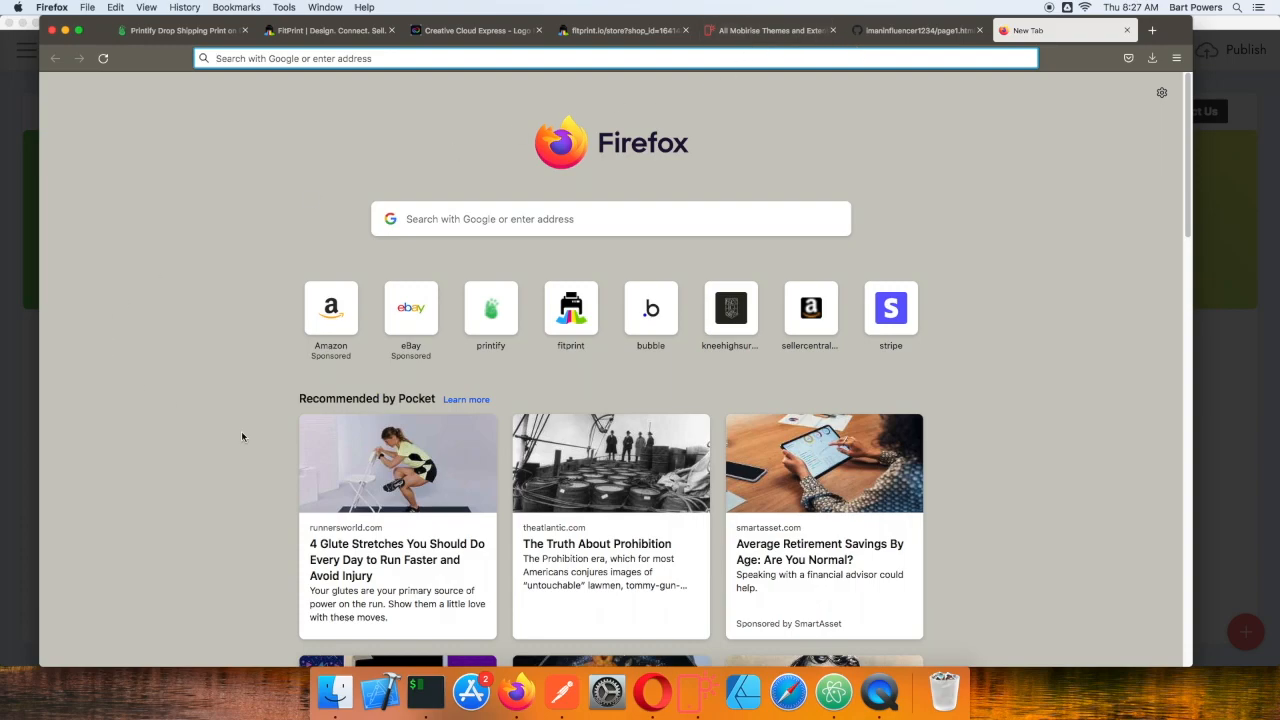
{"action": "left_click", "coordinate": [88, 7]}
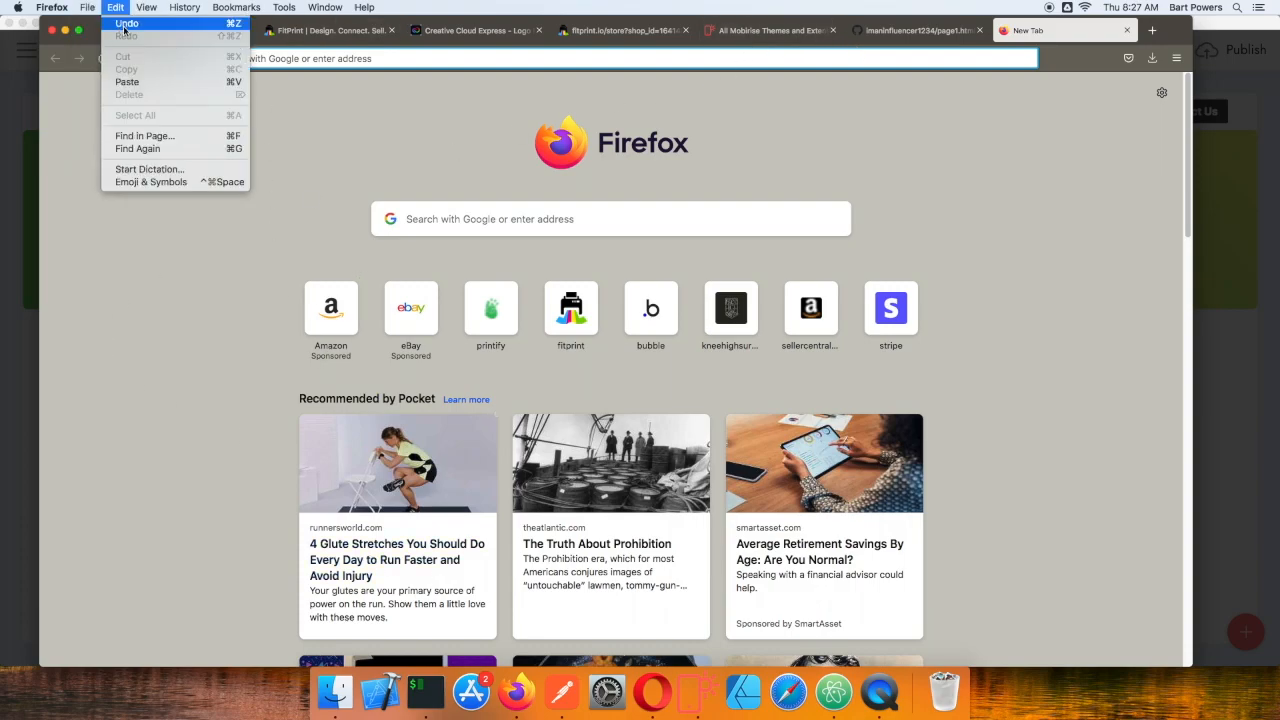
{"action": "left_click", "coordinate": [115, 48]}
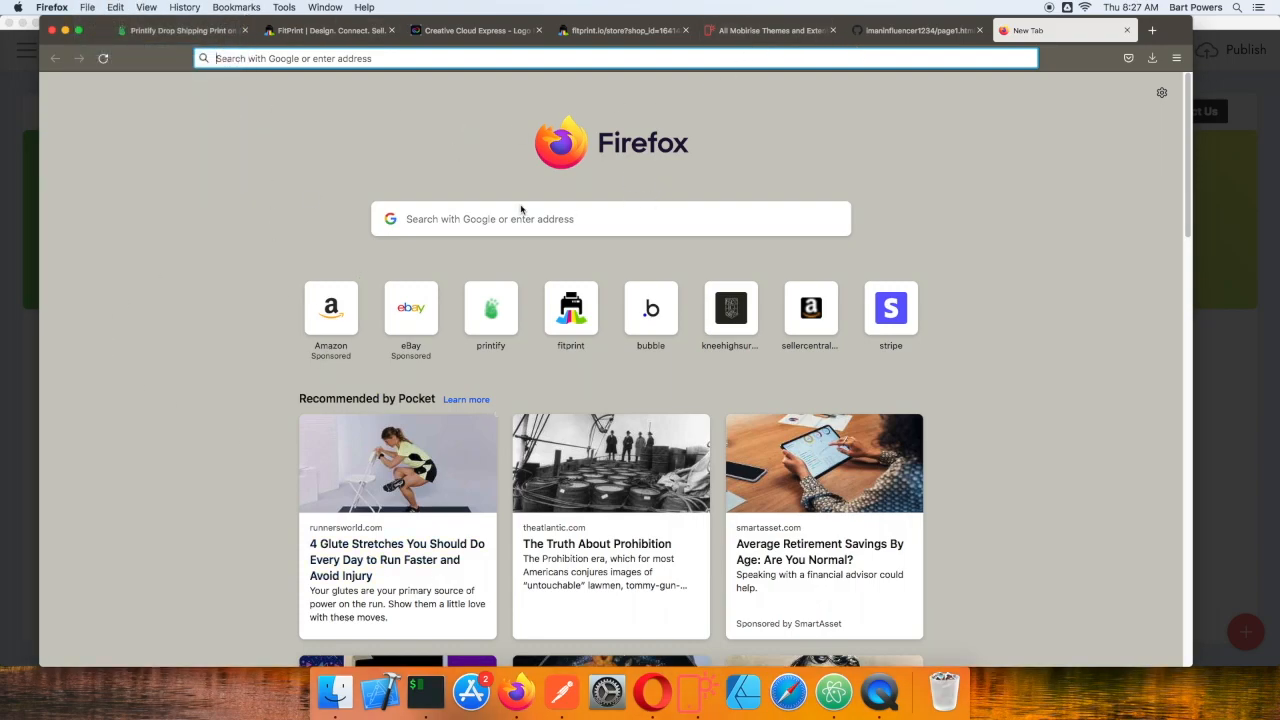
{"action": "key", "text": "super+v"}
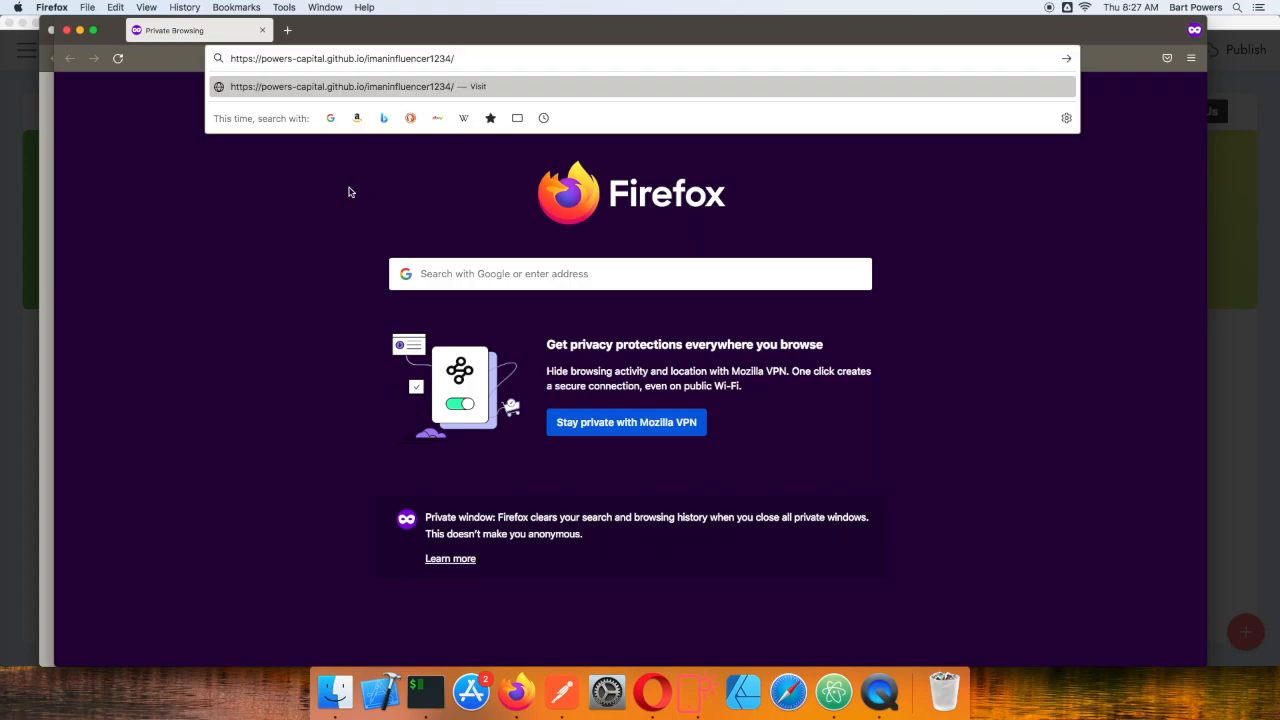
{"action": "key", "text": "Return"}
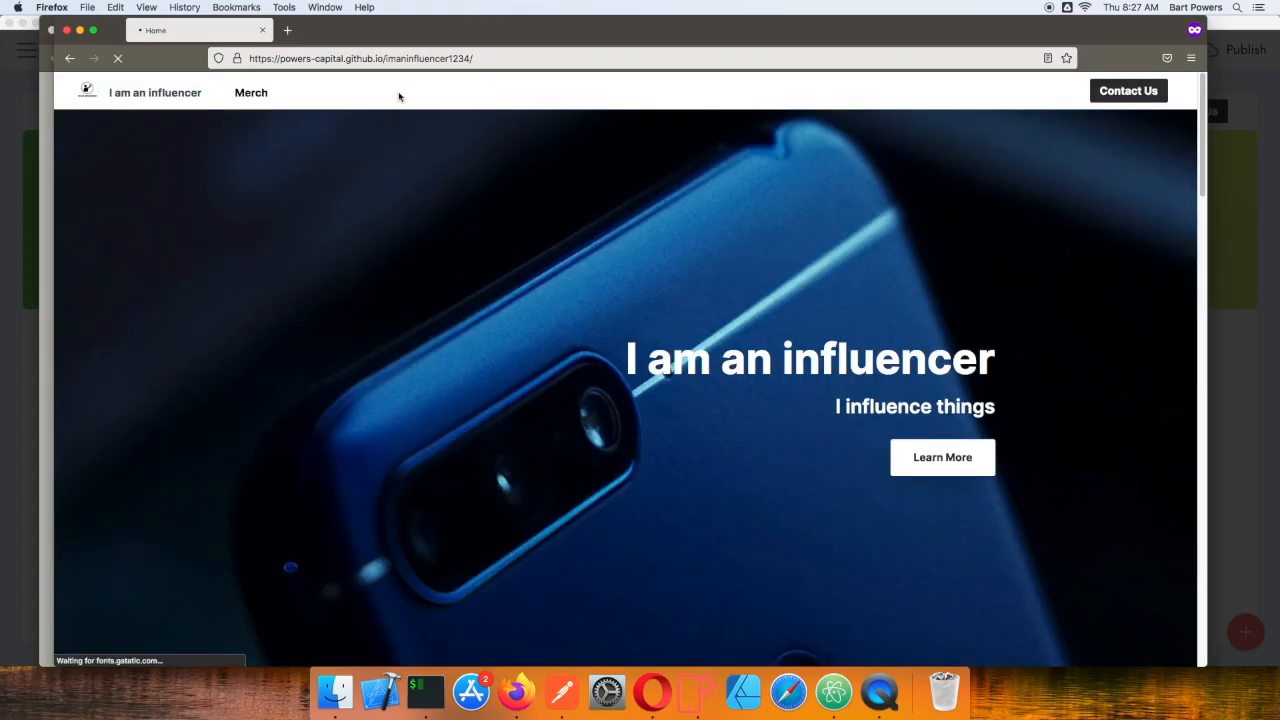
{"action": "left_click", "coordinate": [251, 92]}
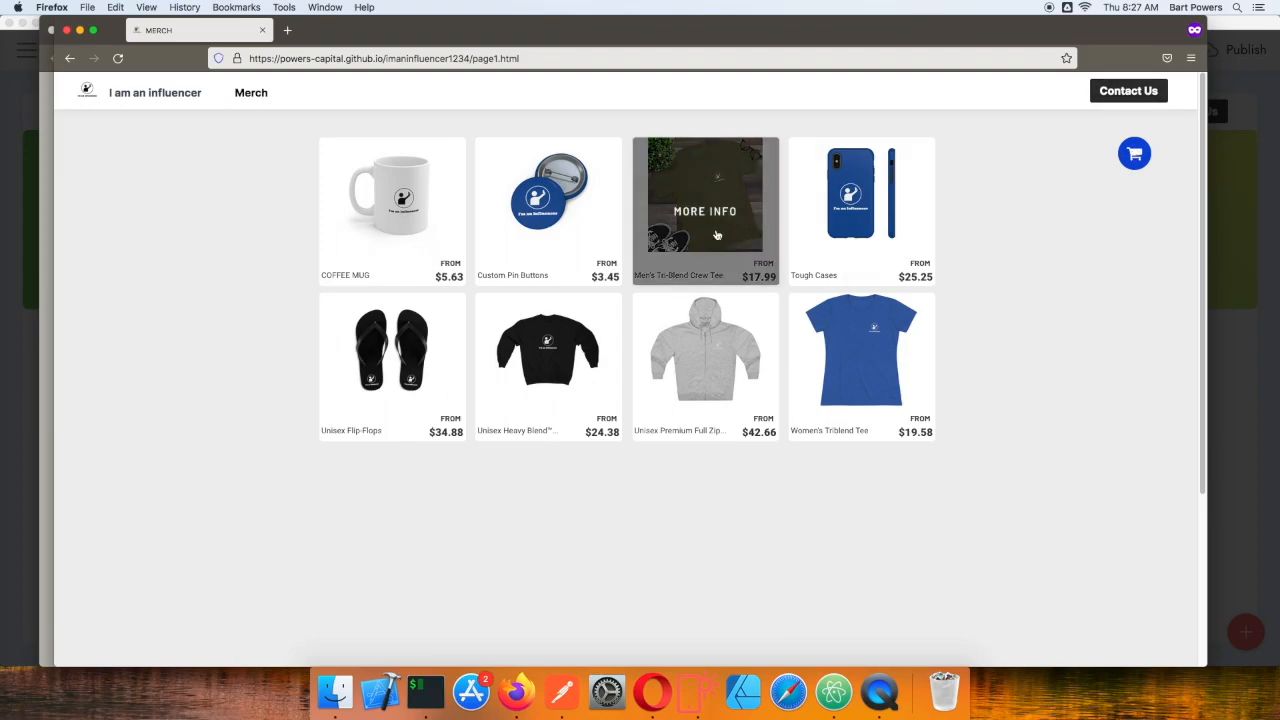
View the Coffee Mug product page, add one mug to the cart, and return to the product list.
{"action": "left_click", "coordinate": [389, 172]}
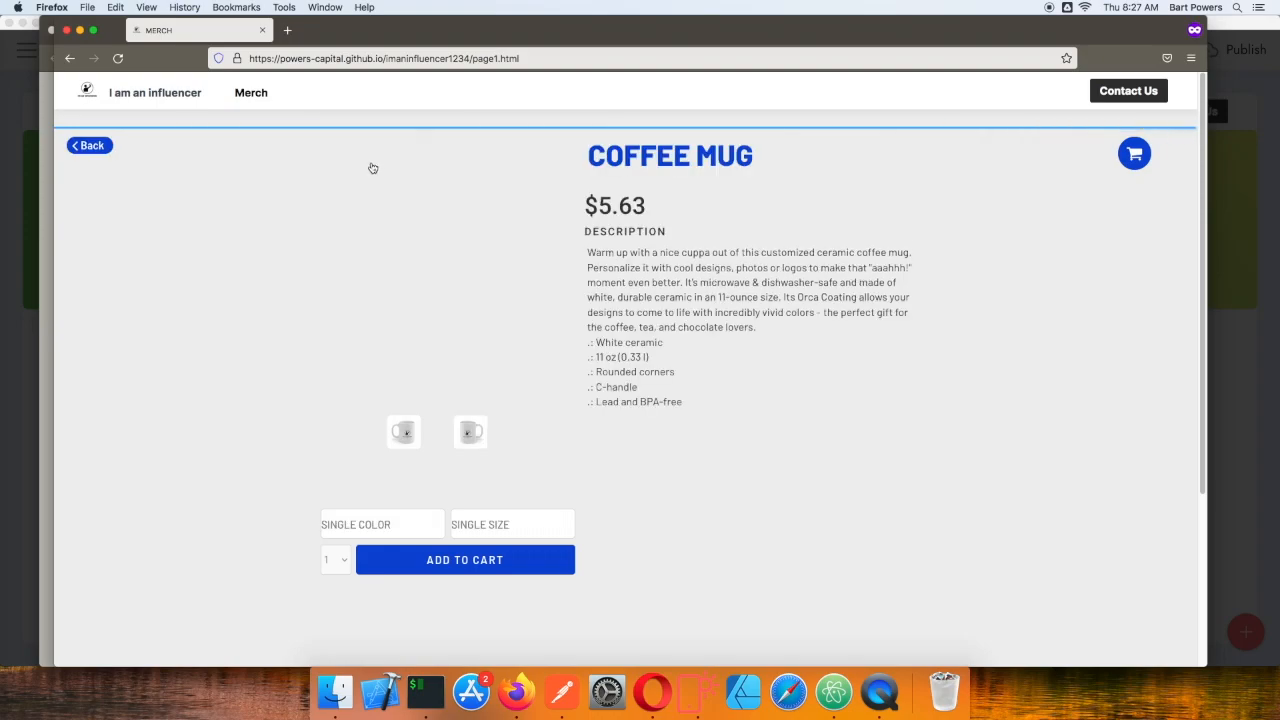
{"action": "scroll", "coordinate": [630, 287], "scroll_direction": "down", "scroll_amount": 3}
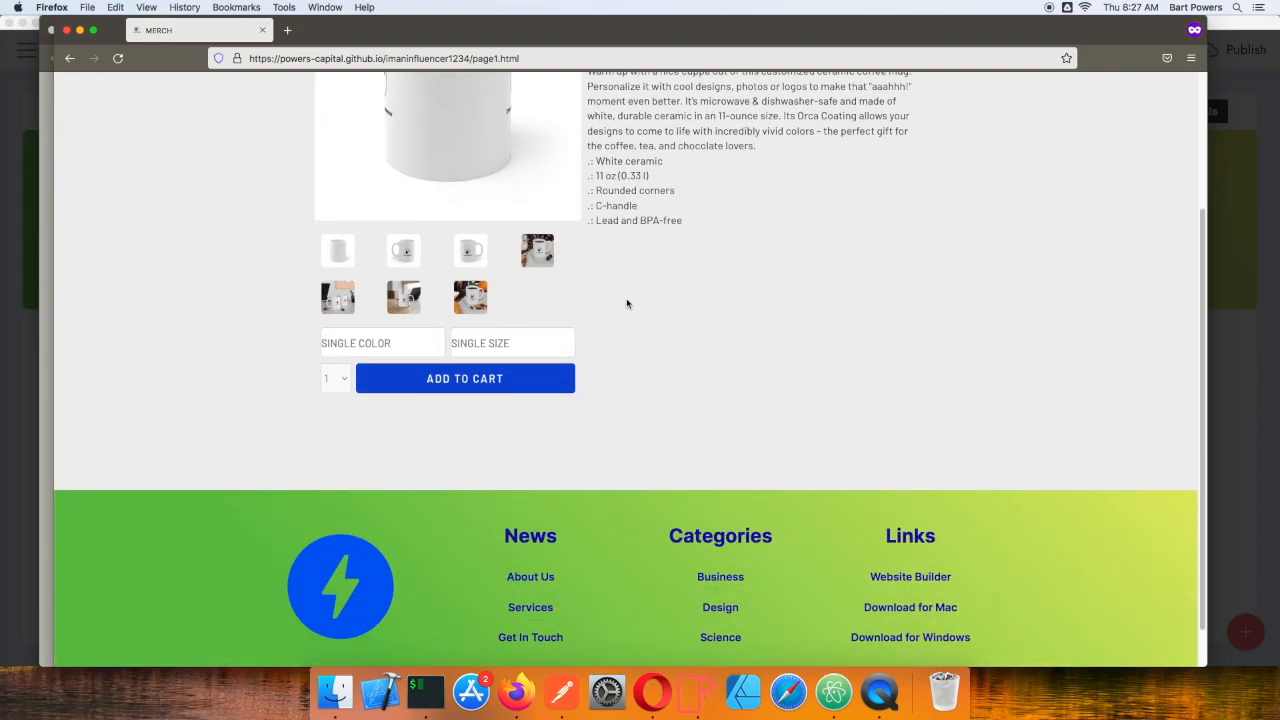
{"action": "scroll", "coordinate": [627, 303], "scroll_direction": "up", "scroll_amount": 3}
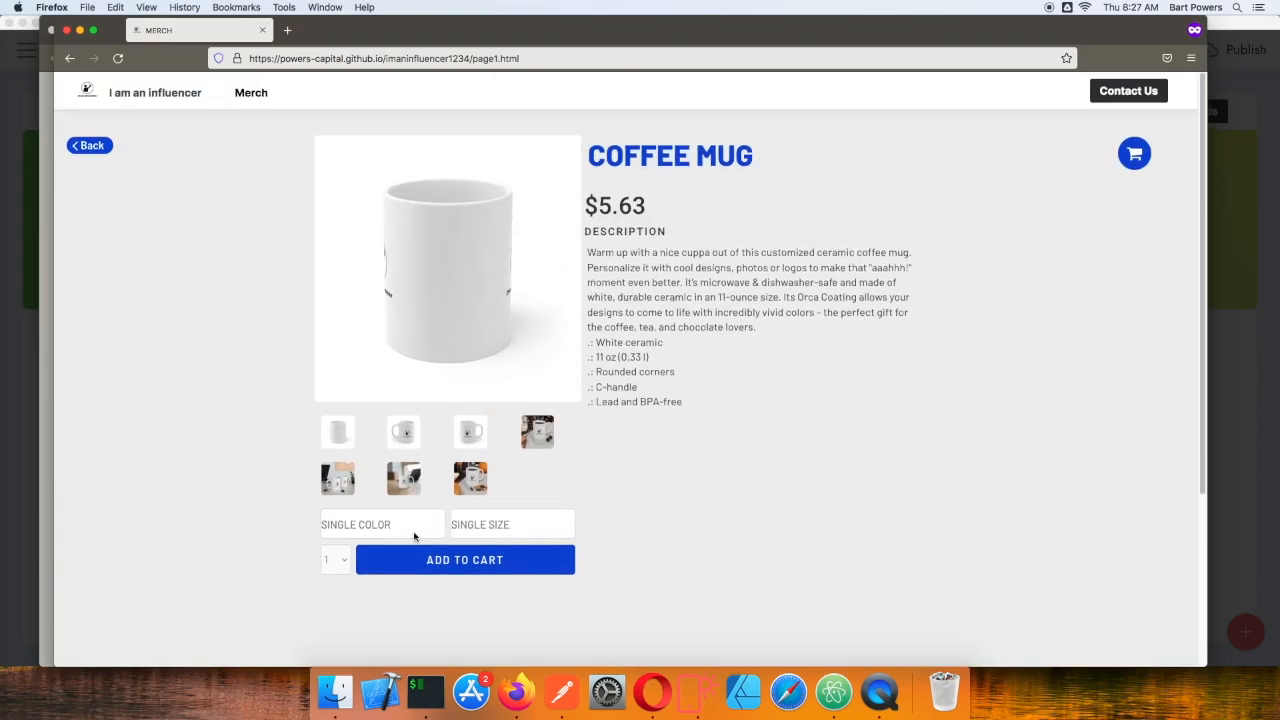
{"action": "left_click", "coordinate": [472, 568]}
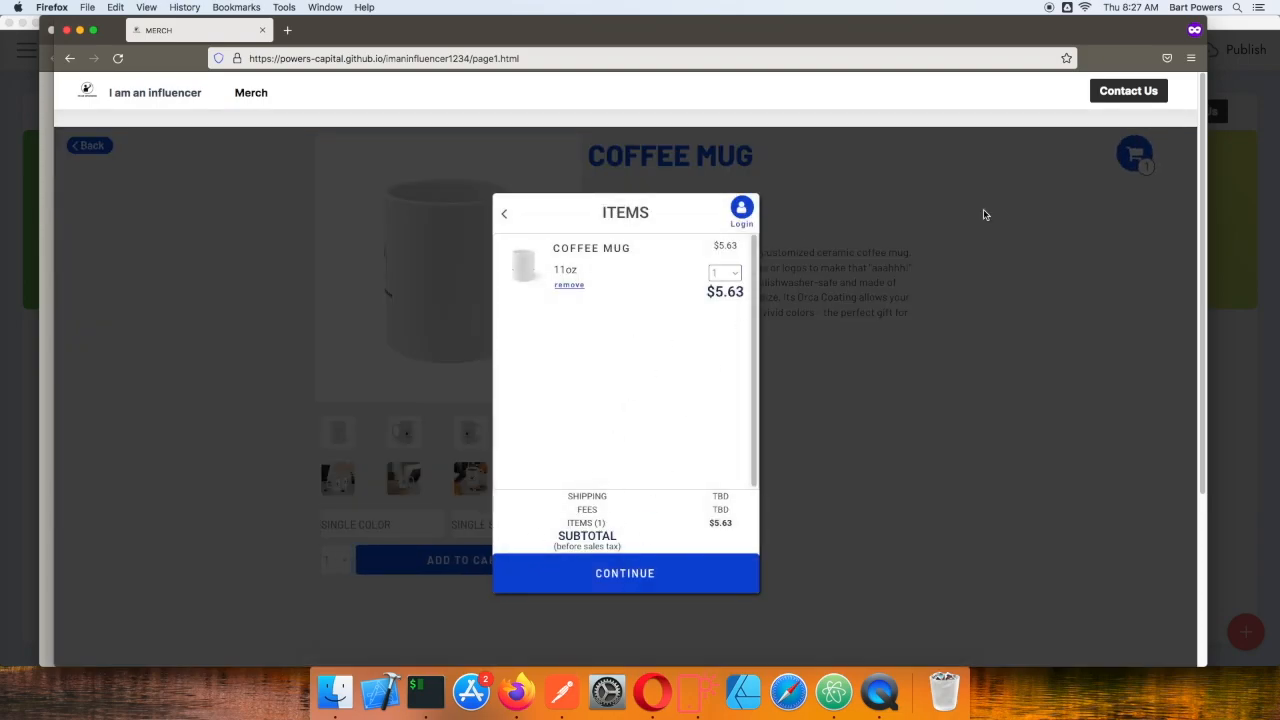
{"action": "left_click", "coordinate": [504, 215]}
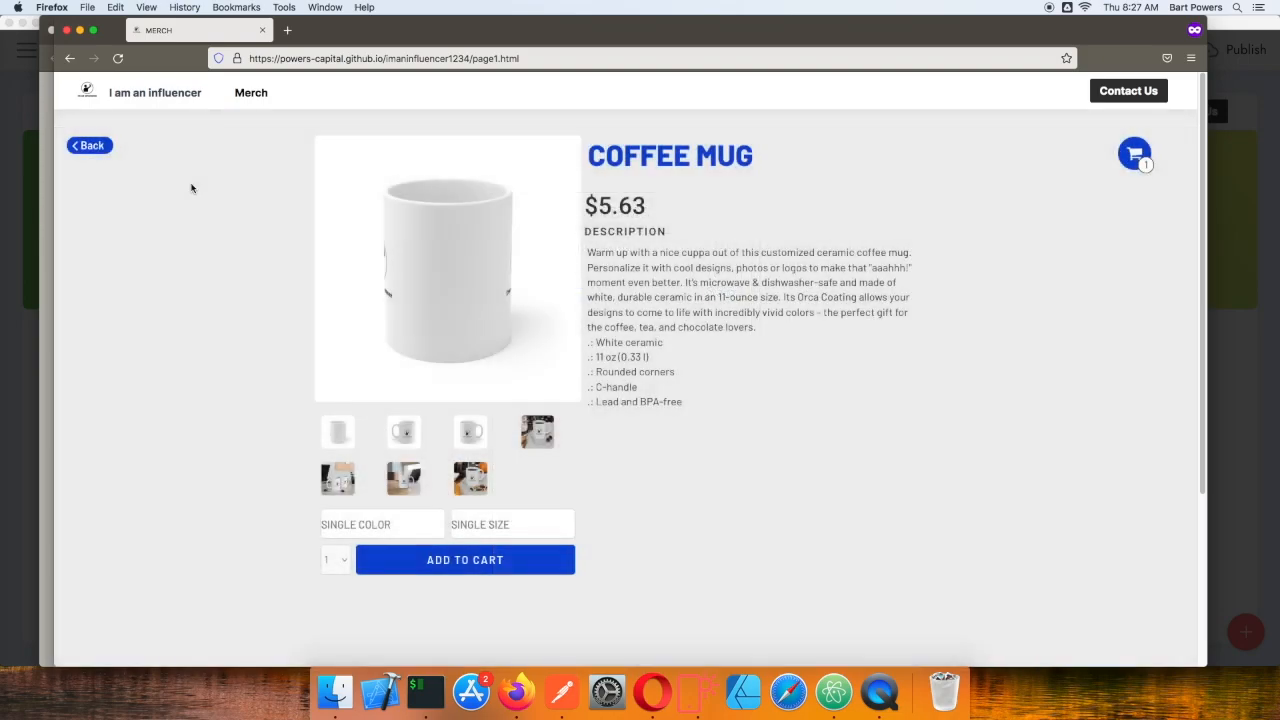
{"action": "left_click", "coordinate": [100, 153]}
Narrow the private window to phone width, reload the MERCH page and try its navigation menu.
{"action": "left_click_drag", "start_coordinate": [1206, 15], "coordinate": [180, 12]}
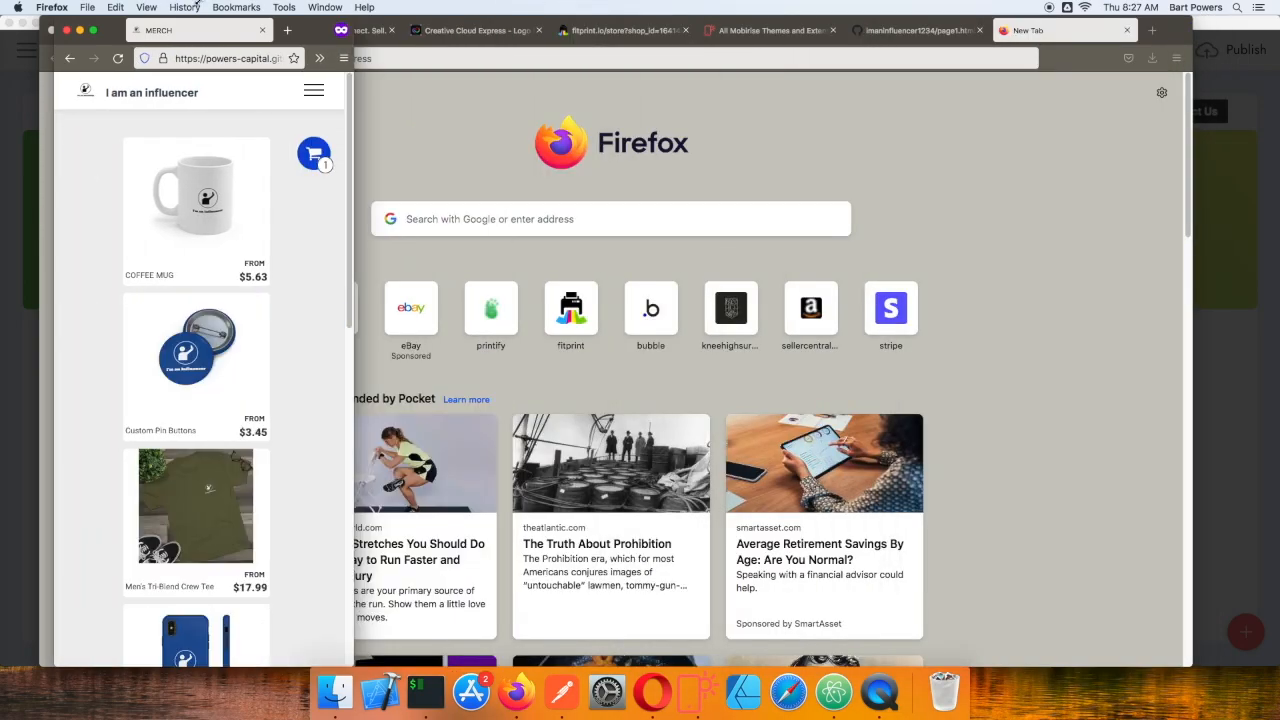
{"action": "left_click", "coordinate": [117, 58]}
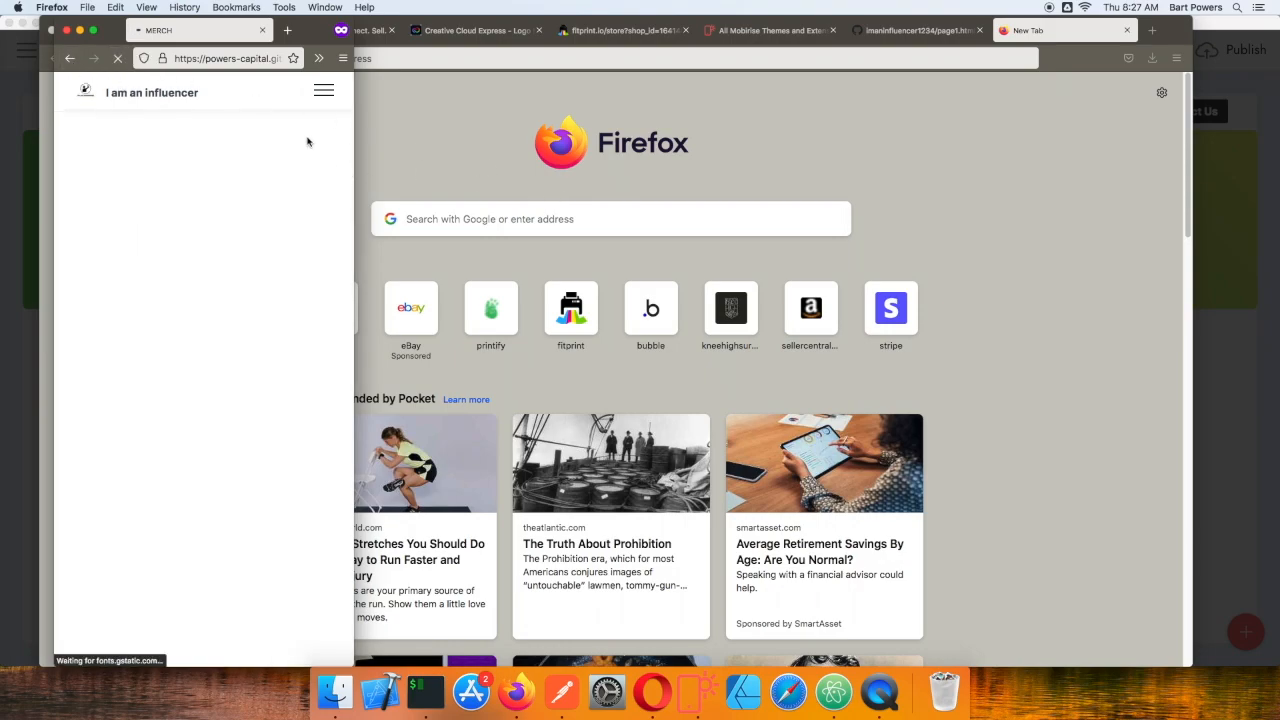
{"action": "left_click", "coordinate": [313, 90]}
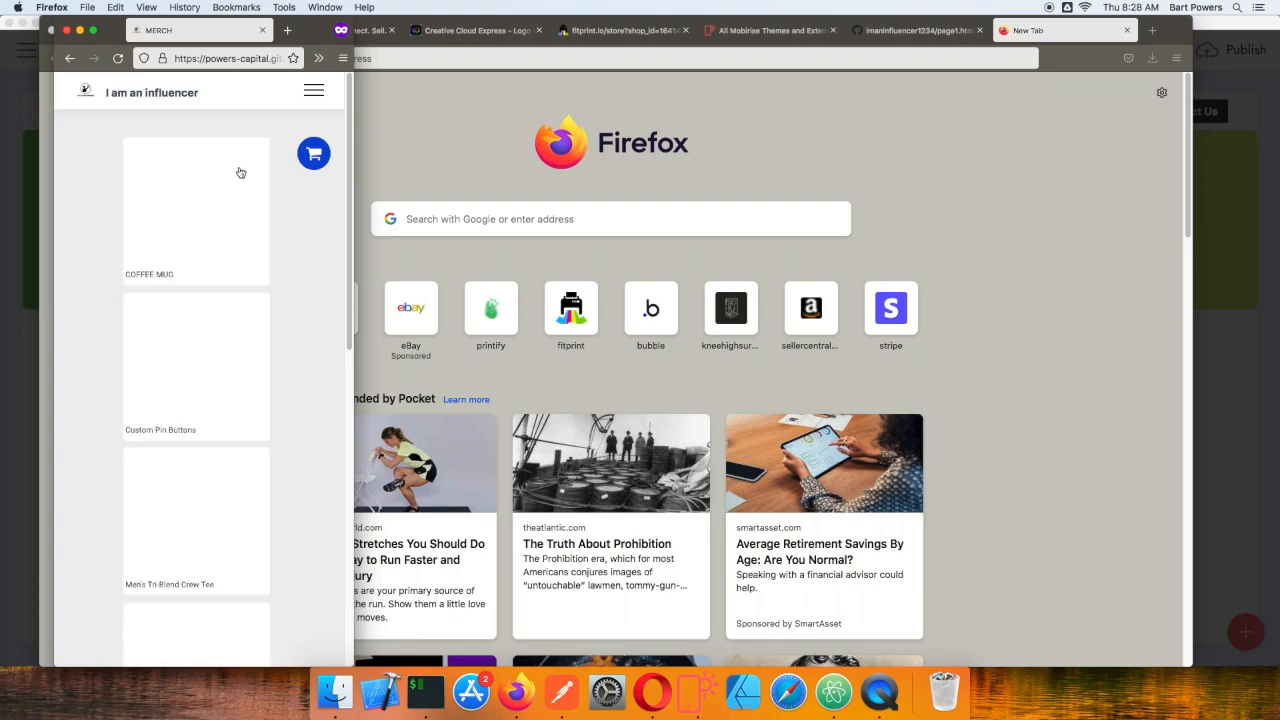
Find the Tough Cases phone case in the mobile product list and add one to the cart.
{"action": "scroll", "coordinate": [240, 180], "scroll_direction": "down", "scroll_amount": 4}
{"action": "scroll", "coordinate": [249, 188], "scroll_direction": "down", "scroll_amount": 3}
{"action": "left_click", "coordinate": [232, 290]}
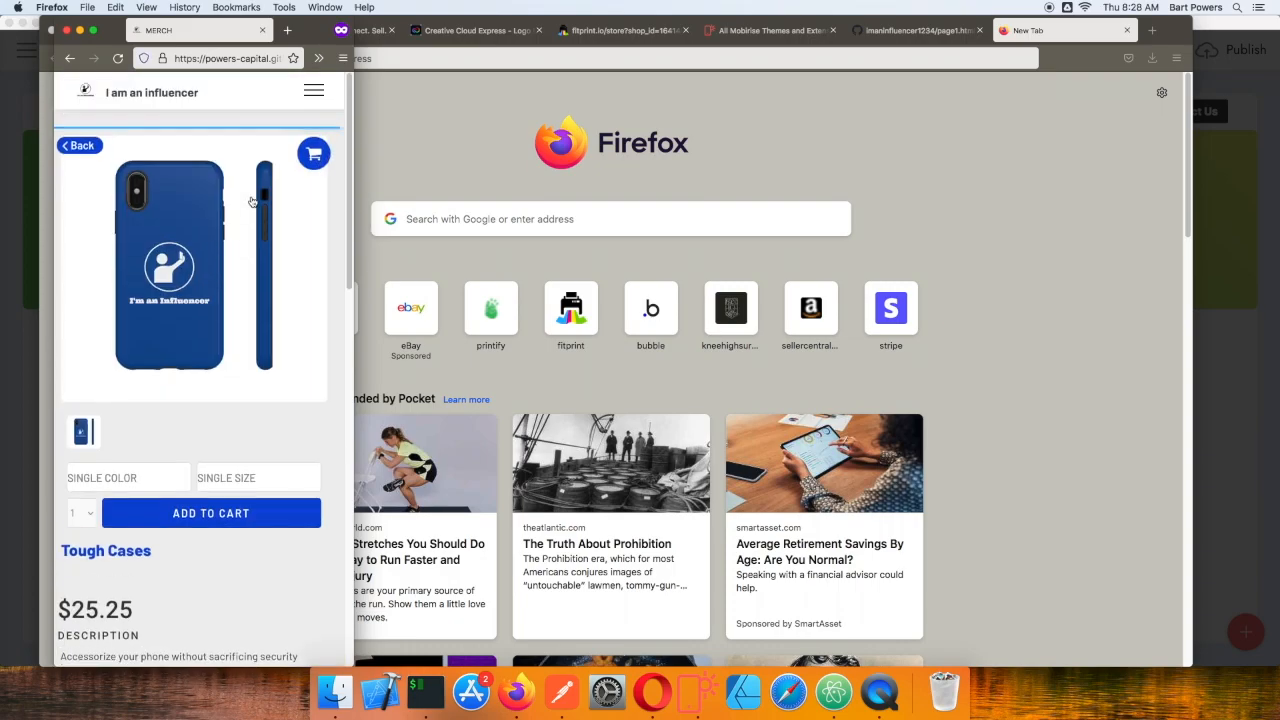
{"action": "scroll", "coordinate": [230, 360], "scroll_direction": "down", "scroll_amount": 2}
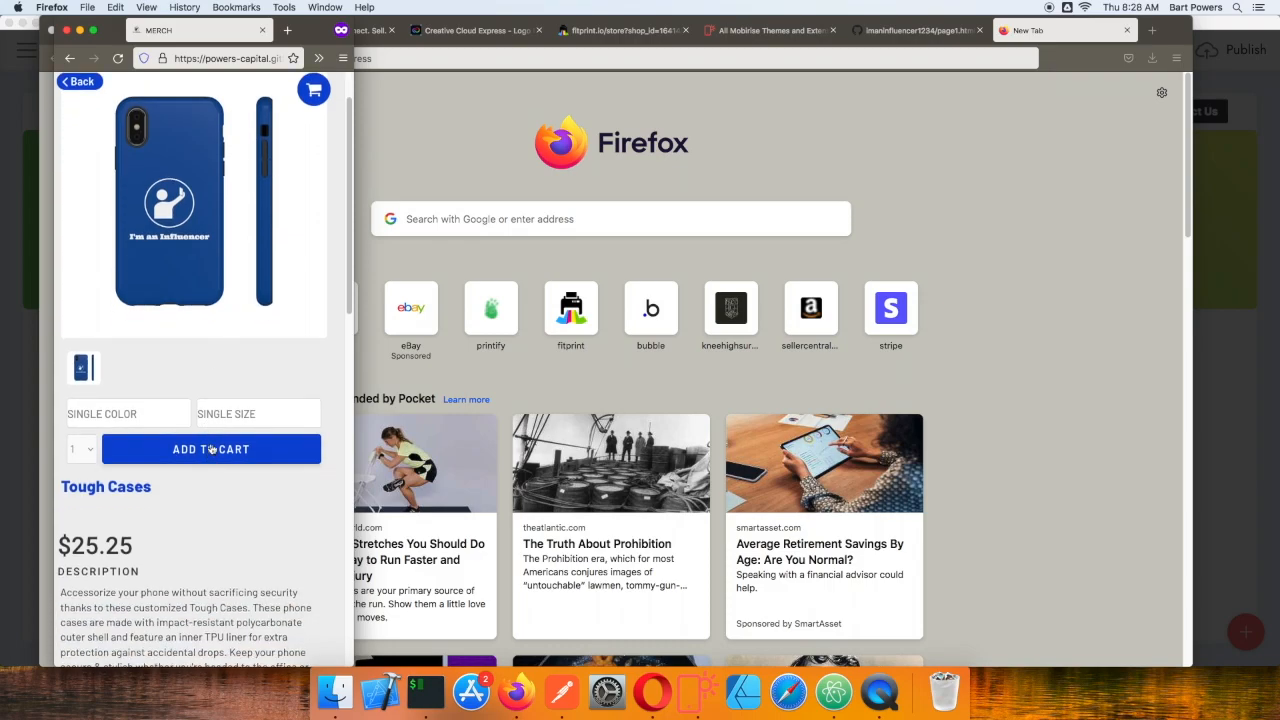
{"action": "left_click", "coordinate": [211, 451]}
Continue the cart to checkout, view the sign-up and login forms, and dismiss them to return to the cart items.
{"action": "left_click", "coordinate": [283, 518]}
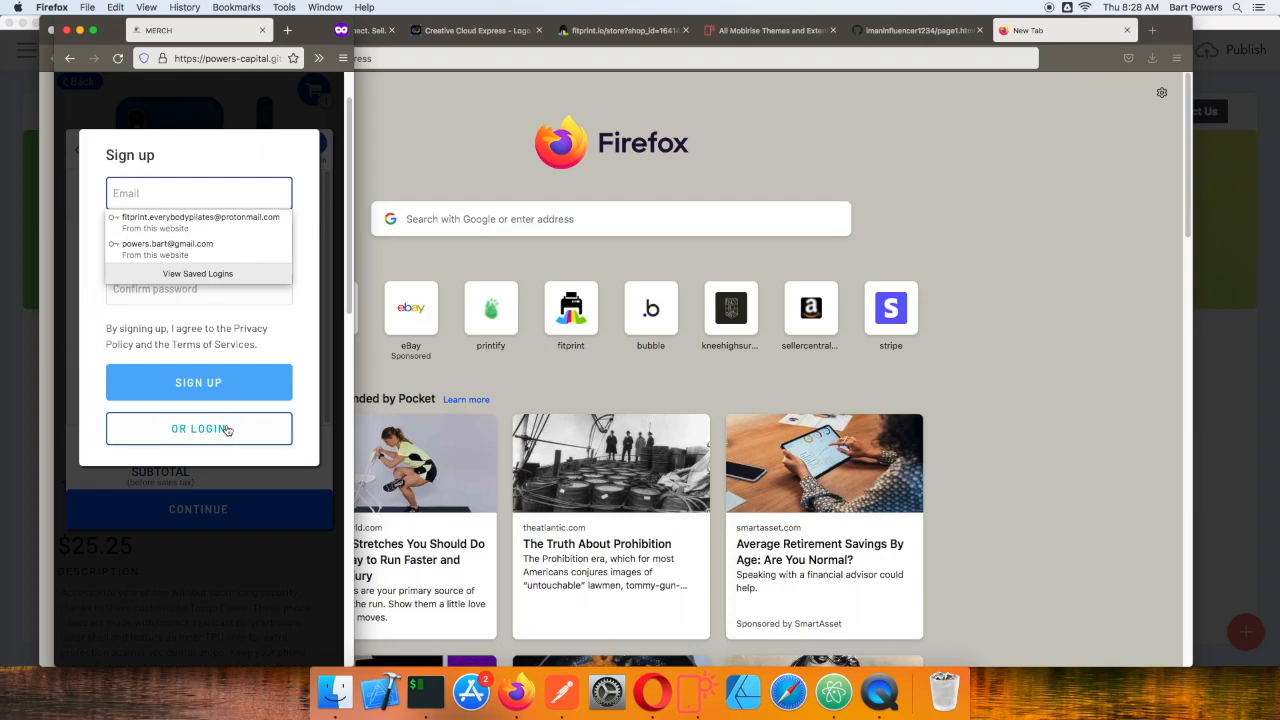
{"action": "left_click", "coordinate": [228, 428]}
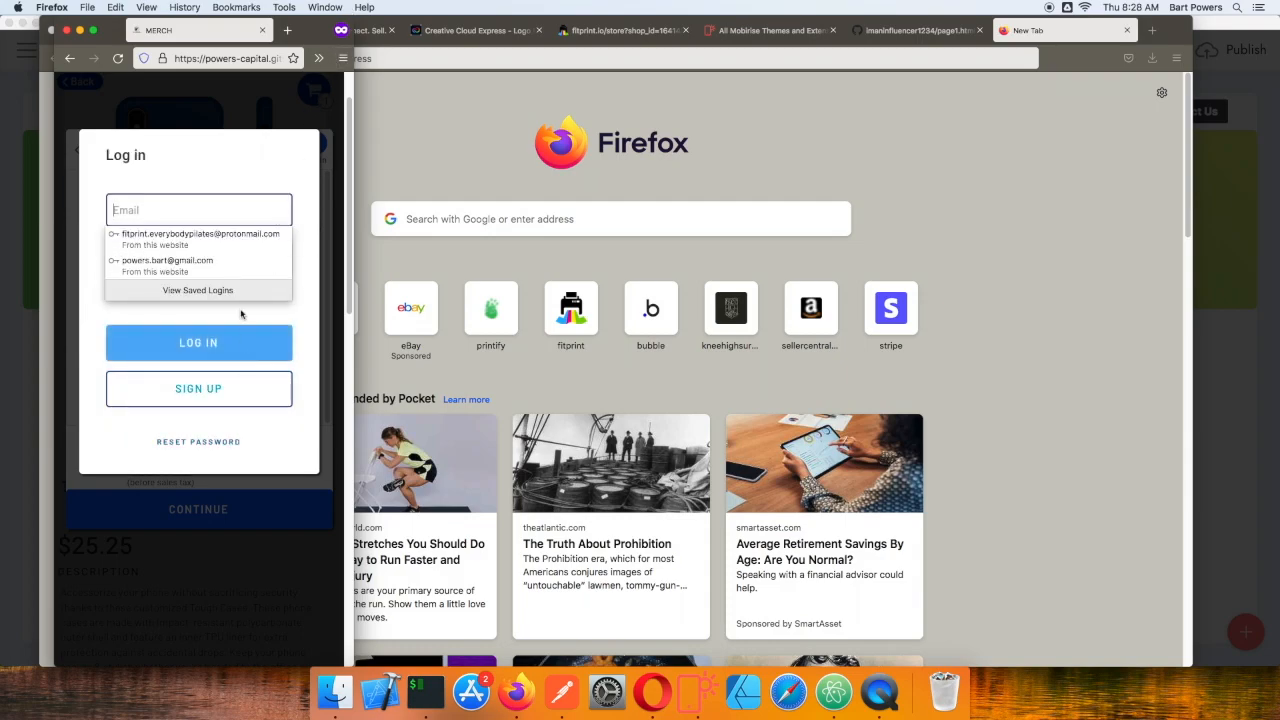
{"action": "left_click", "coordinate": [203, 91]}
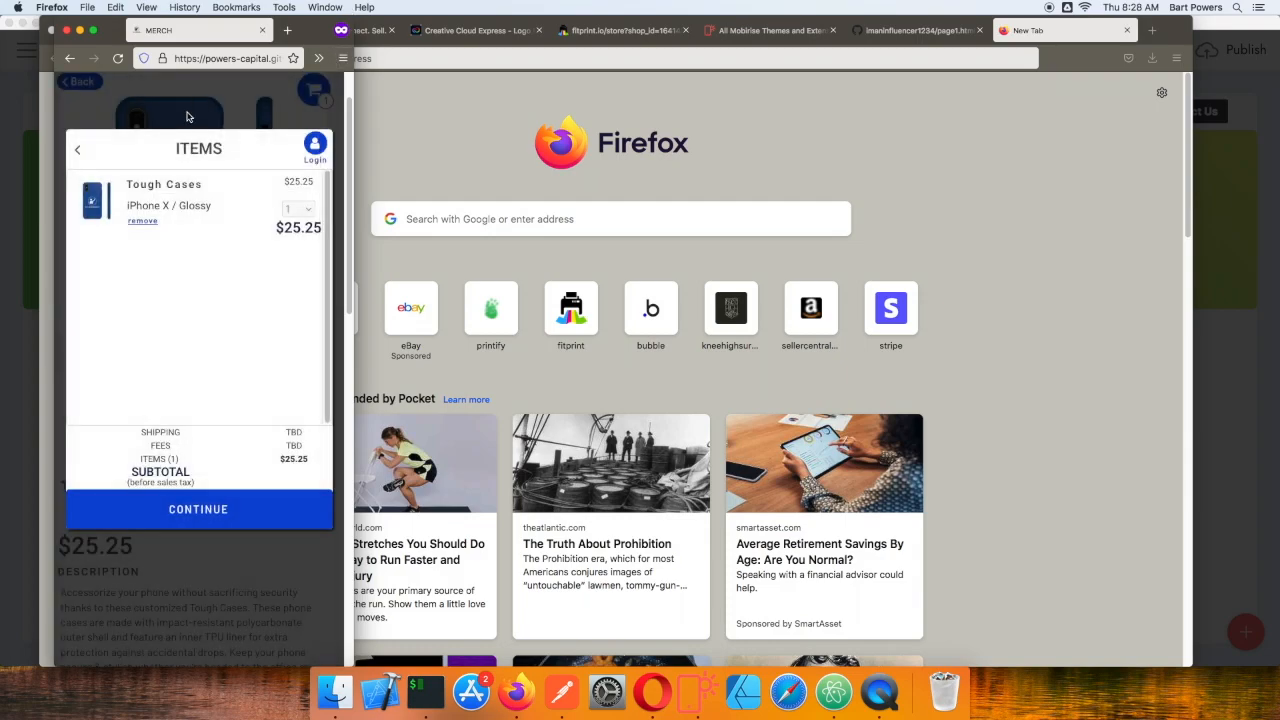
Close the cart and return from the Tough Cases page to the product list with the private window widened to desktop size.
{"action": "left_click", "coordinate": [80, 152]}
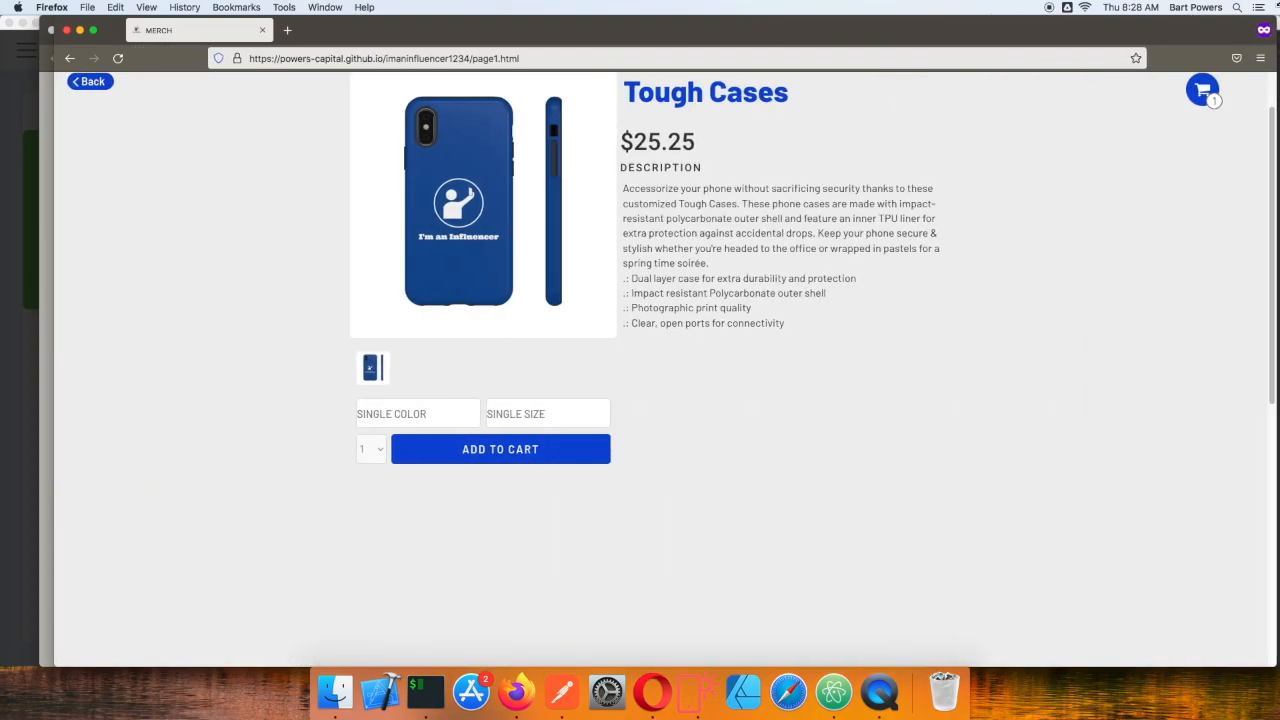
{"action": "scroll", "coordinate": [766, 126], "scroll_direction": "up", "scroll_amount": 2}
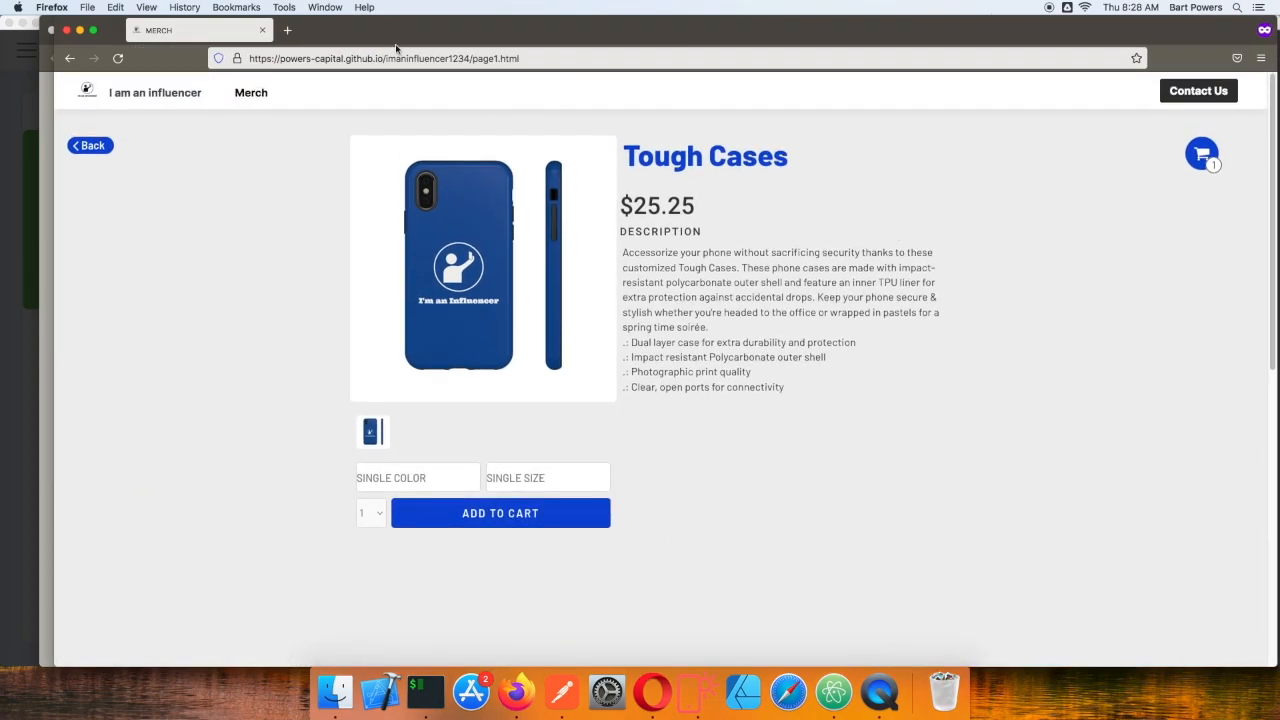
{"action": "left_click", "coordinate": [92, 146]}
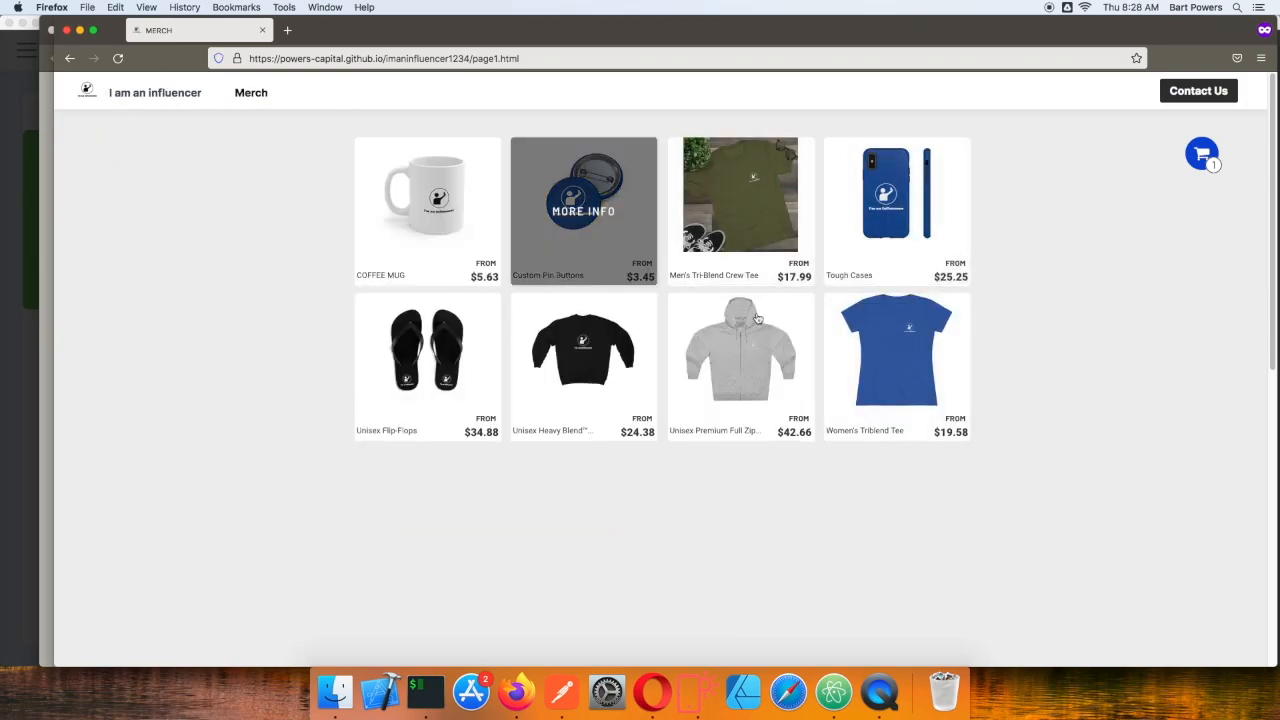
Move the private window aside and review the FitPrint embed code, the Printify crew tee product page and the FitPrint store page.
{"action": "left_click_drag", "start_coordinate": [351, 35], "coordinate": [633, 67]}
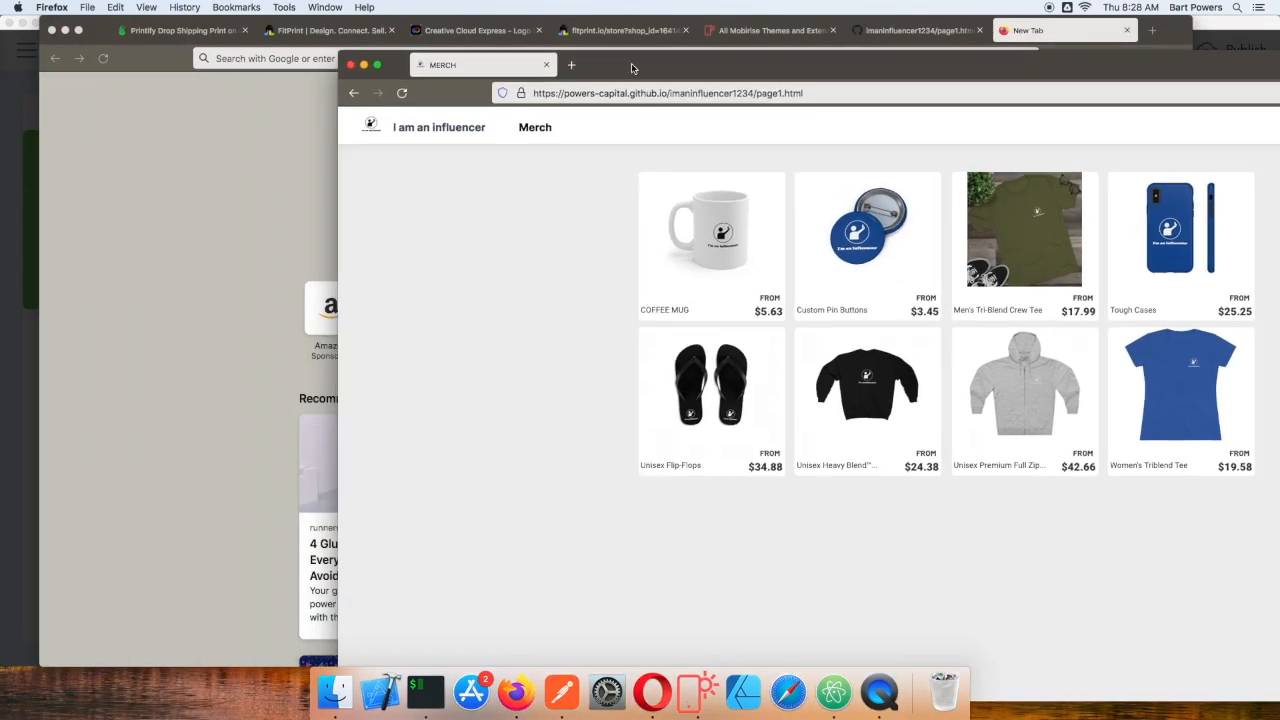
{"action": "left_click", "coordinate": [306, 171]}
{"action": "left_click", "coordinate": [318, 32]}
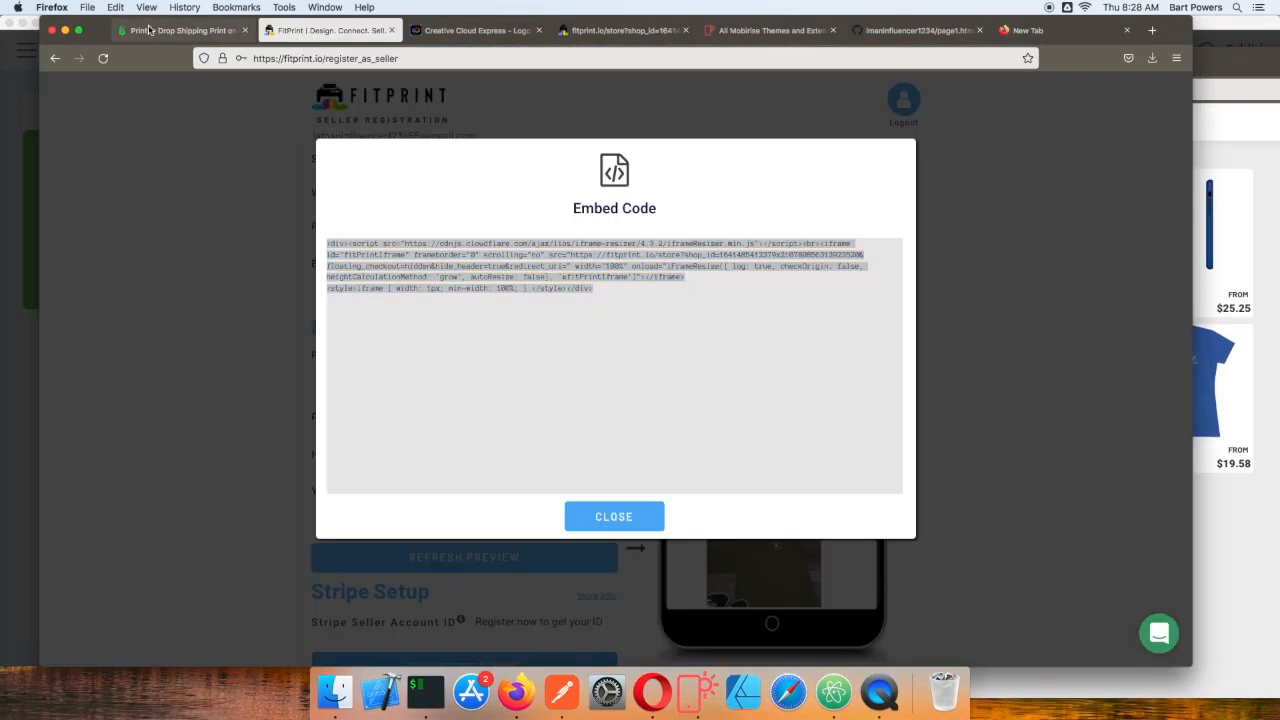
{"action": "left_click", "coordinate": [178, 30]}
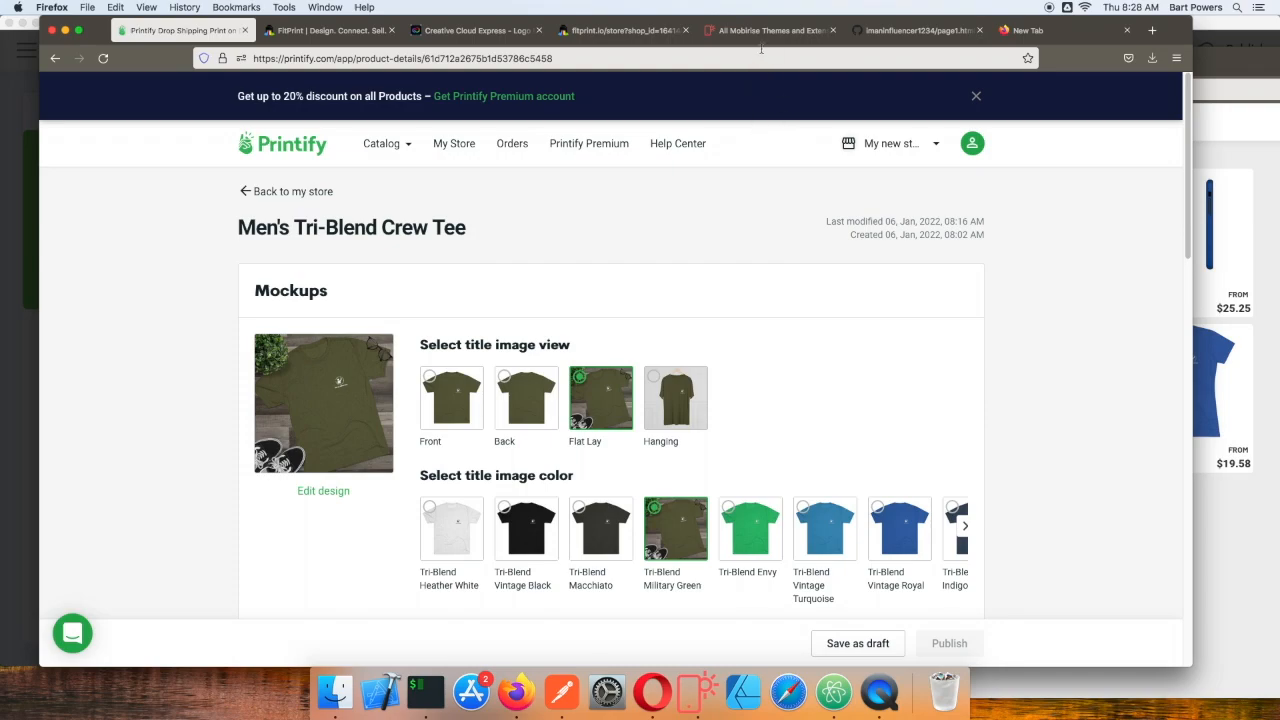
{"action": "left_click", "coordinate": [620, 30]}
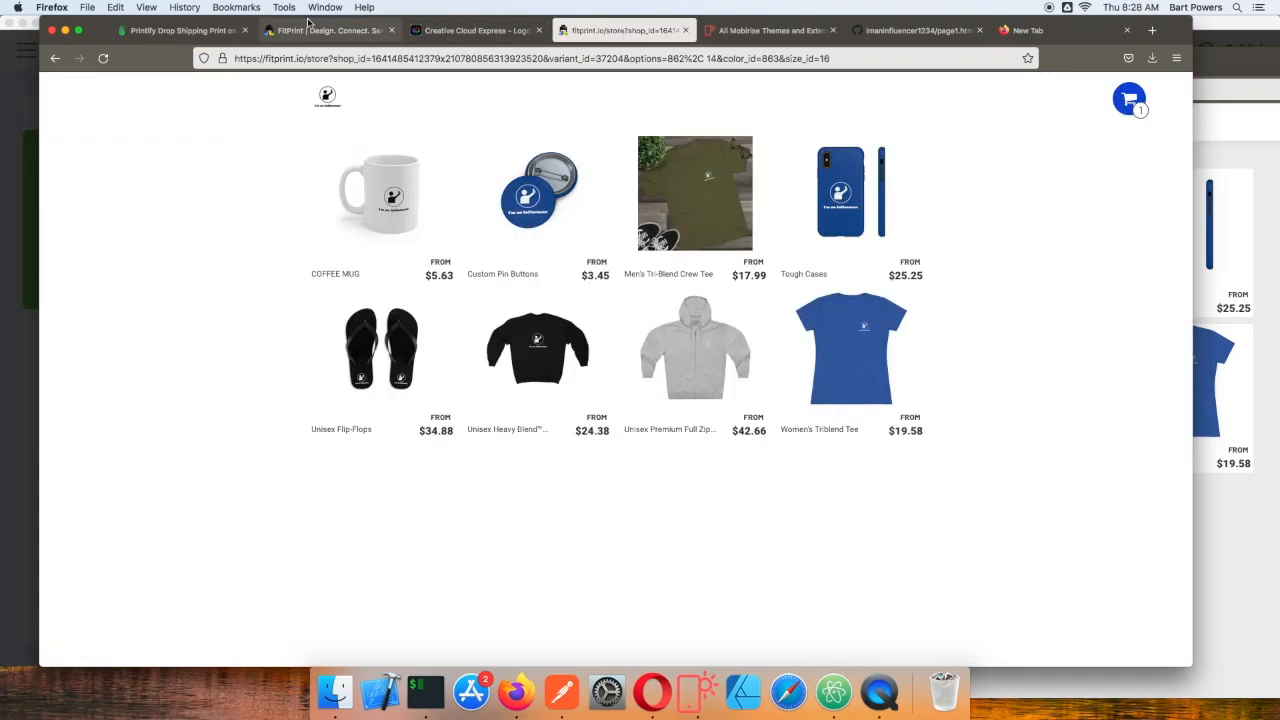
{"action": "left_click", "coordinate": [330, 30]}
{"action": "left_click", "coordinate": [216, 153]}
{"action": "left_click", "coordinate": [216, 153]}
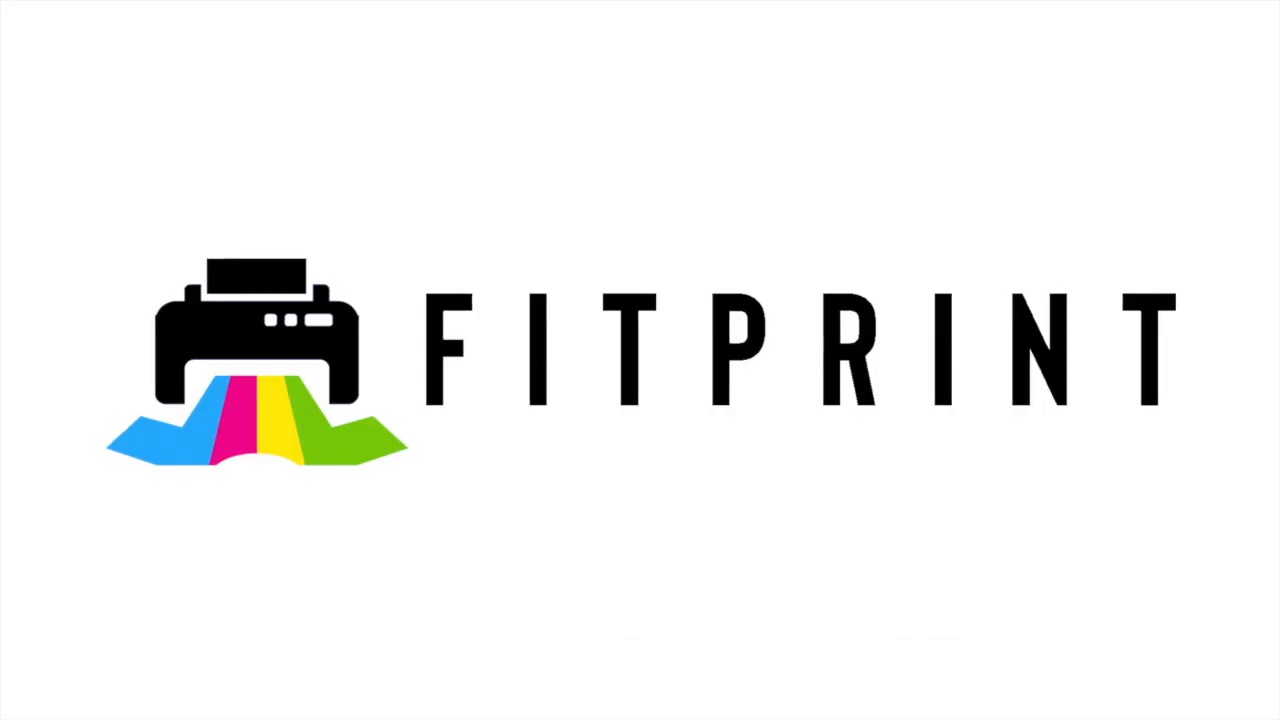